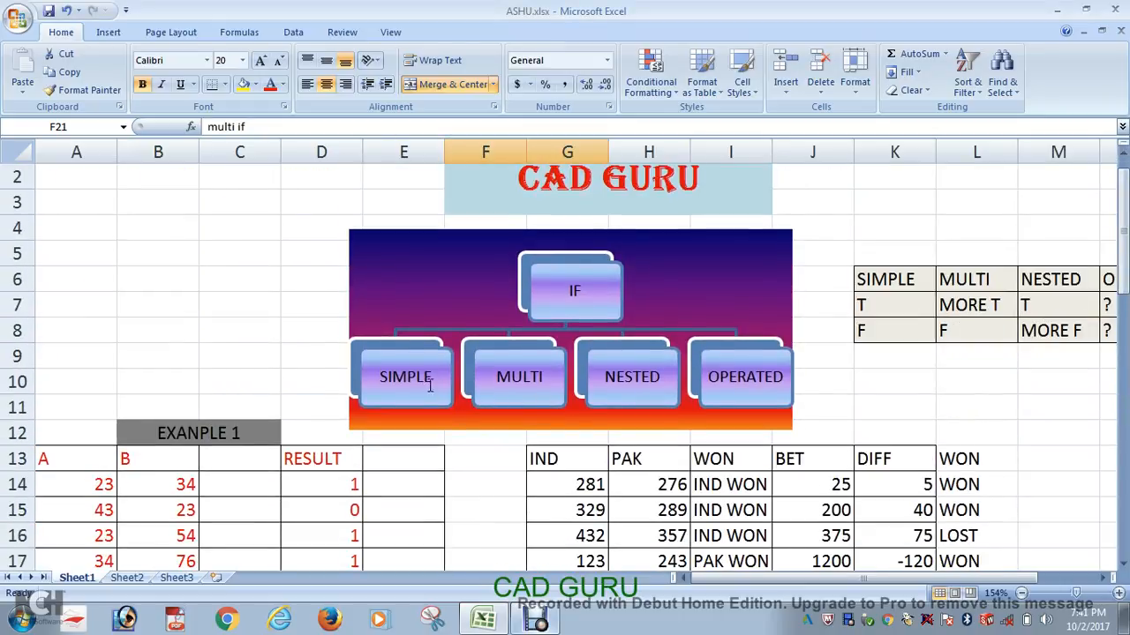
Step: Review the simple IF examples and select cell B25, the first GRADE cell in the multi if section
mouse_move(1122, 263)
mouse_down()
mouse_move(1124, 388)
mouse_move(1123, 270)
mouse_up()
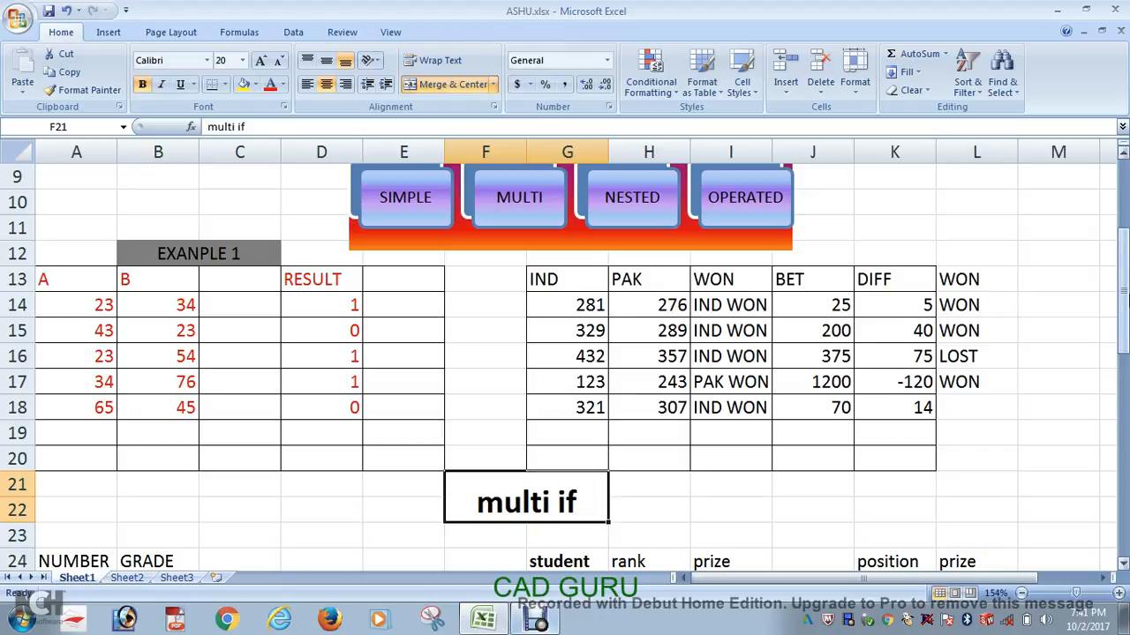
drag(1124, 291, 1125, 380)
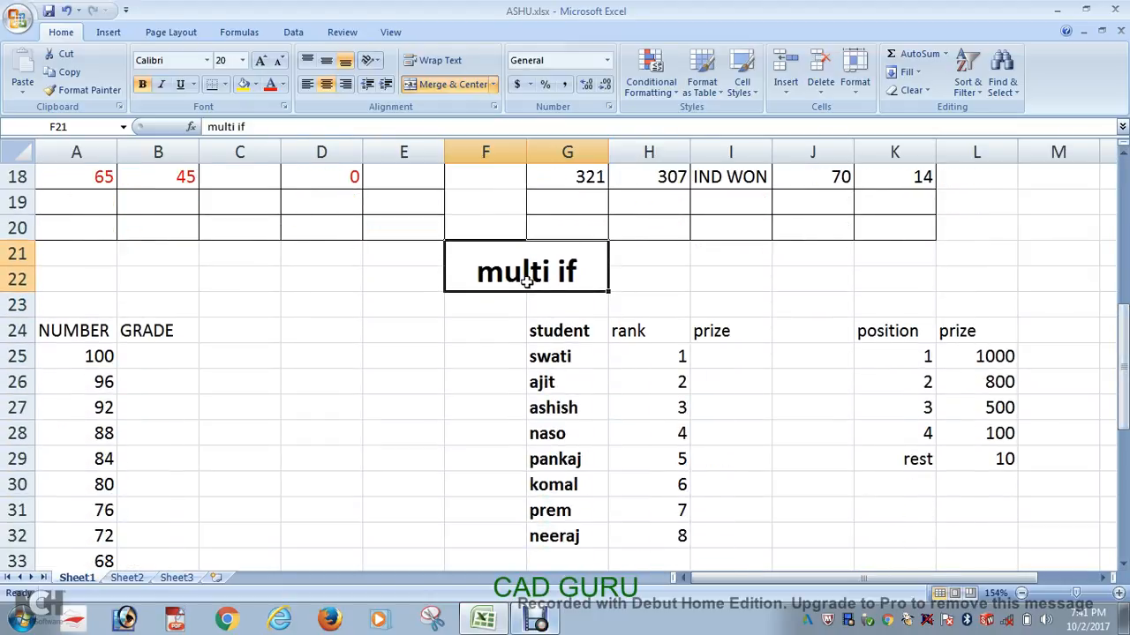
drag(1124, 375, 1125, 284)
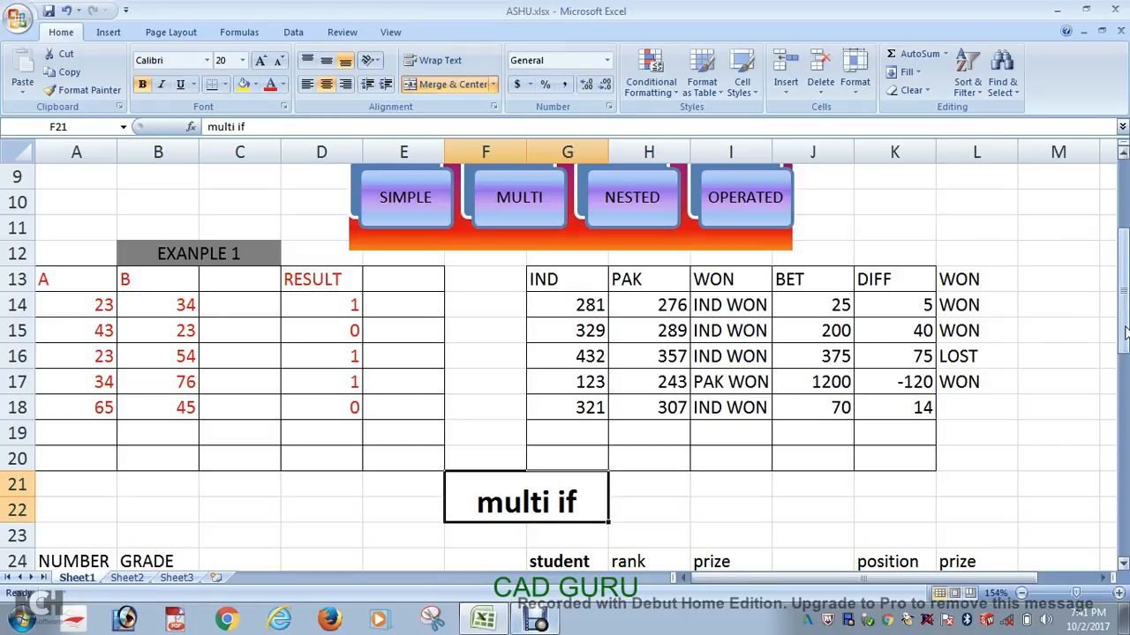
drag(1121, 336, 1121, 418)
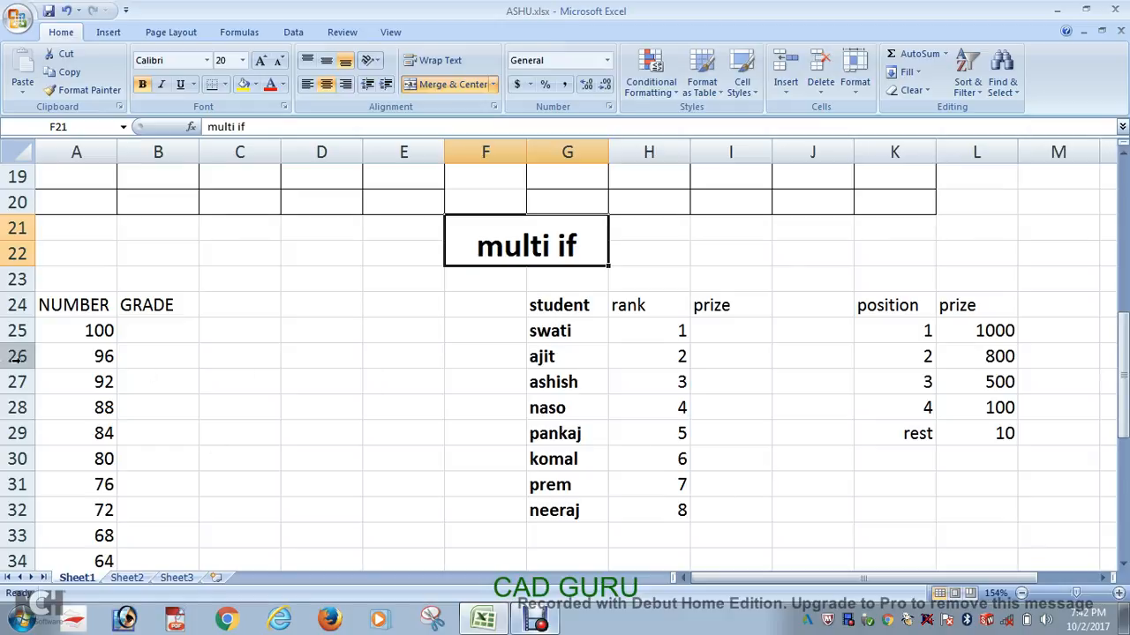
click(139, 336)
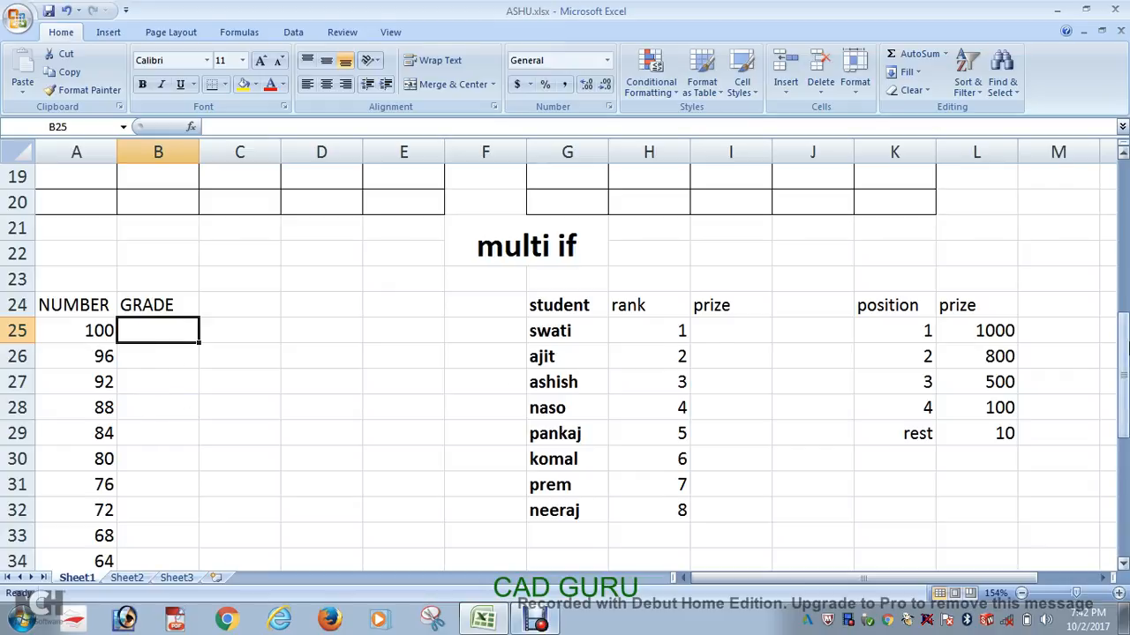
Step: Examine the full NUMBER list in column A and compare it with the earlier simple IF examples
drag(1117, 388, 1116, 414)
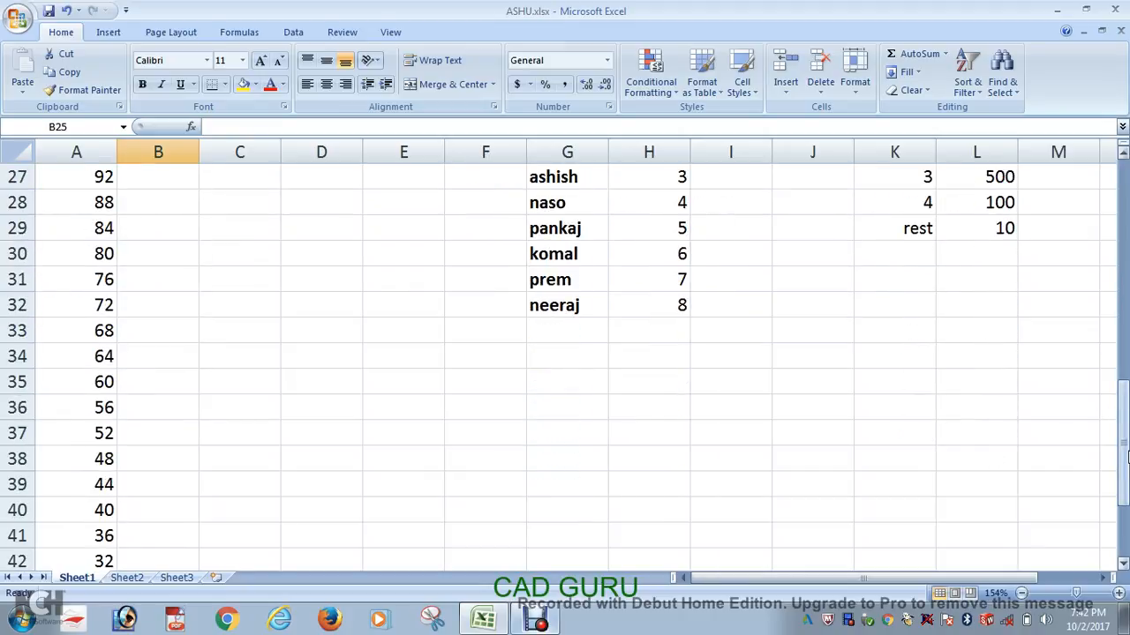
drag(1121, 459, 1121, 493)
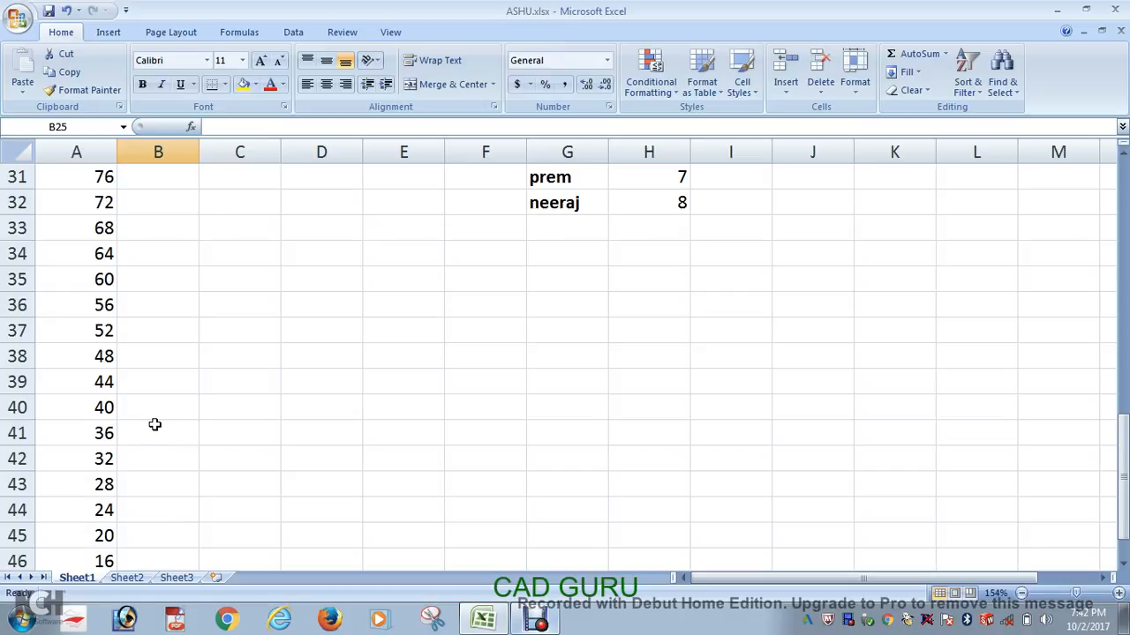
scroll(155, 422, up, 5)
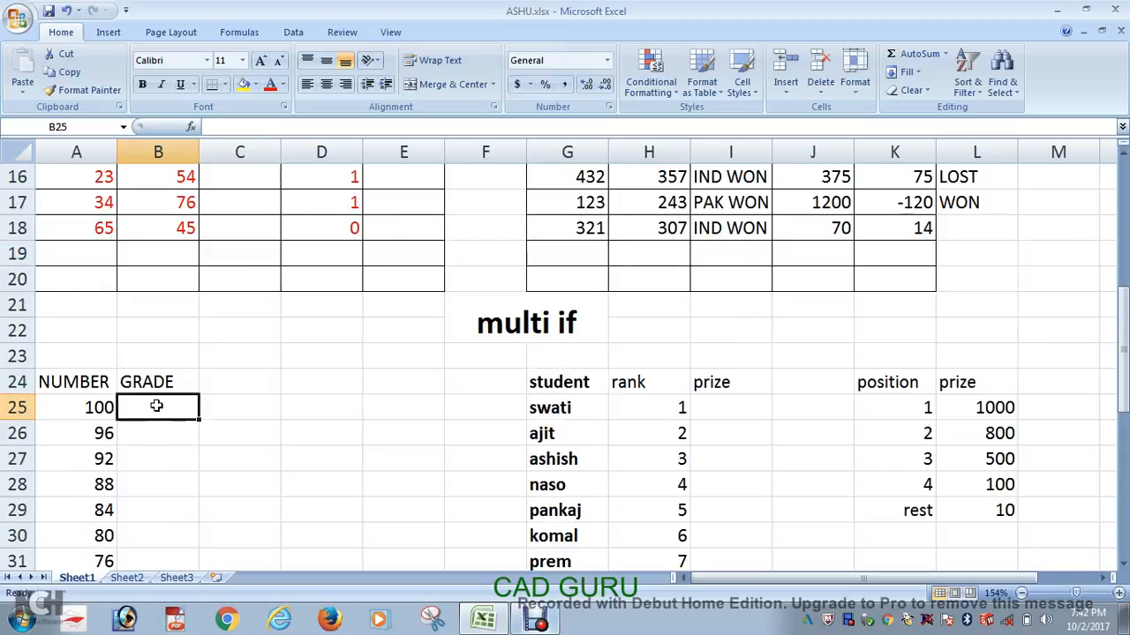
scroll(160, 424, down, 2)
scroll(160, 424, down, 5)
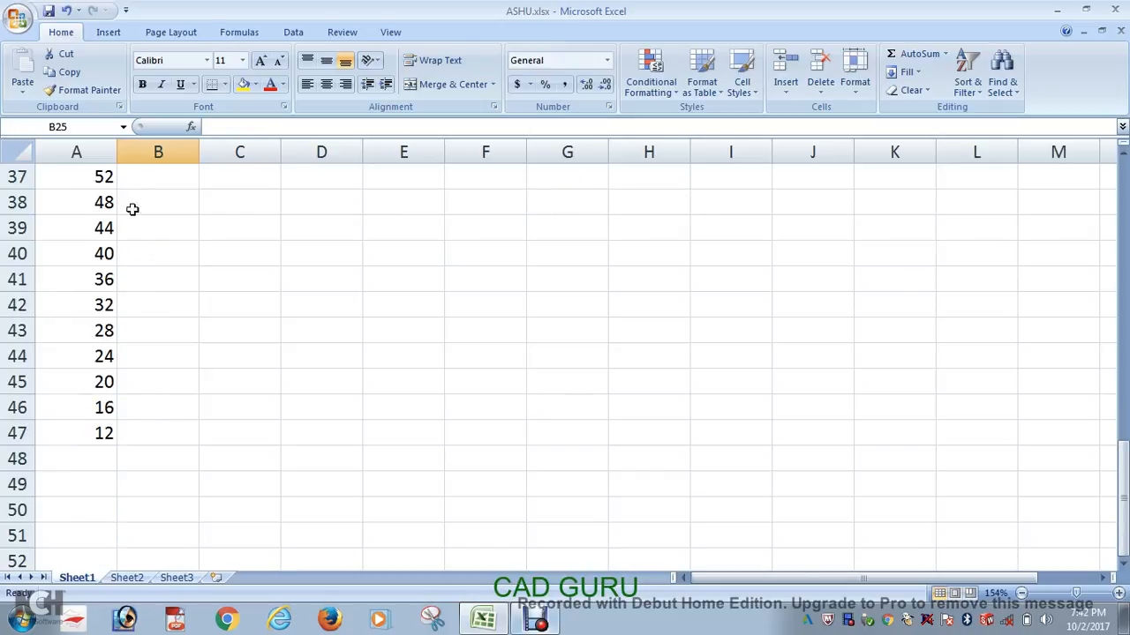
scroll(146, 256, up, 5)
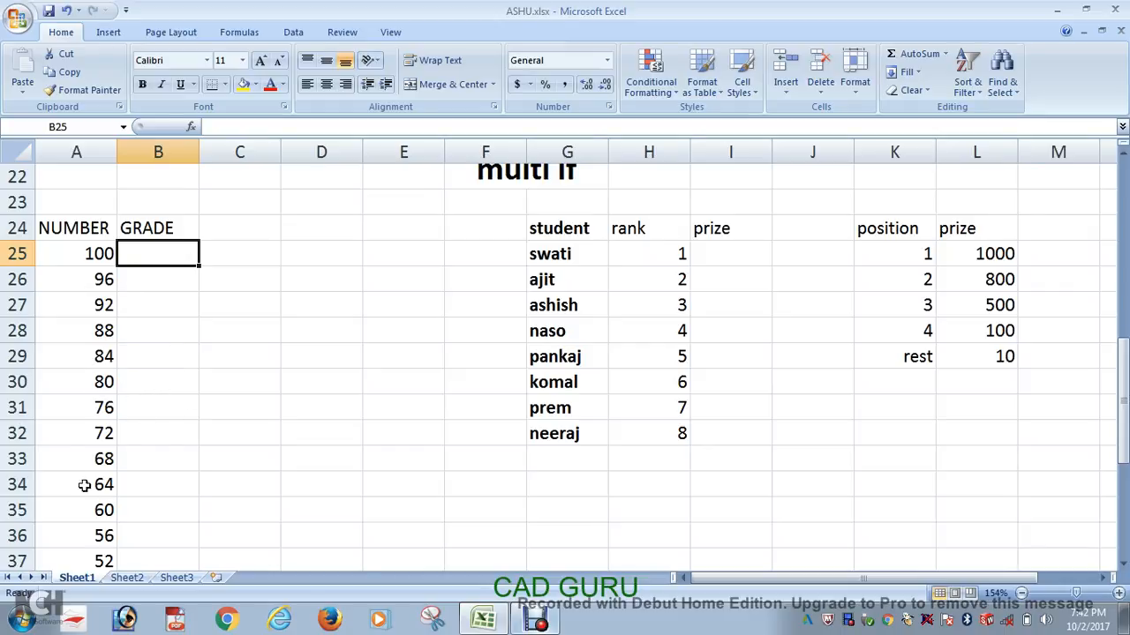
scroll(157, 511, down, 5)
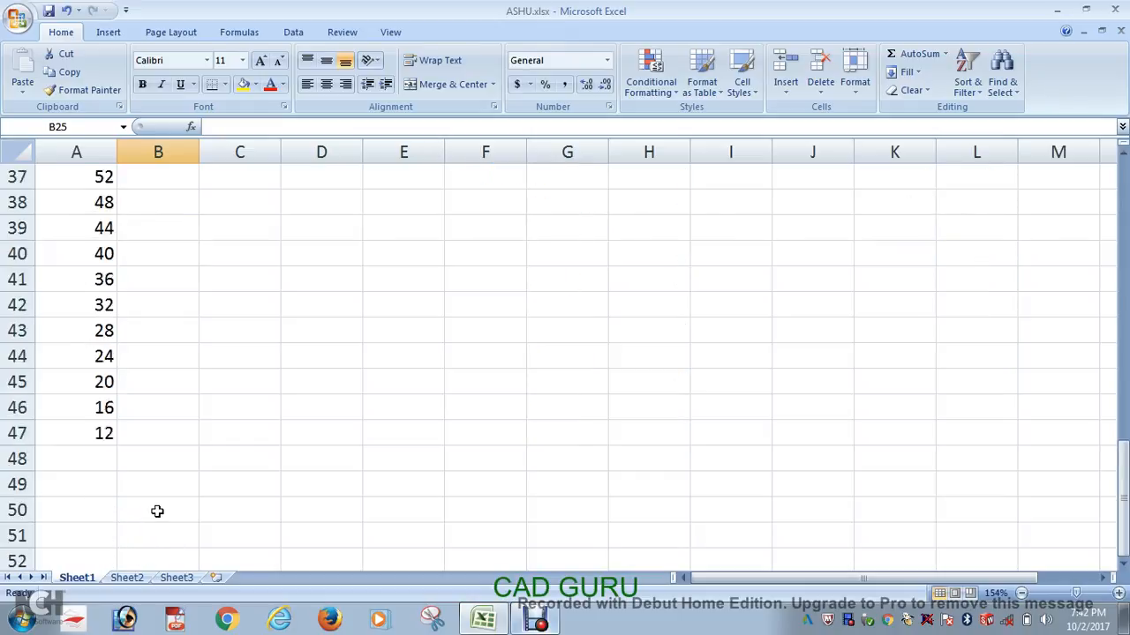
scroll(123, 252, down, 1)
scroll(141, 255, up, 1)
scroll(150, 416, up, 10)
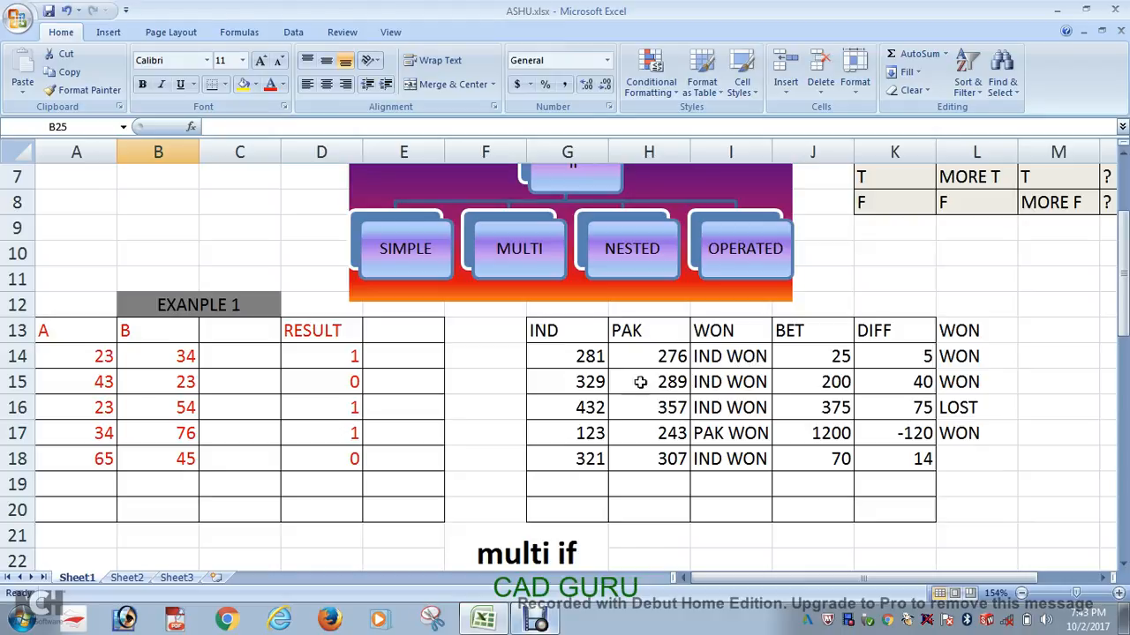
scroll(582, 383, down, 5)
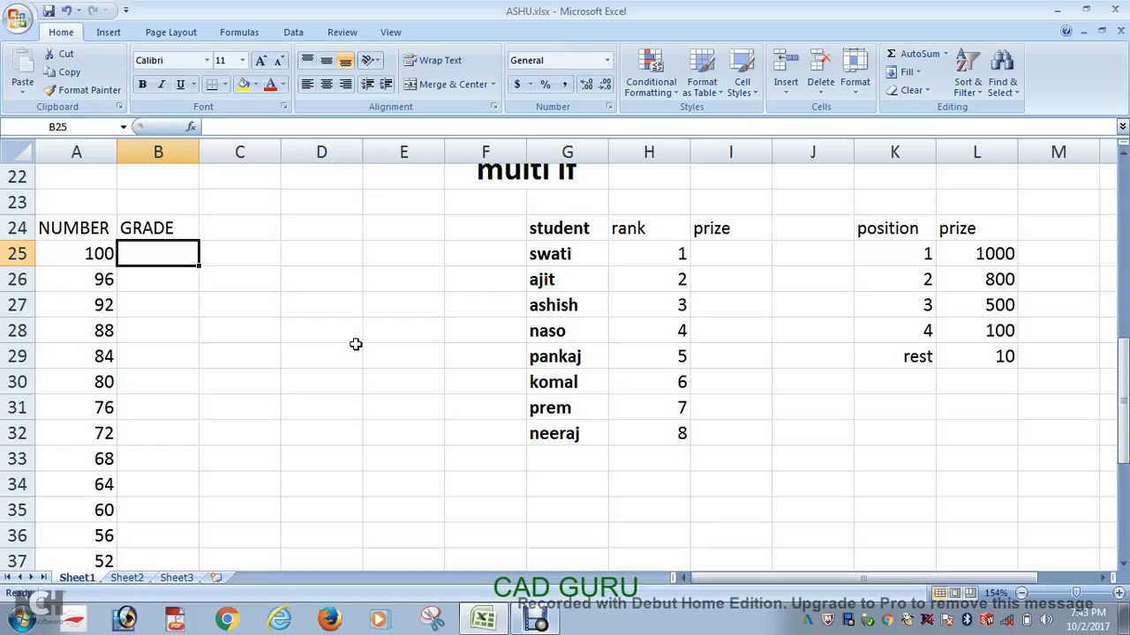
Step: Start an IF formula in B25 that returns "full" when A25=100
text(=if)
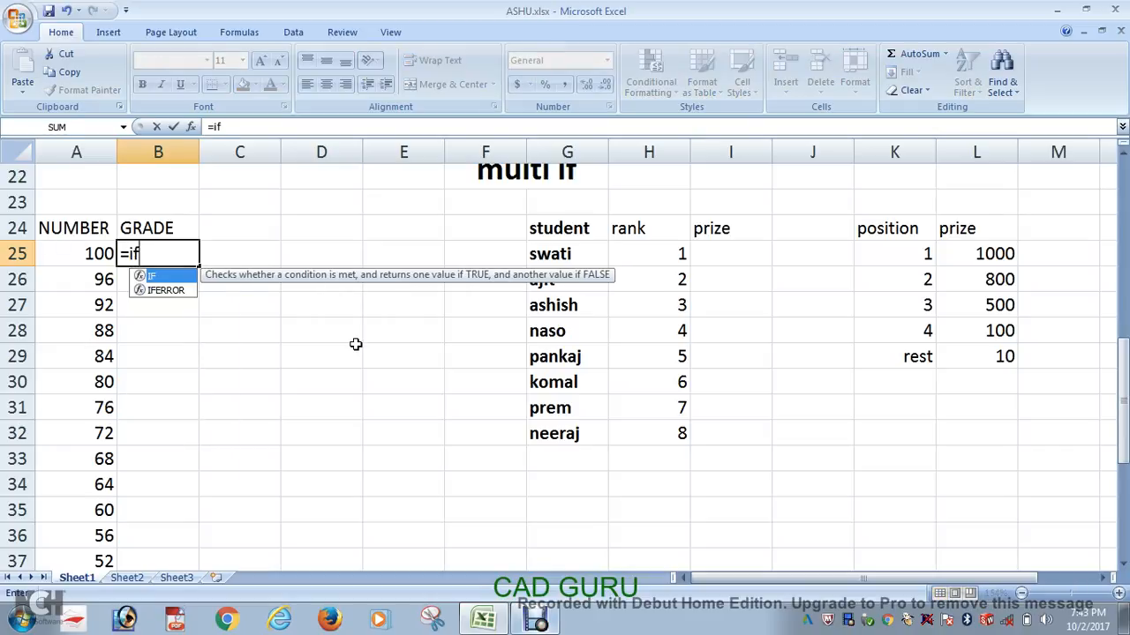
text(()
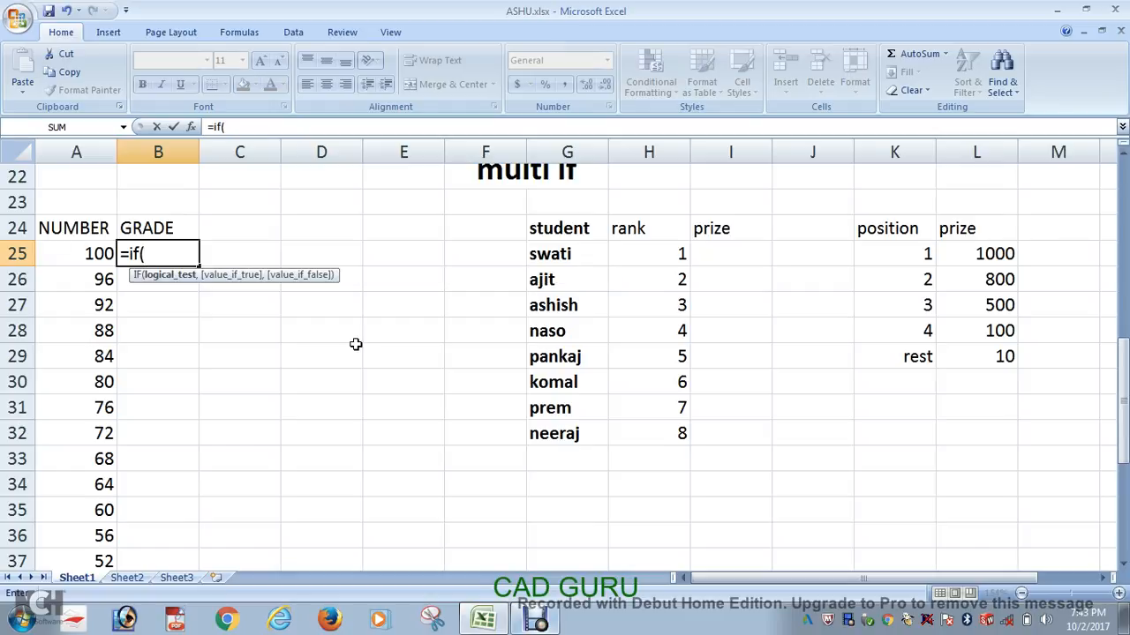
click(93, 255)
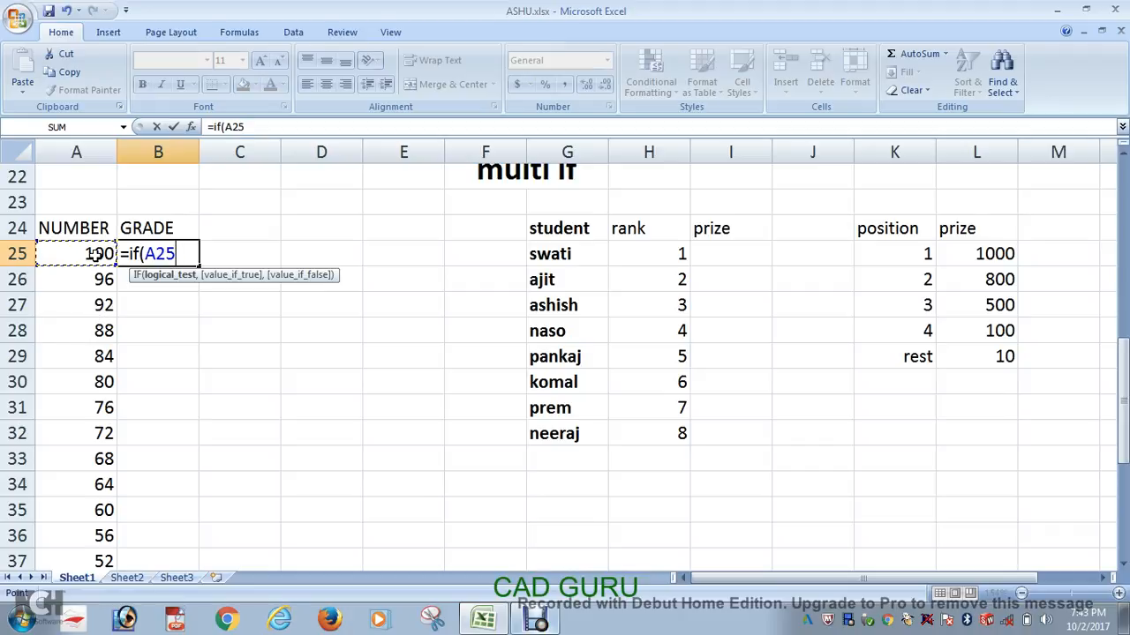
text(=100)
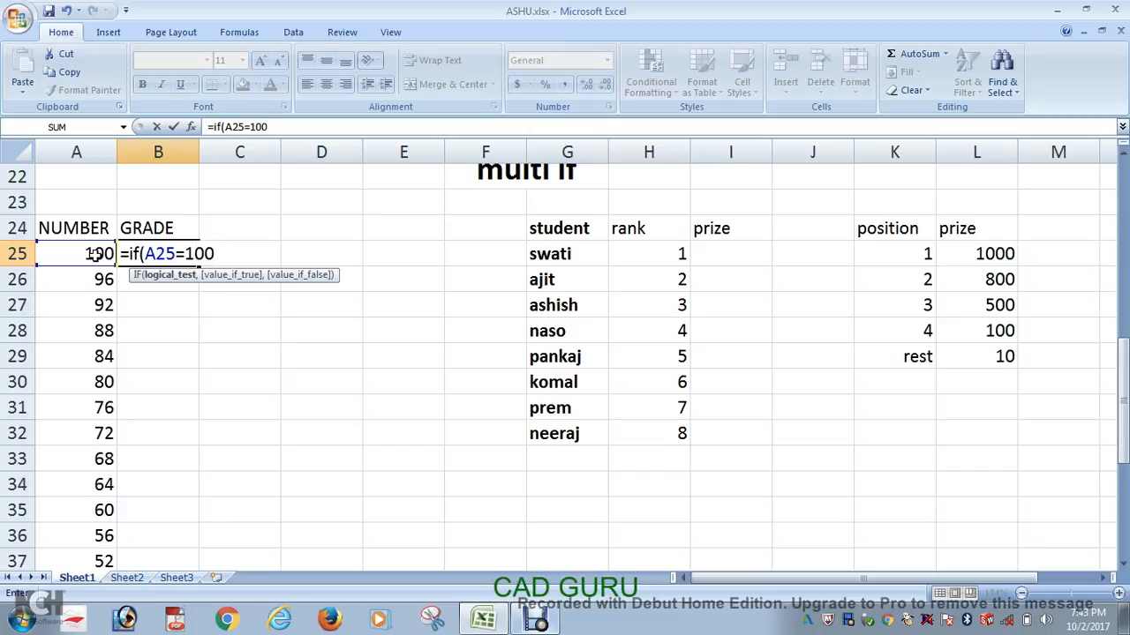
text(,)
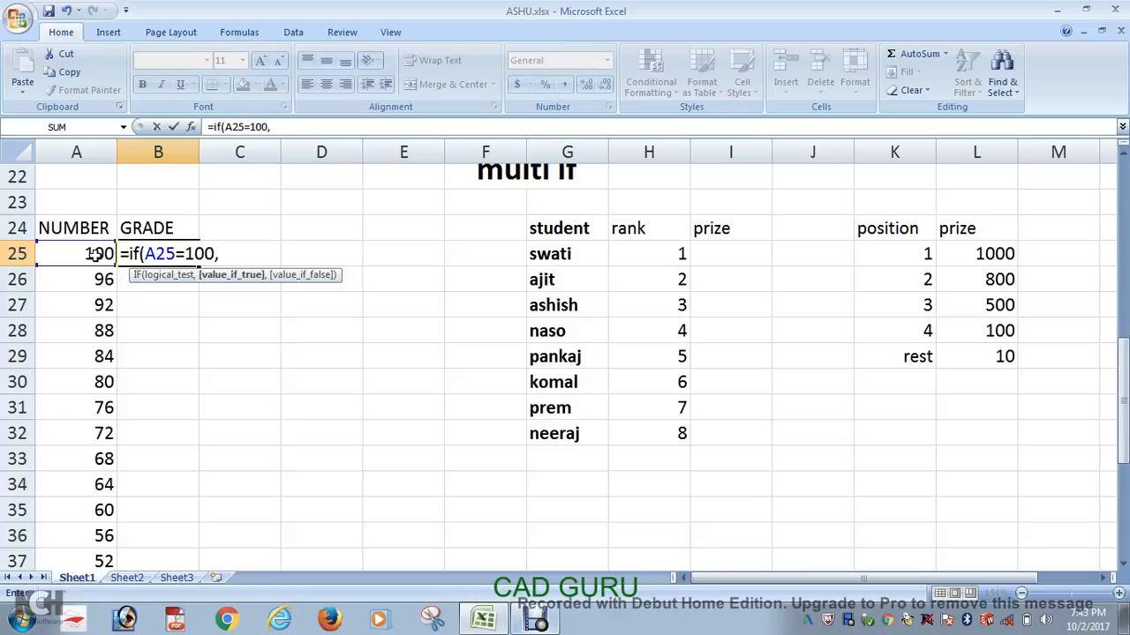
text("full",)
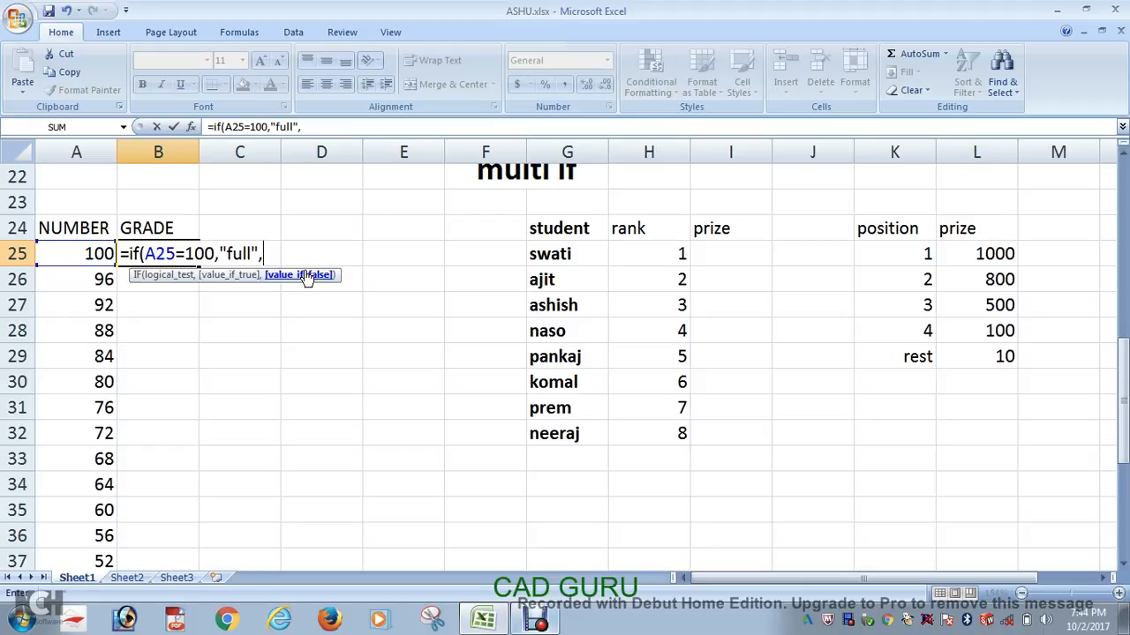
Step: Nest a second IF in the B25 formula as its false value, returning "A+" when A25>=90
text(if)
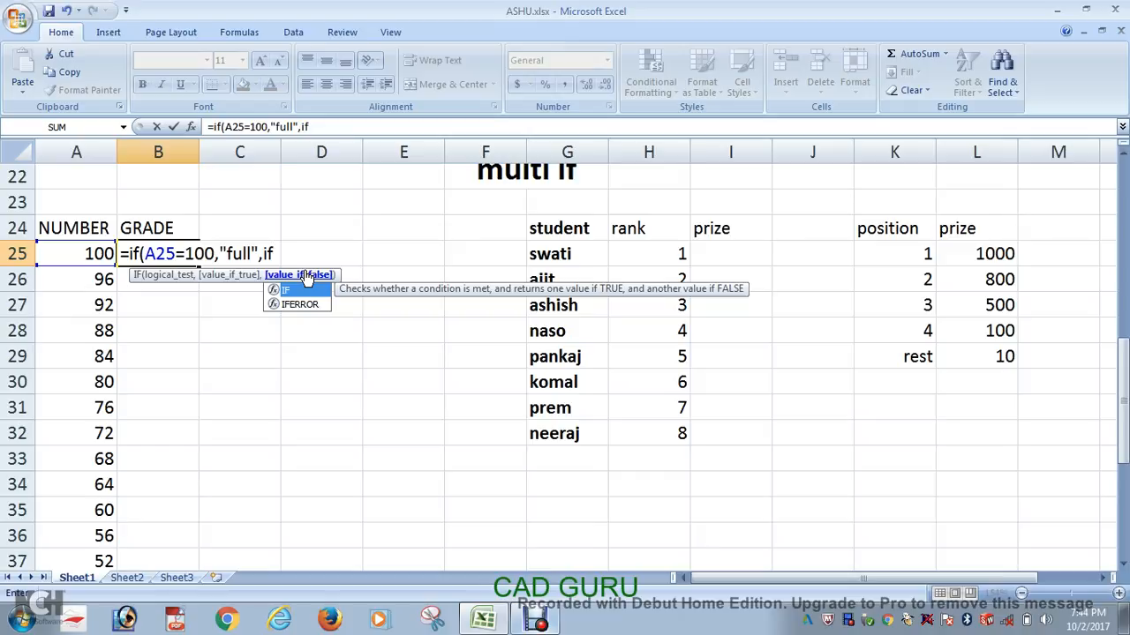
text(()
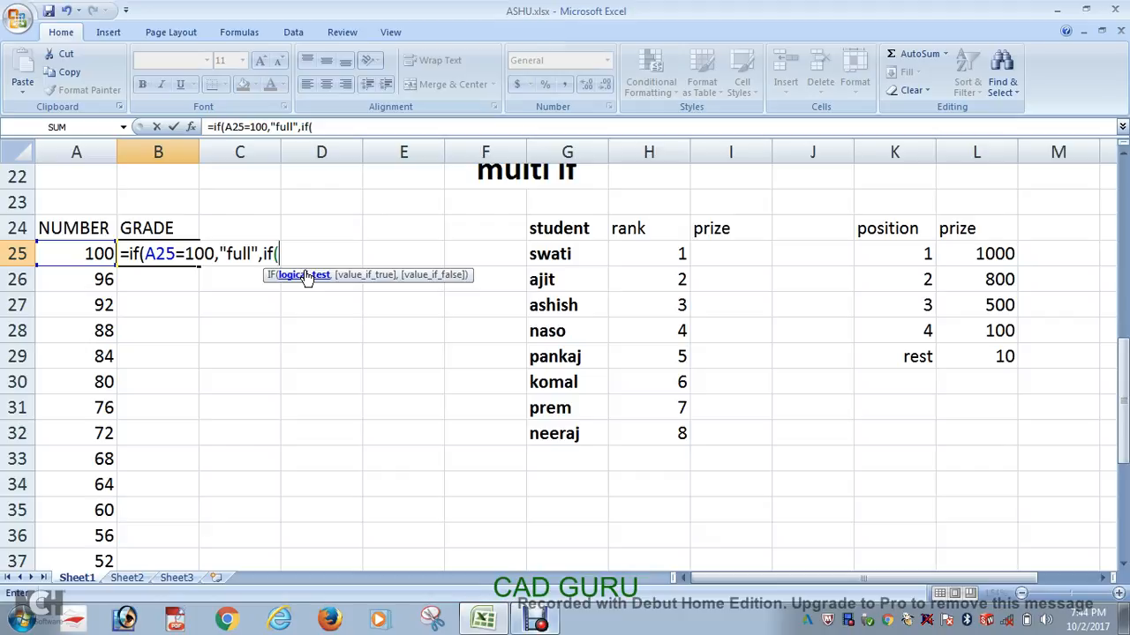
click(100, 253)
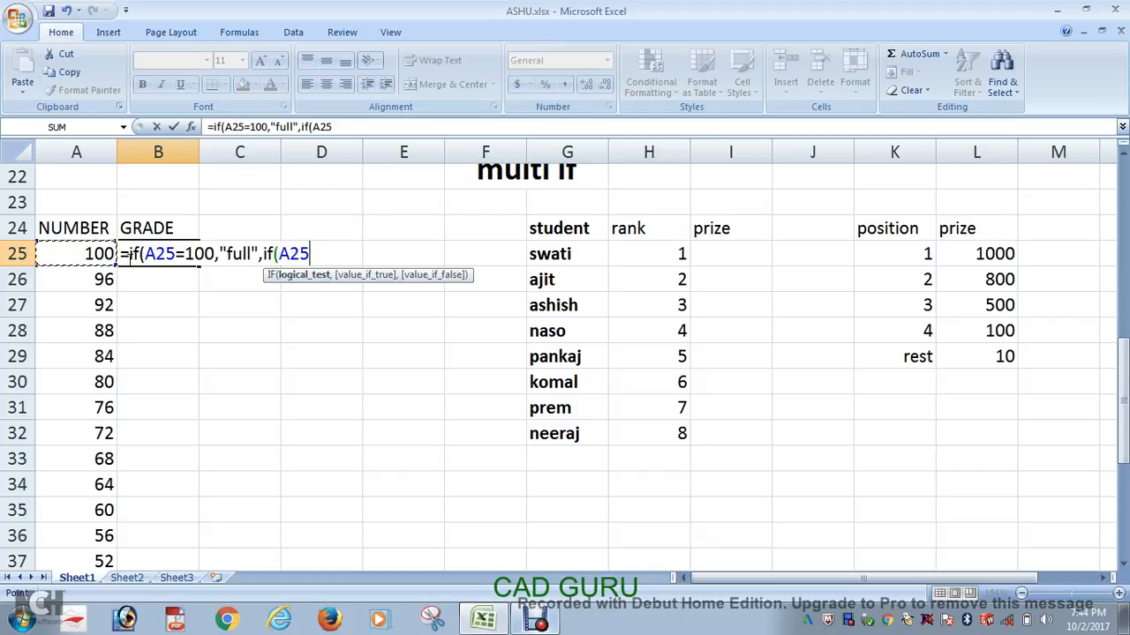
text(>=90)
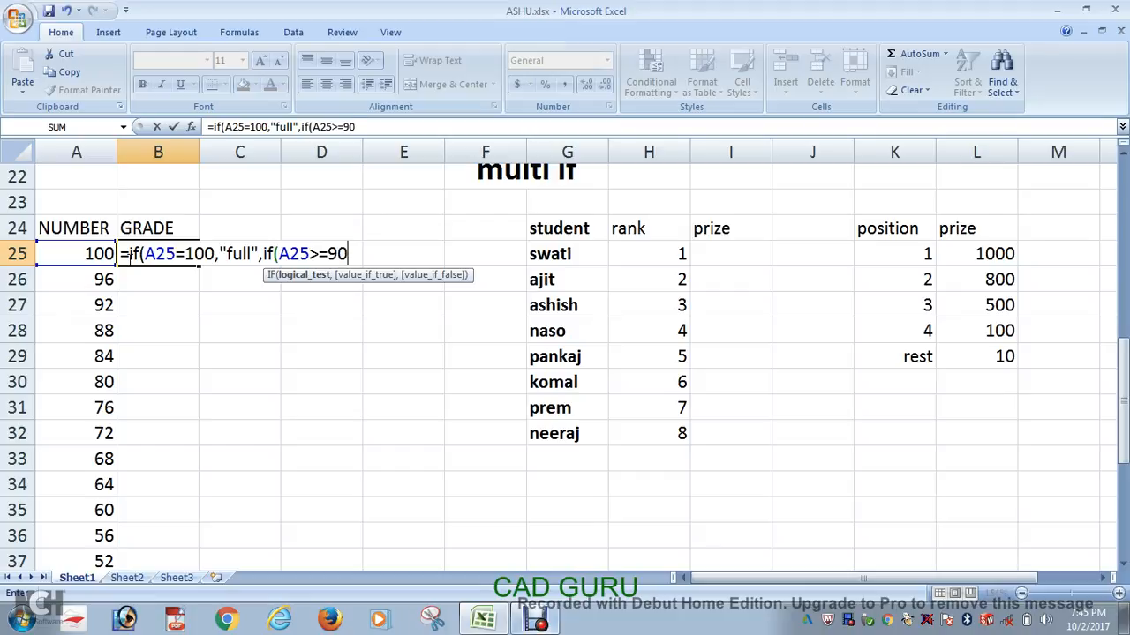
text(,)
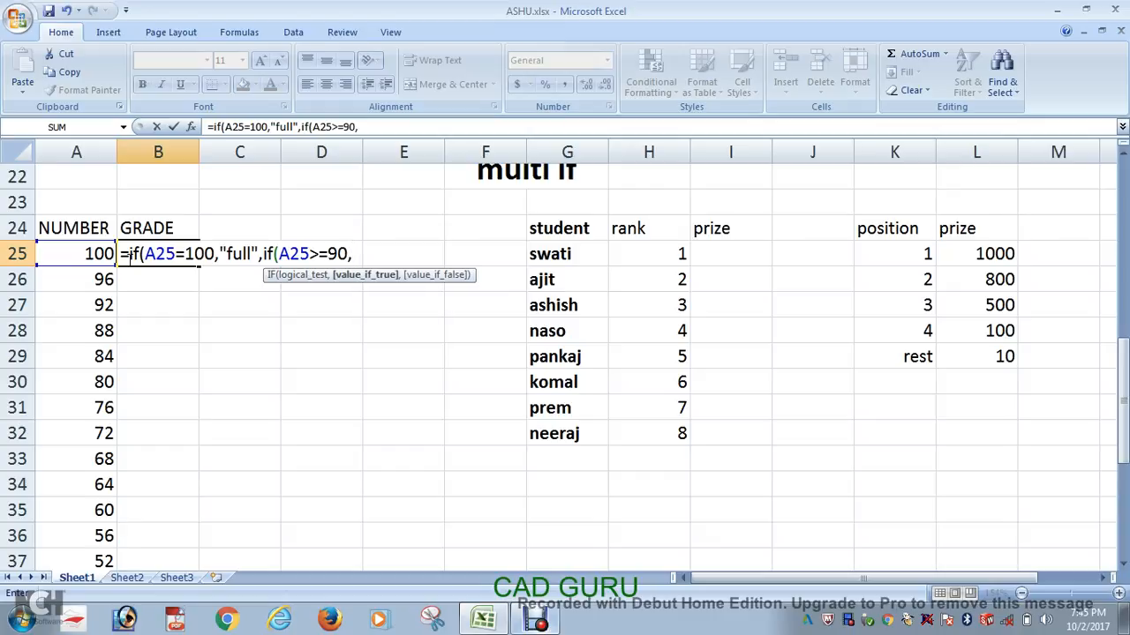
text("A+",)
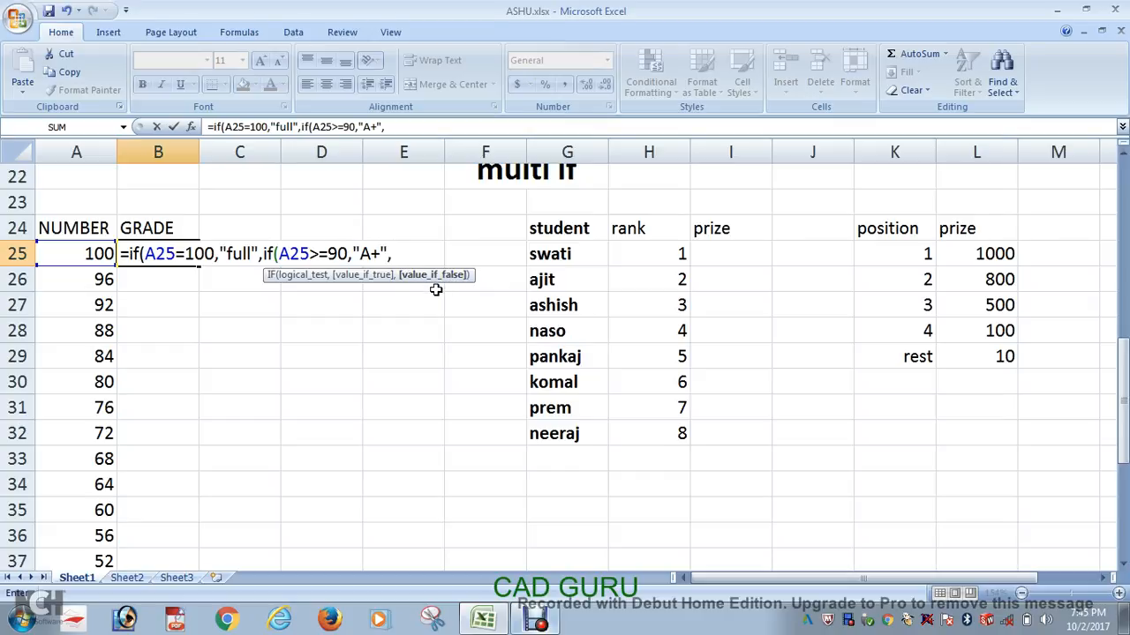
Step: Nest a third IF in the B25 formula that returns "A" when A25>=80
text(if)
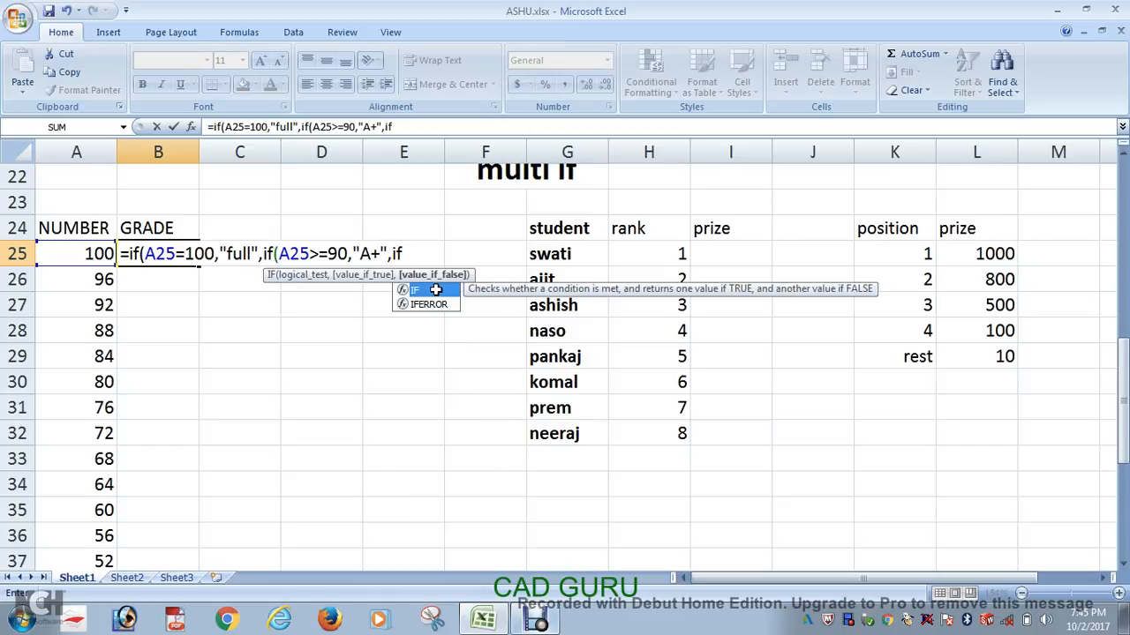
text(()
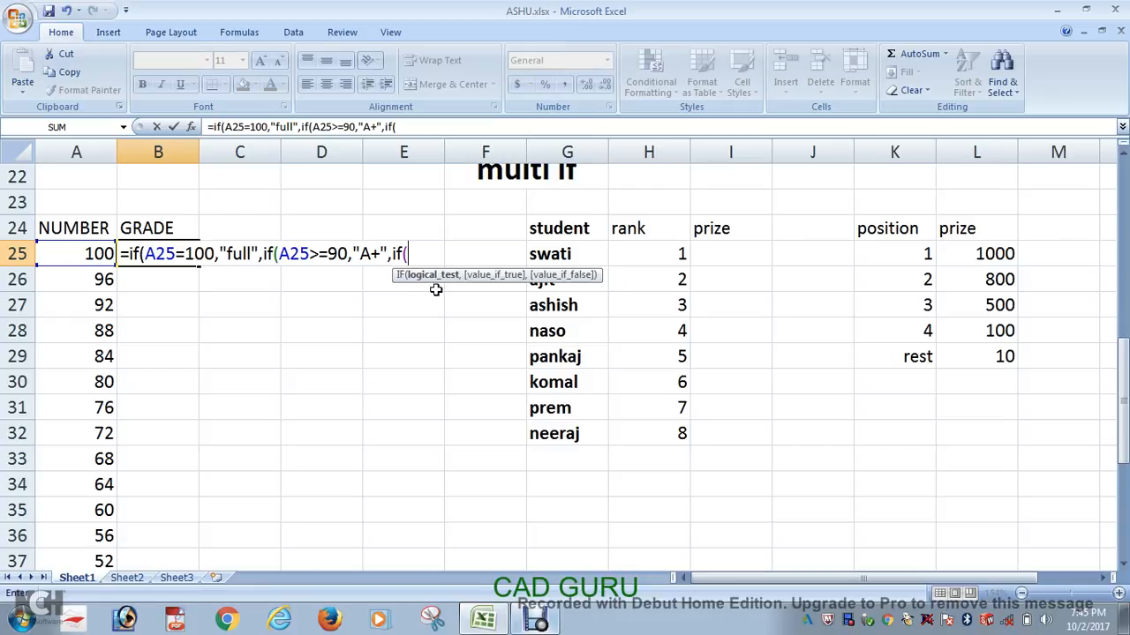
text(a25>=80)
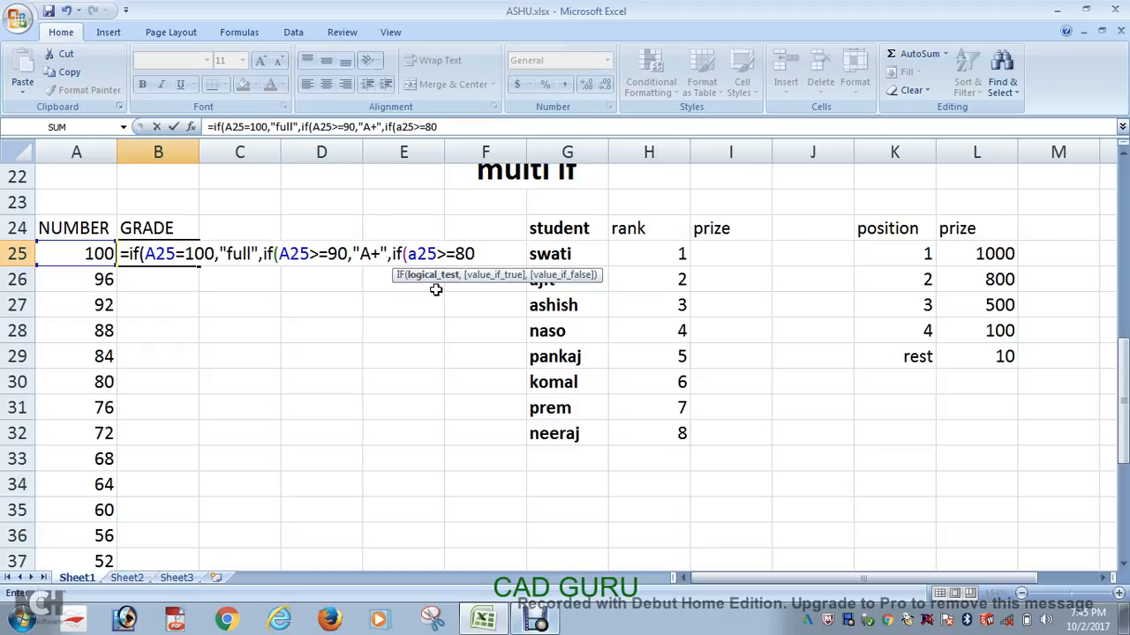
text(,")
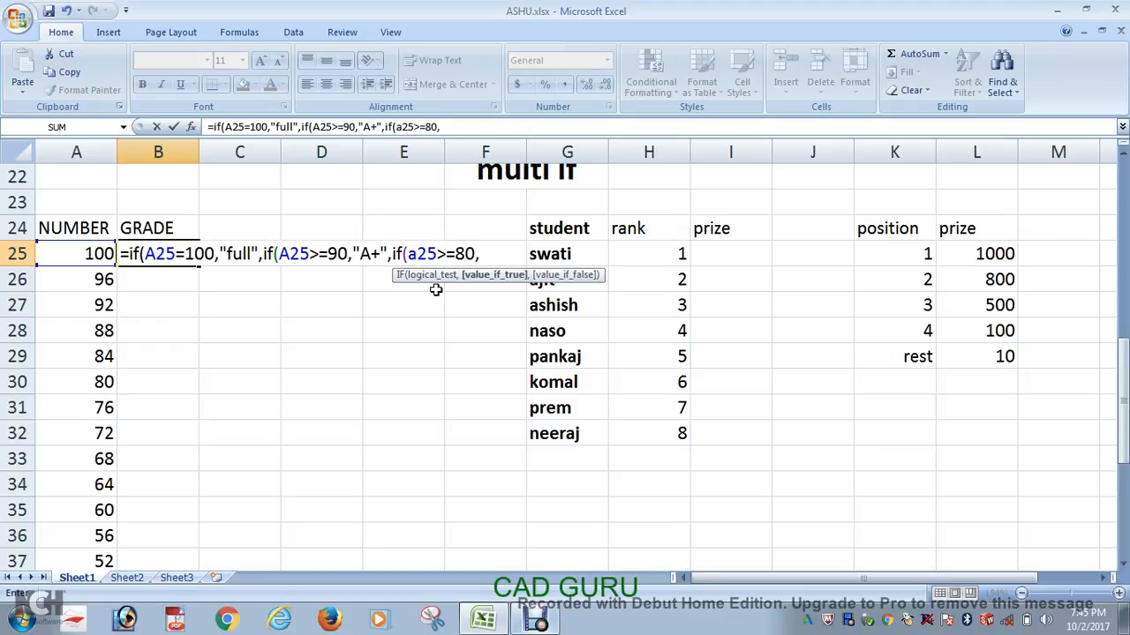
text(a)
key(BackSpace)
text(A",)
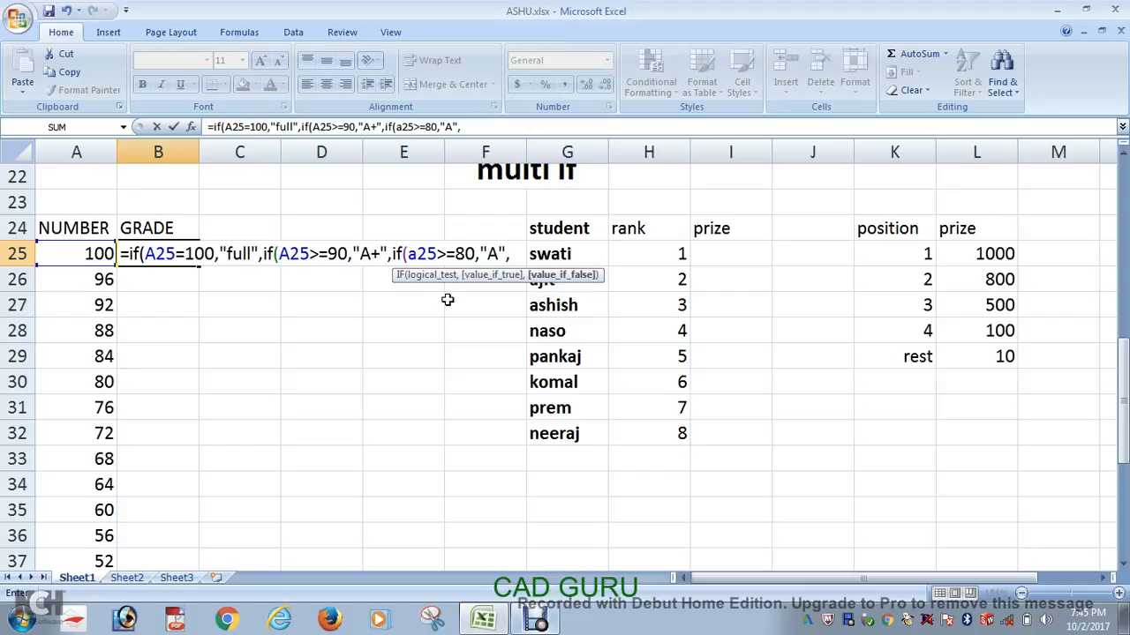
text(if()
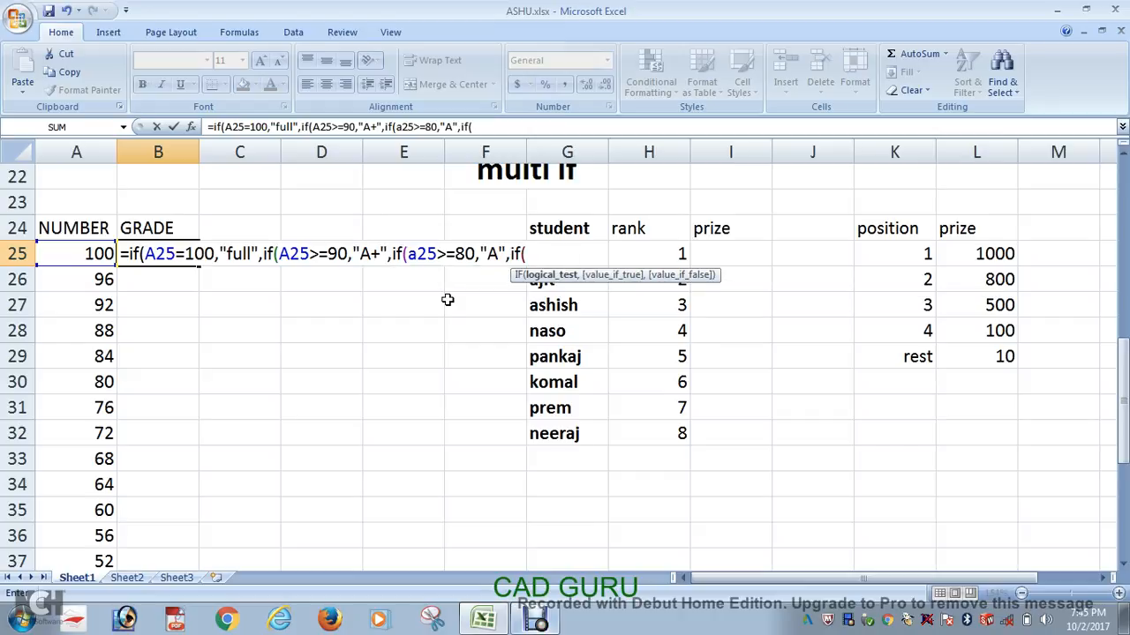
text(a25>=70,)
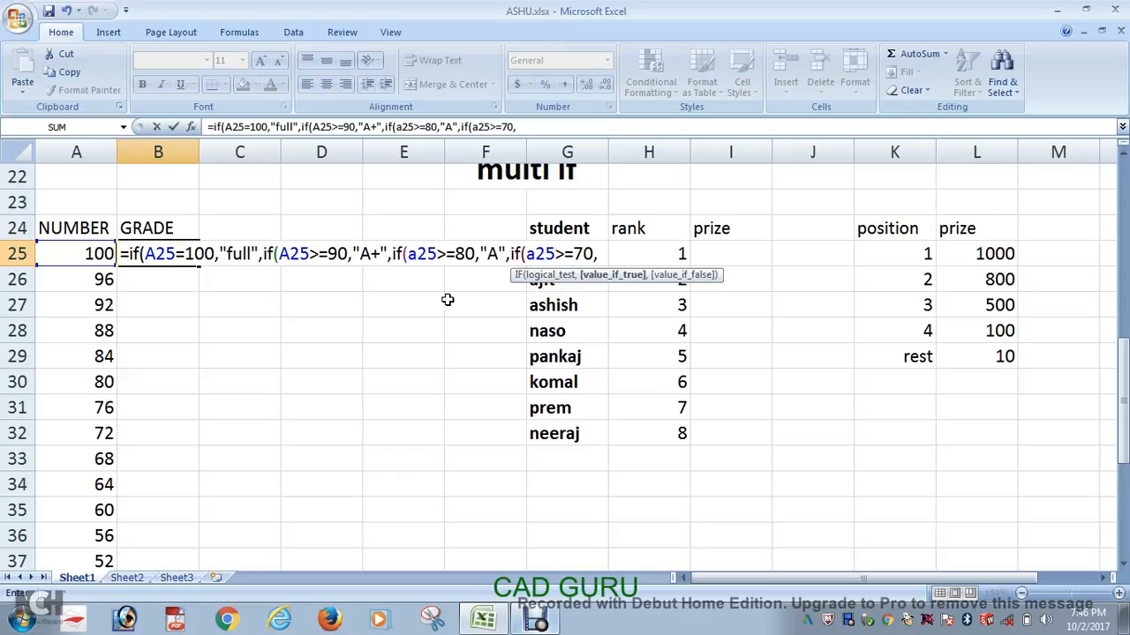
text(")
text(B)
text(+)
Step: Nest a fourth IF in the B25 formula that returns "B+" when A25>=70
key(BackSpace)
text(+",)
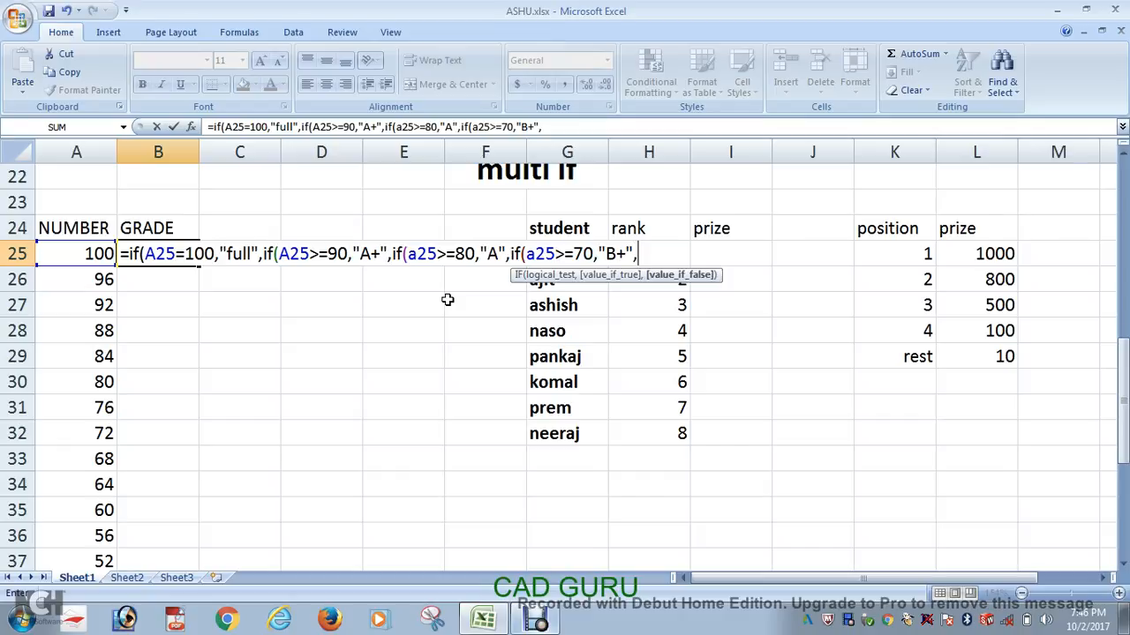
text(if)
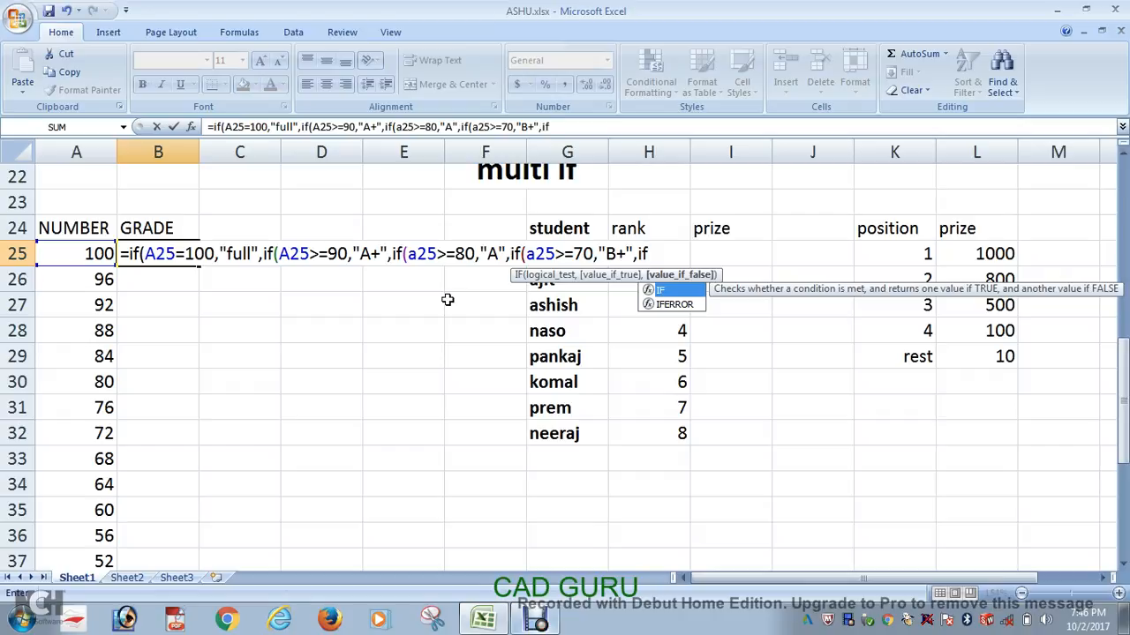
text((a)
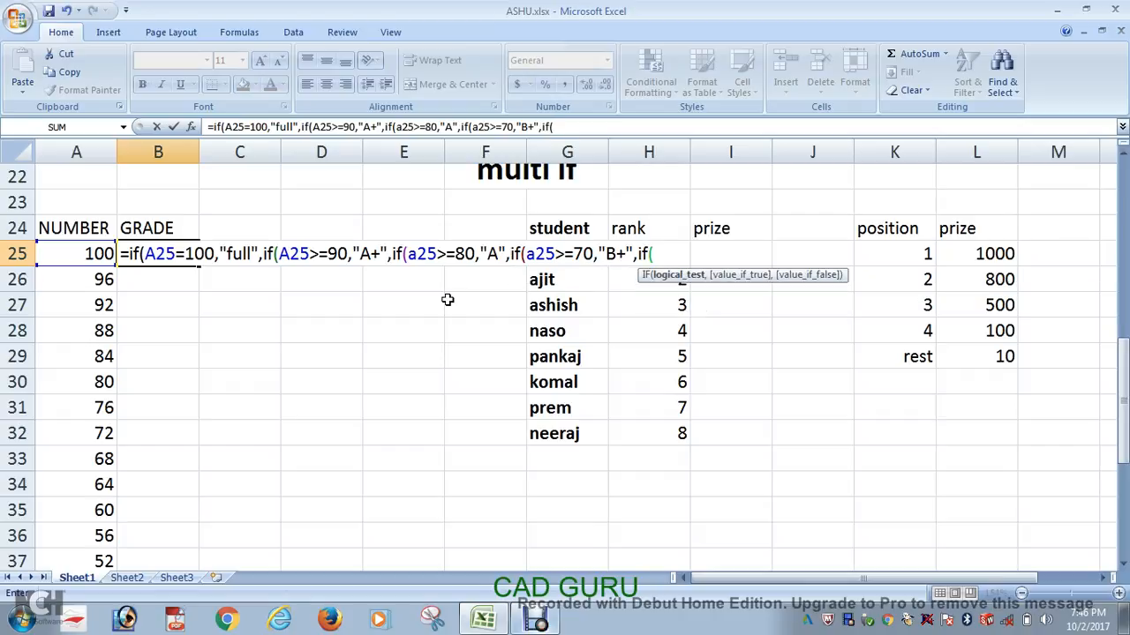
text(25<)
Step: Nest a fifth IF in the B25 formula that returns "b" when A25>=60
key(BackSpace)
text(>=60)
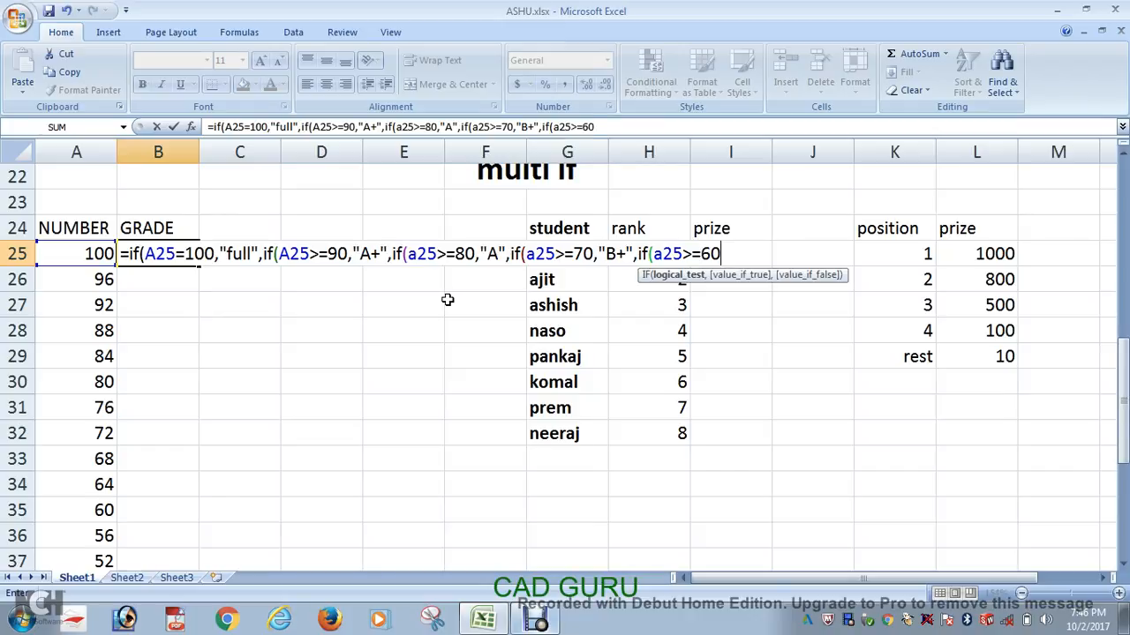
text(,")
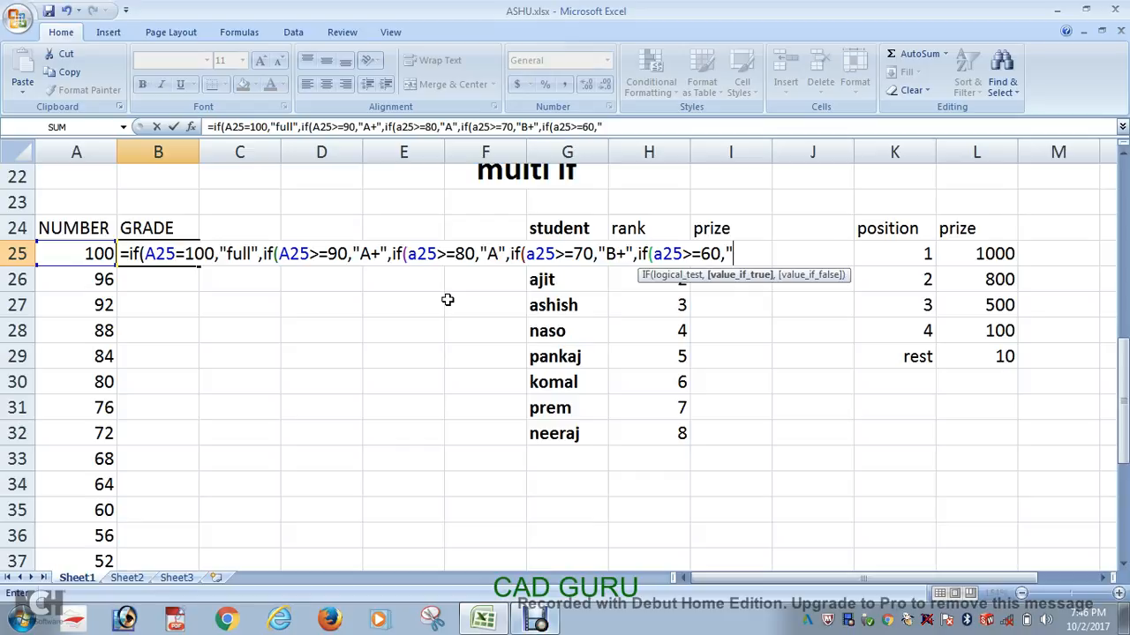
text(b)
key(BackSpace)
text(b",)
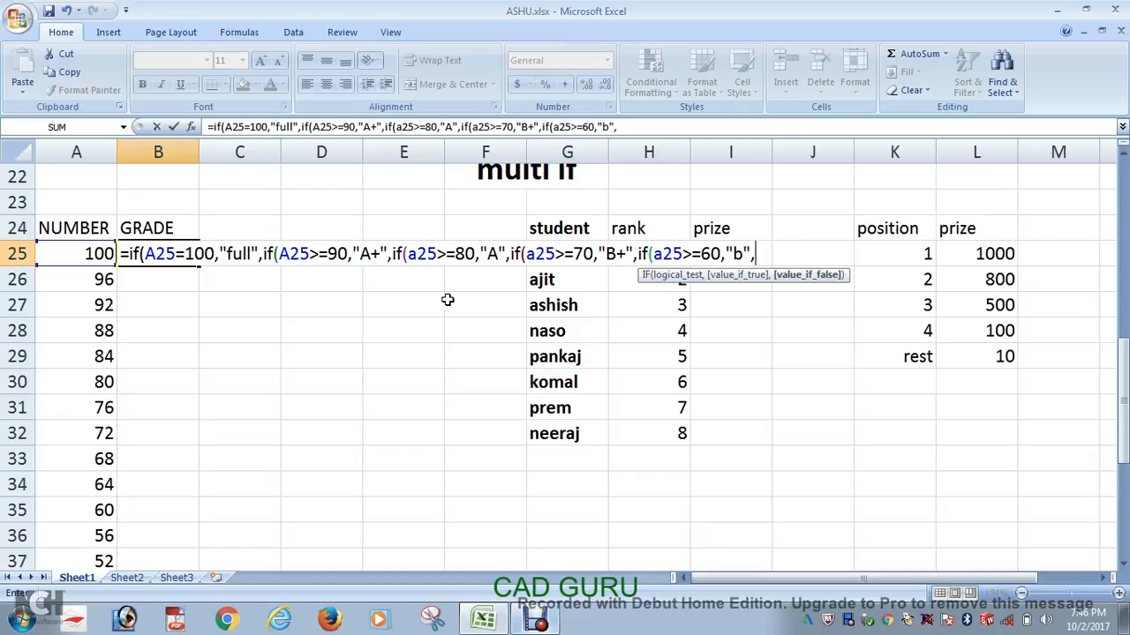
text(if)
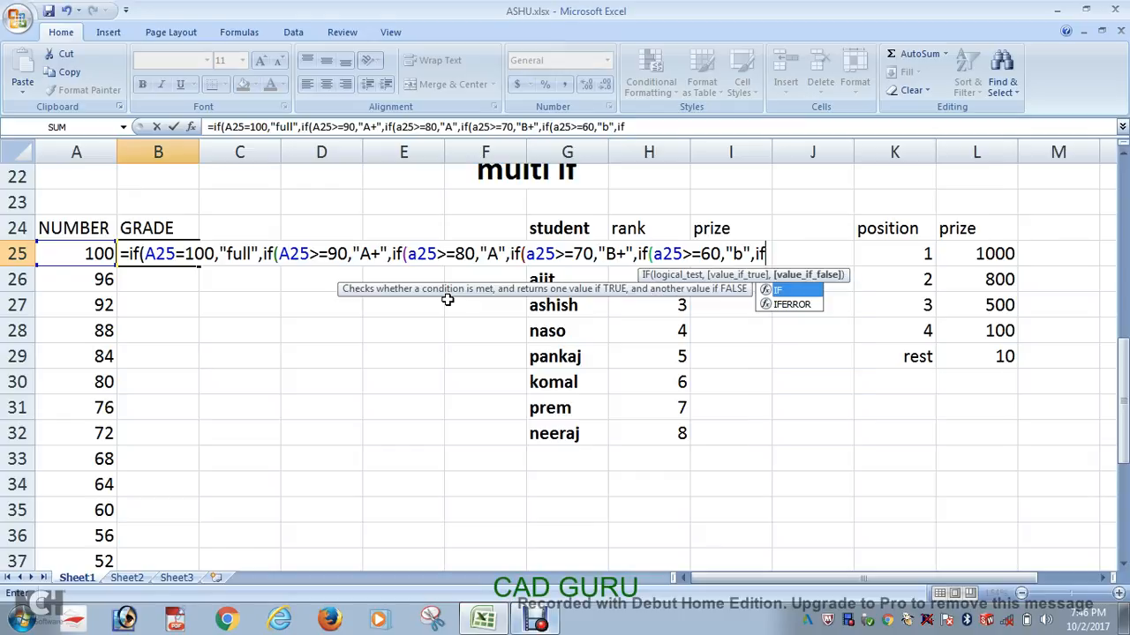
text((a)
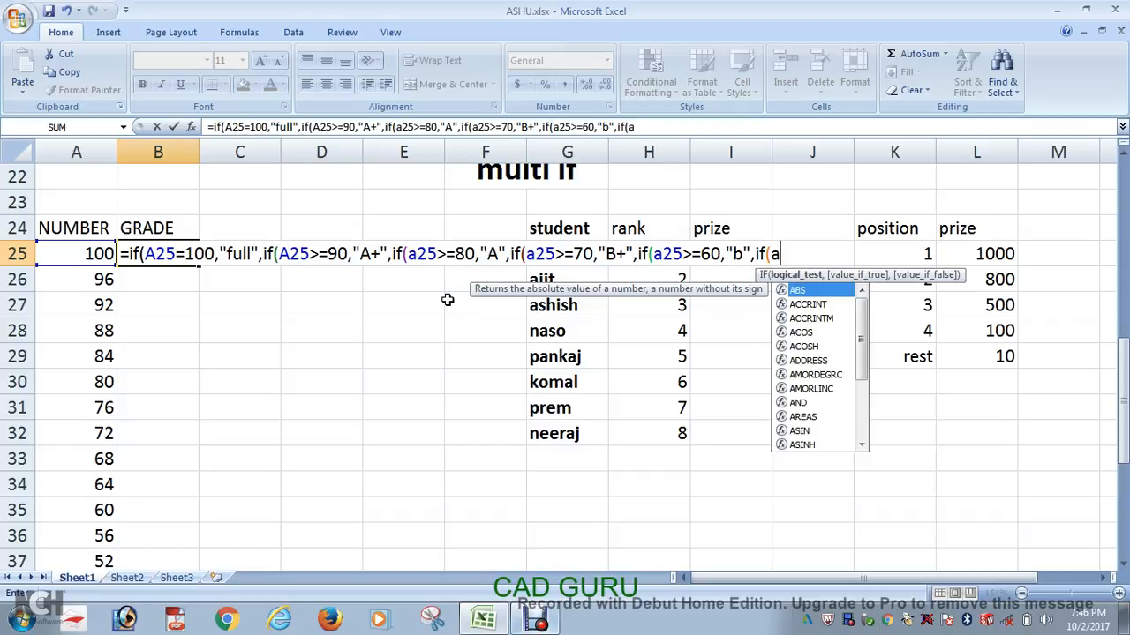
text(25)
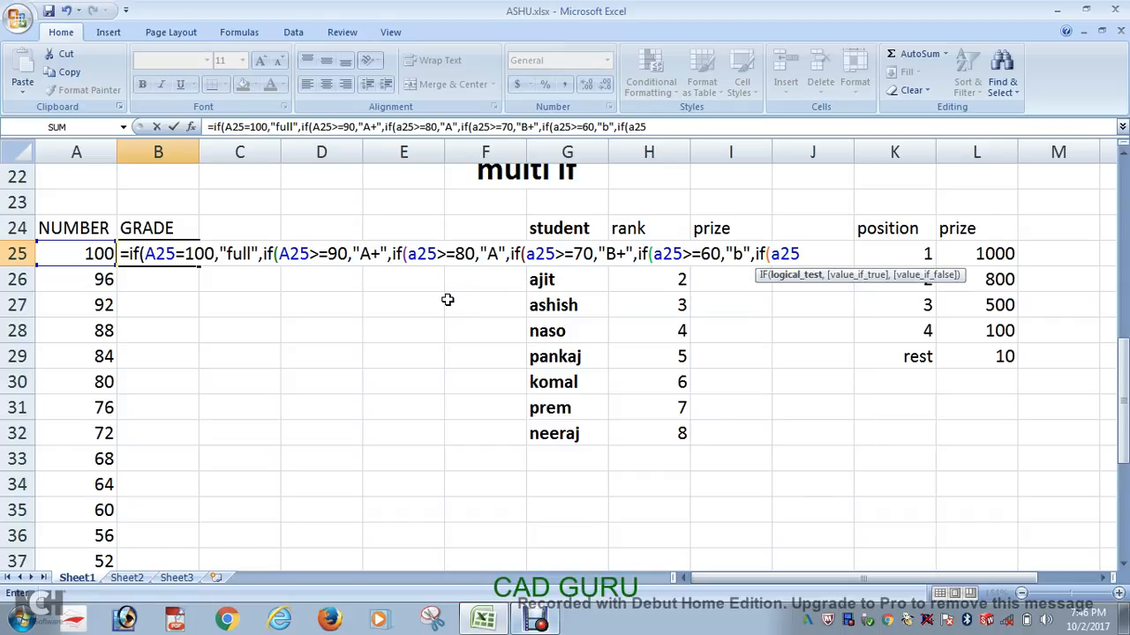
text(>=50,")
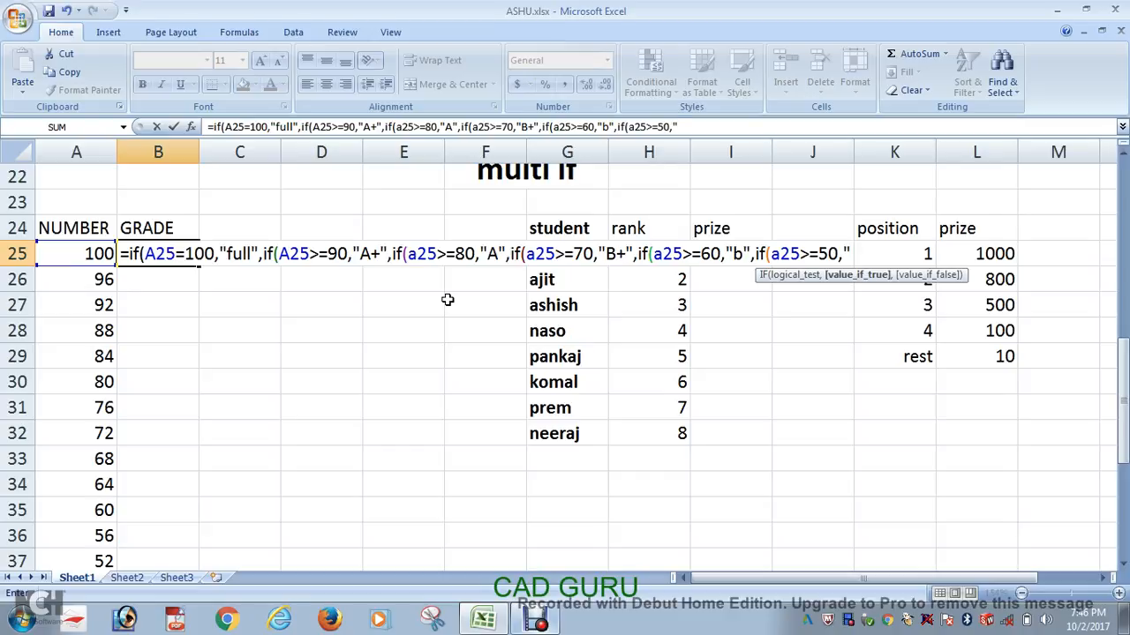
text(c)
Step: Nest a sixth IF in the B25 formula that returns "C+" when A25>=50
key(BackSpace)
text(C+",)
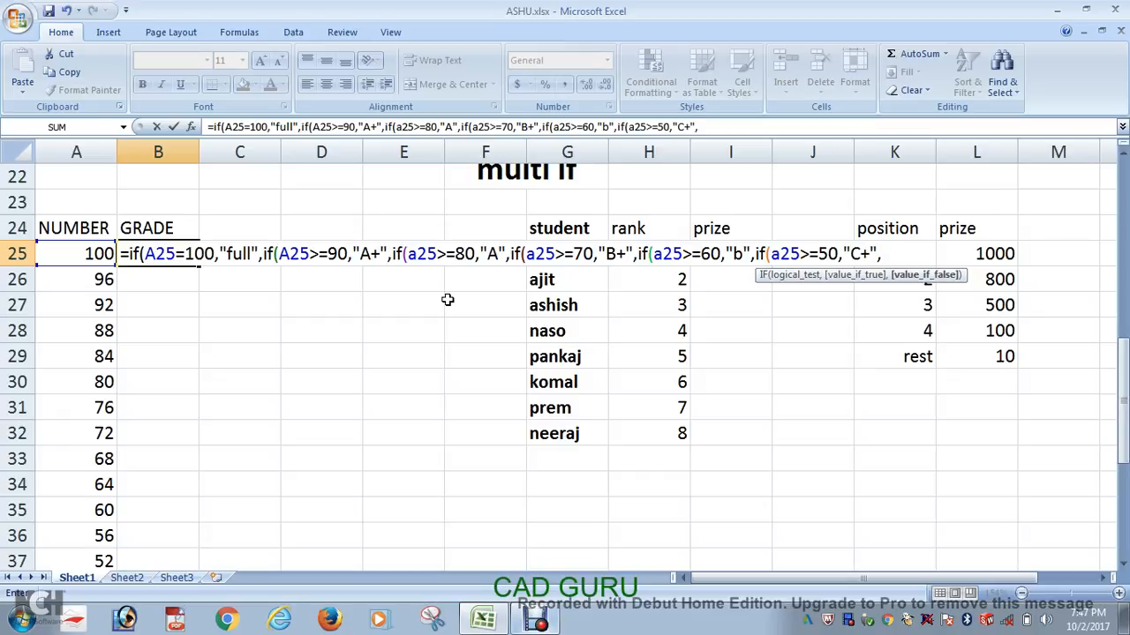
text(if()
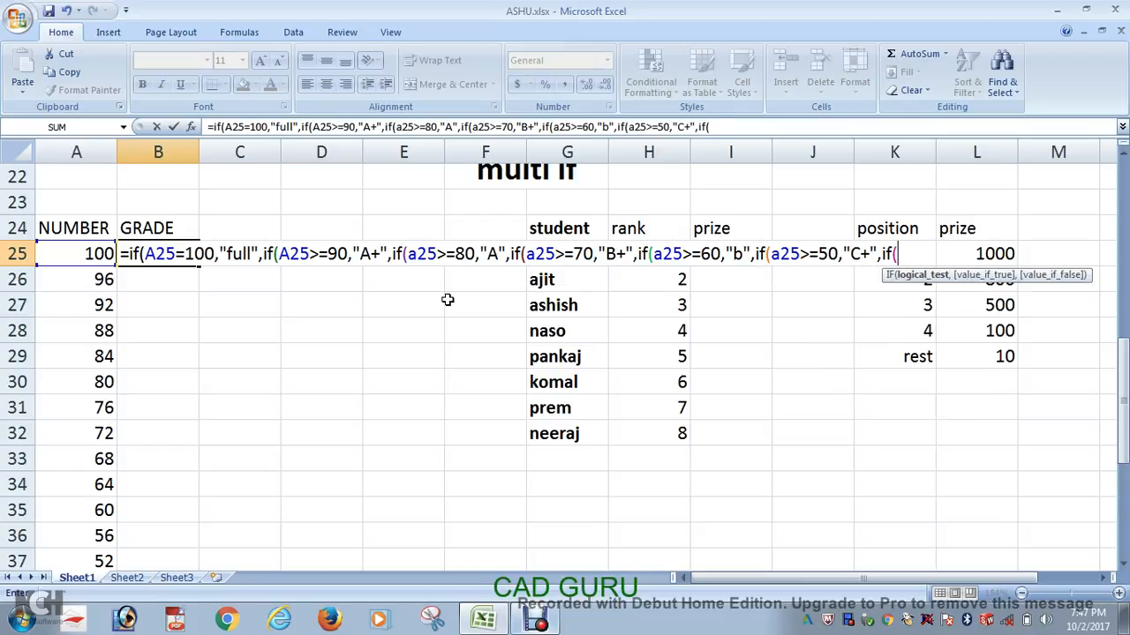
text(a25>40)
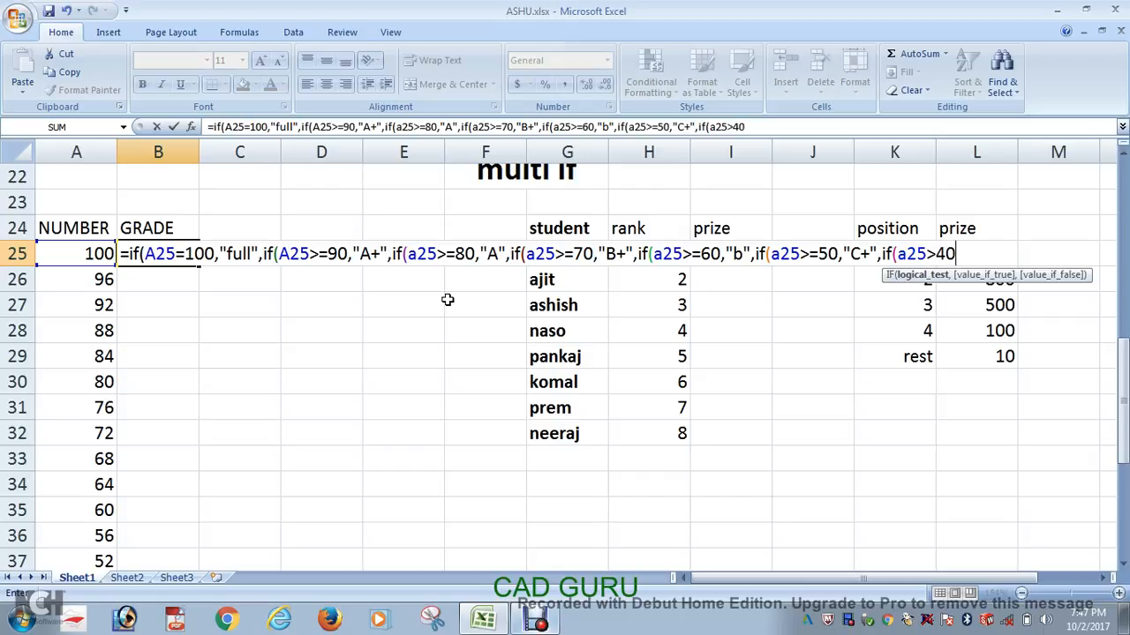
text(,")
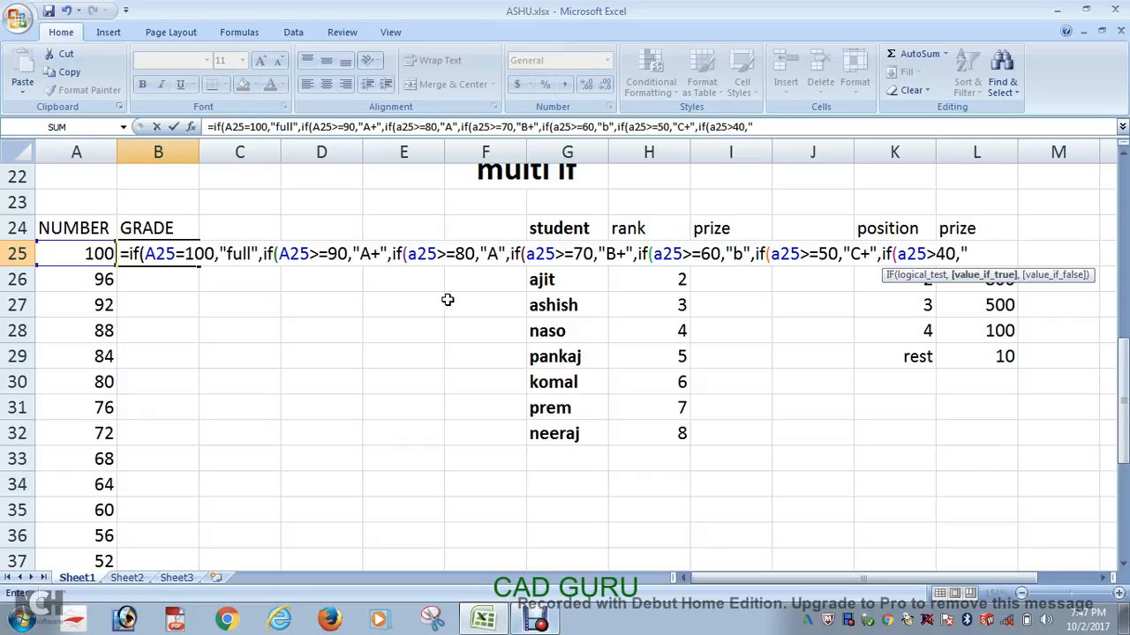
text(C",)
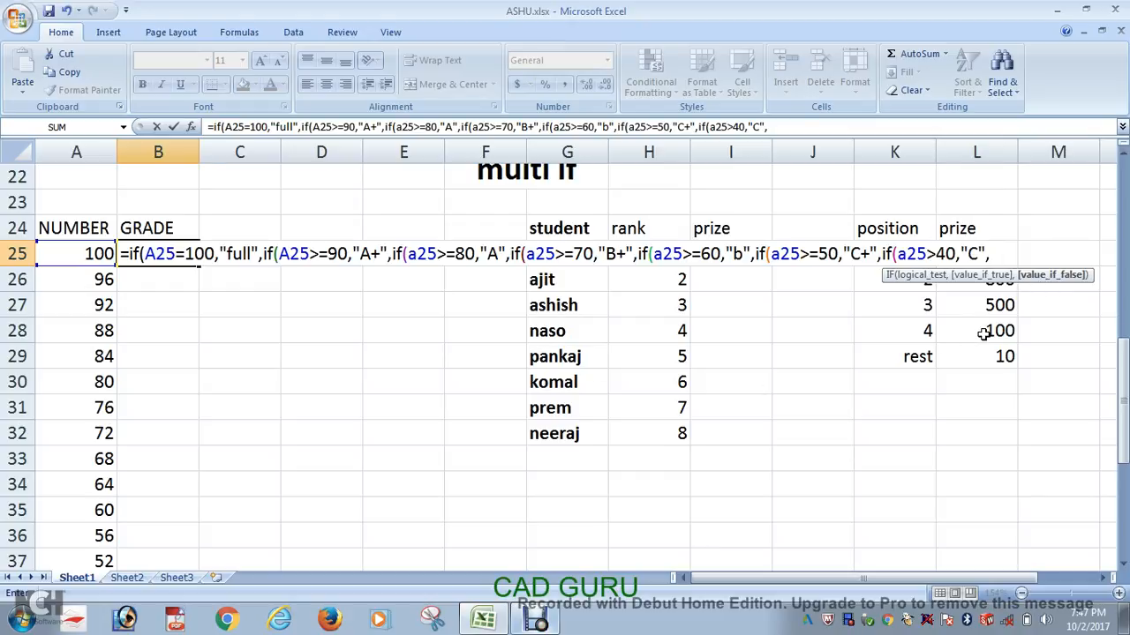
Step: Nest a seventh IF in the B25 formula that returns "C" when A25>40 and "fail" otherwise
text("fail)
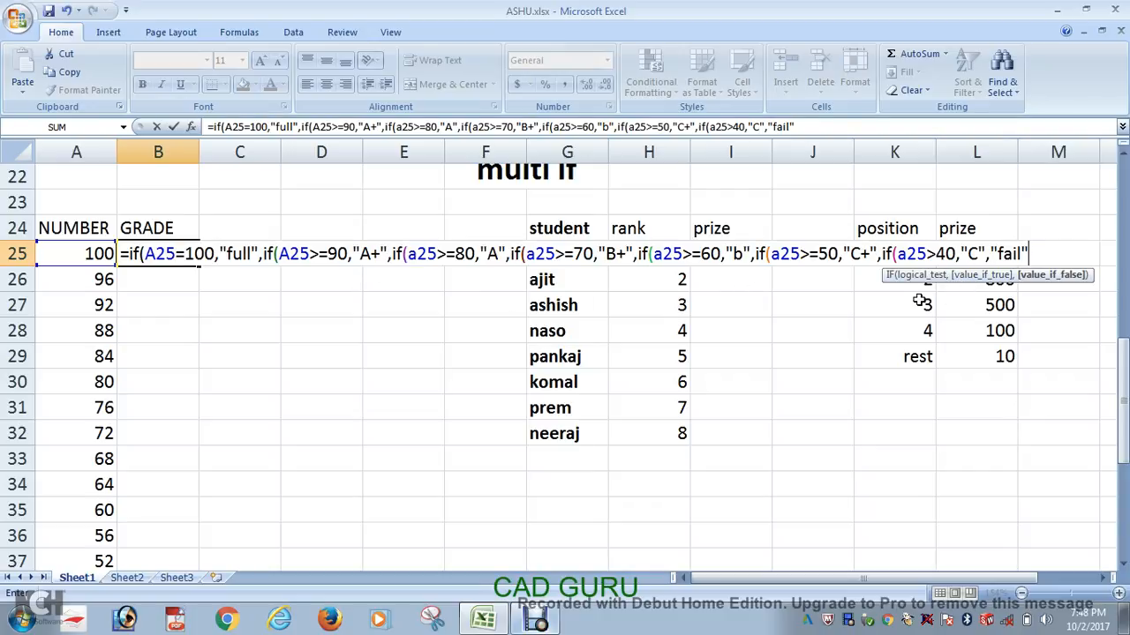
text()))))
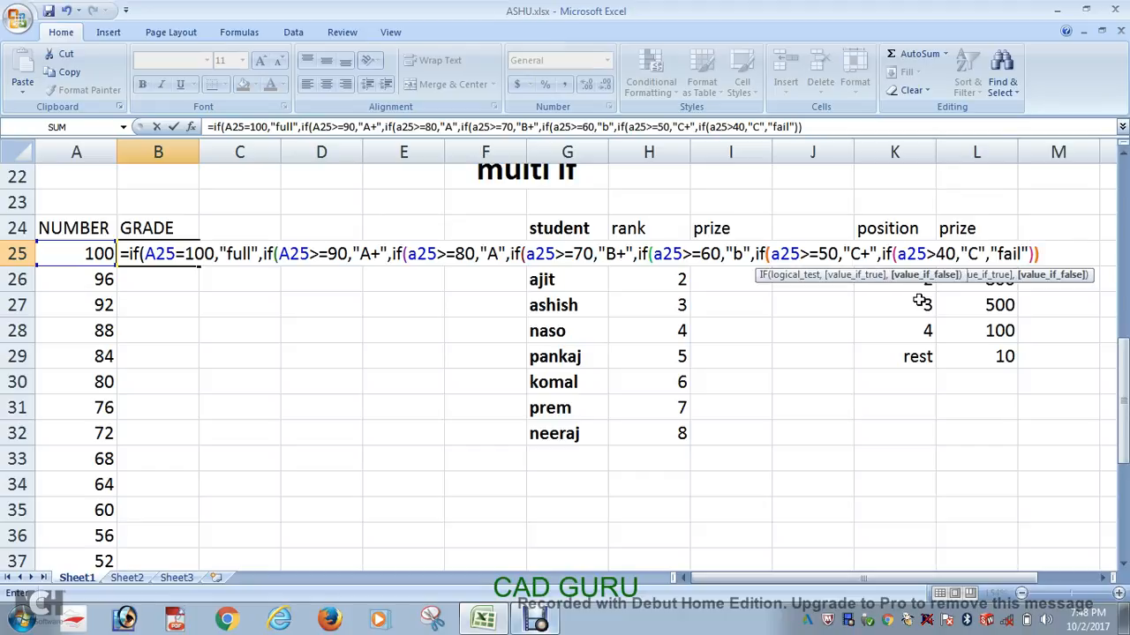
text())))
key(BackSpace)
key(BackSpace)
key(BackSpace)
key(BackSpace)
key(BackSpace)
key(BackSpace)
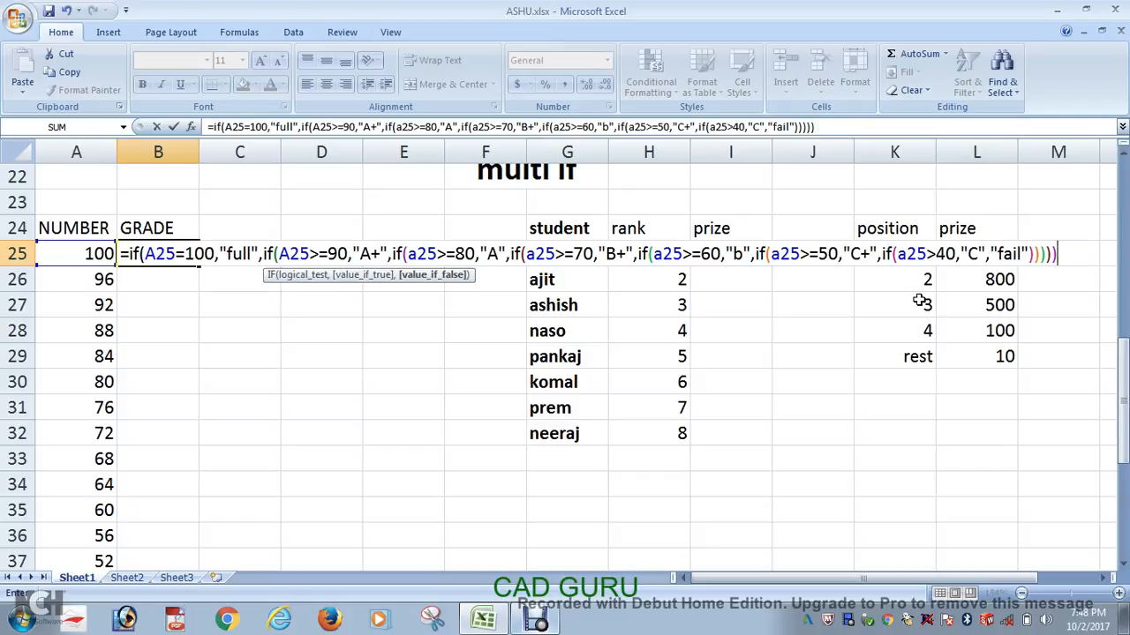
key(BackSpace)
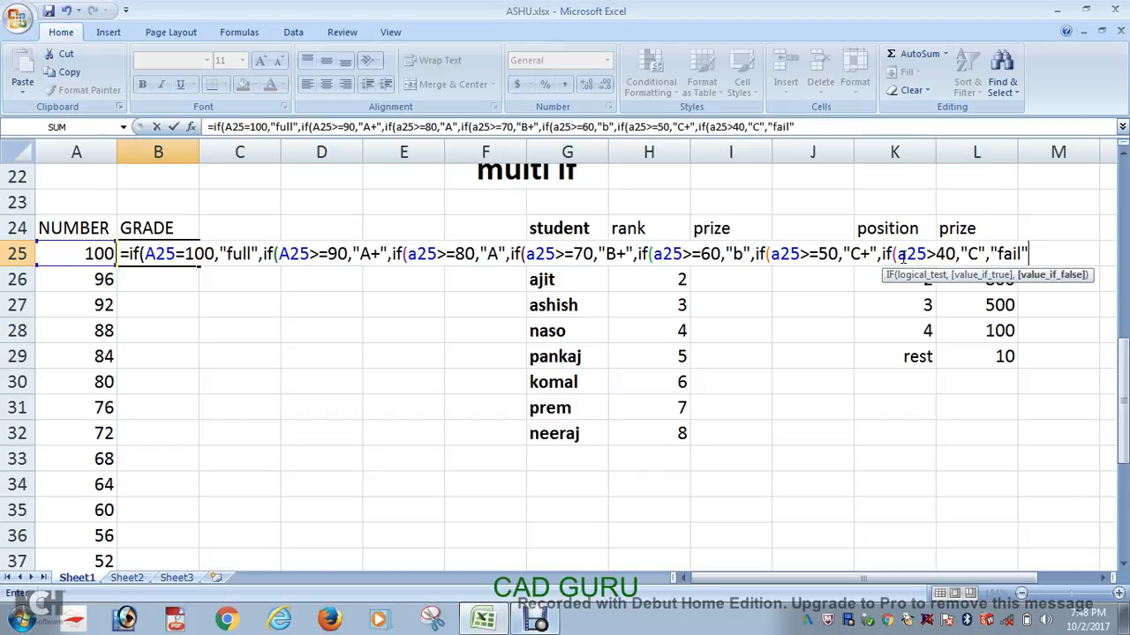
text())
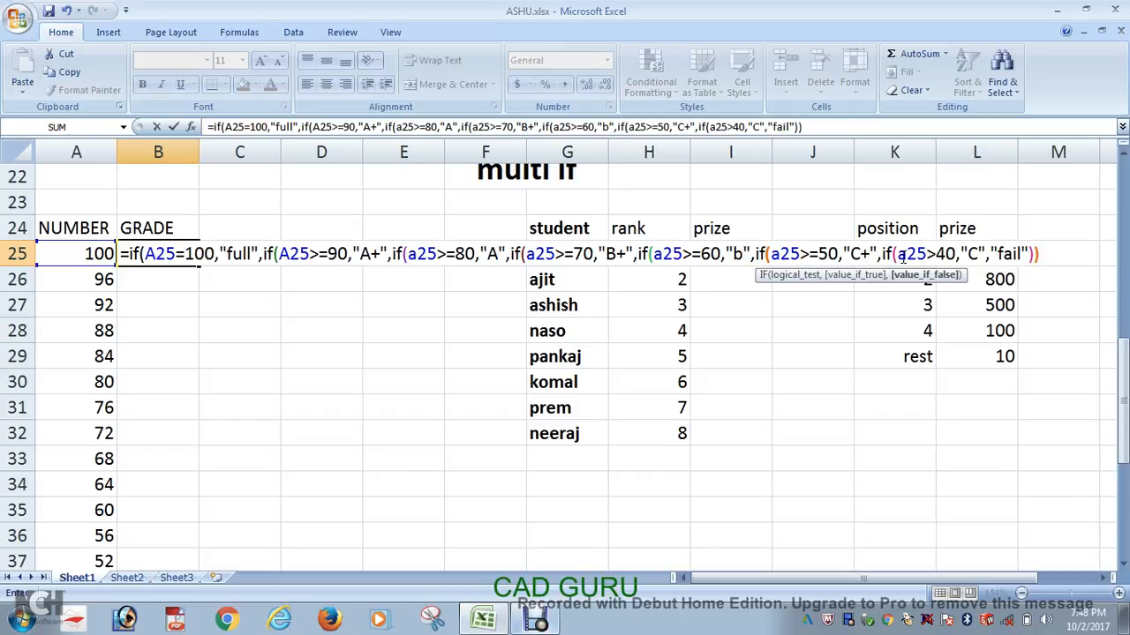
text()))
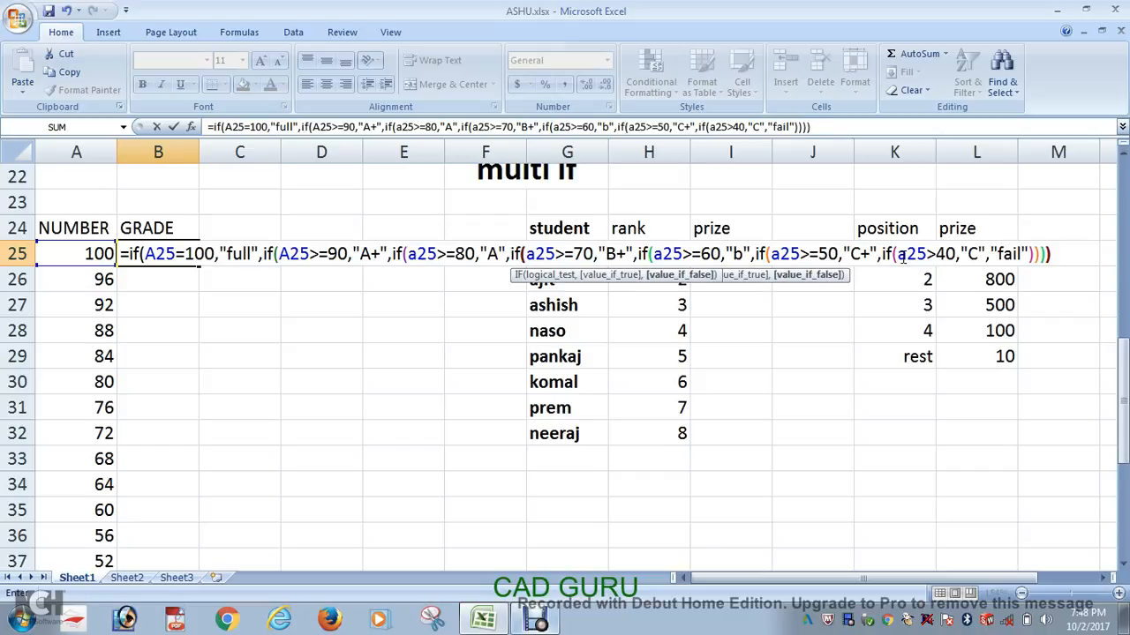
text())
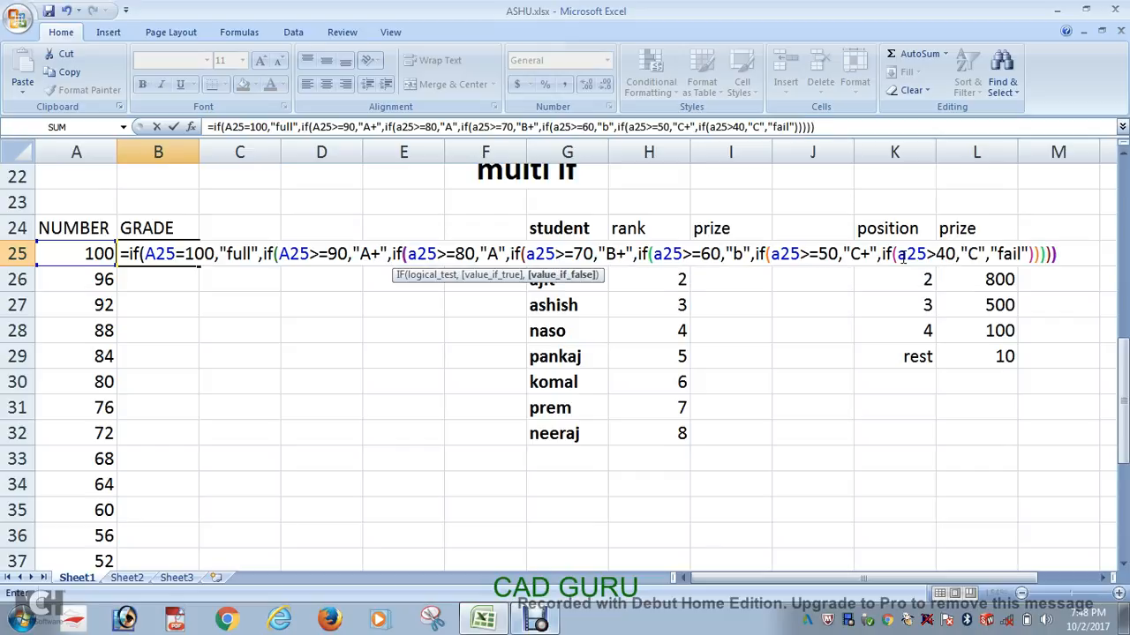
text()))
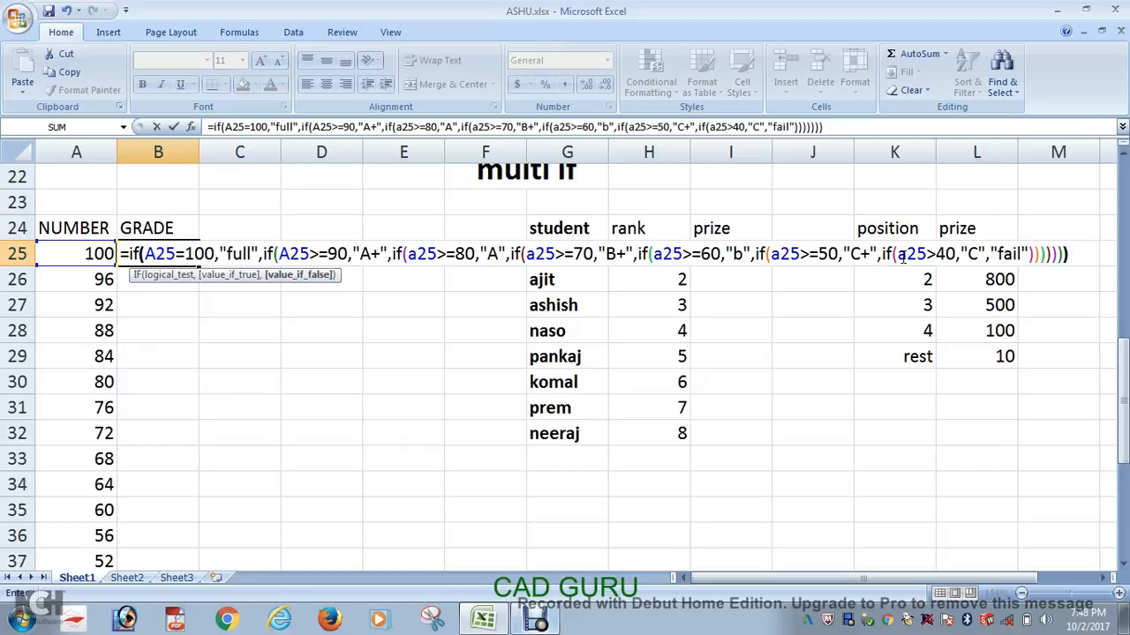
key(BackSpace)
key(BackSpace)
key(BackSpace)
key(BackSpace)
key(BackSpace)
key(BackSpace)
key(BackSpace)
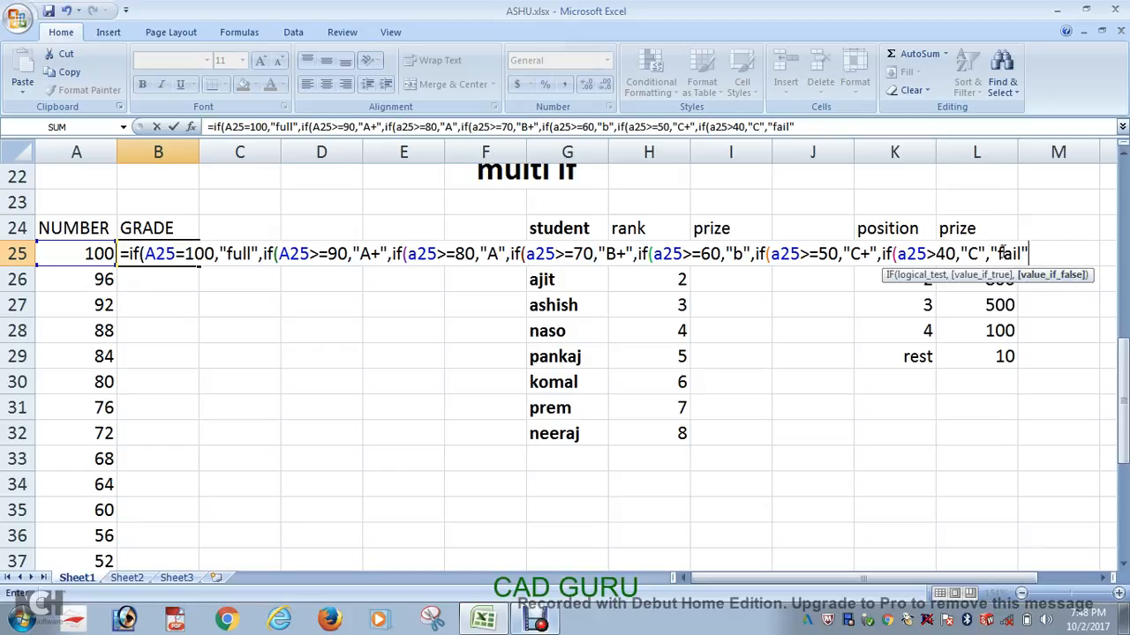
Step: Close all seven nested IFs in B25, enter the formula, and fill it down the GRADE column to row 47
text()))))))
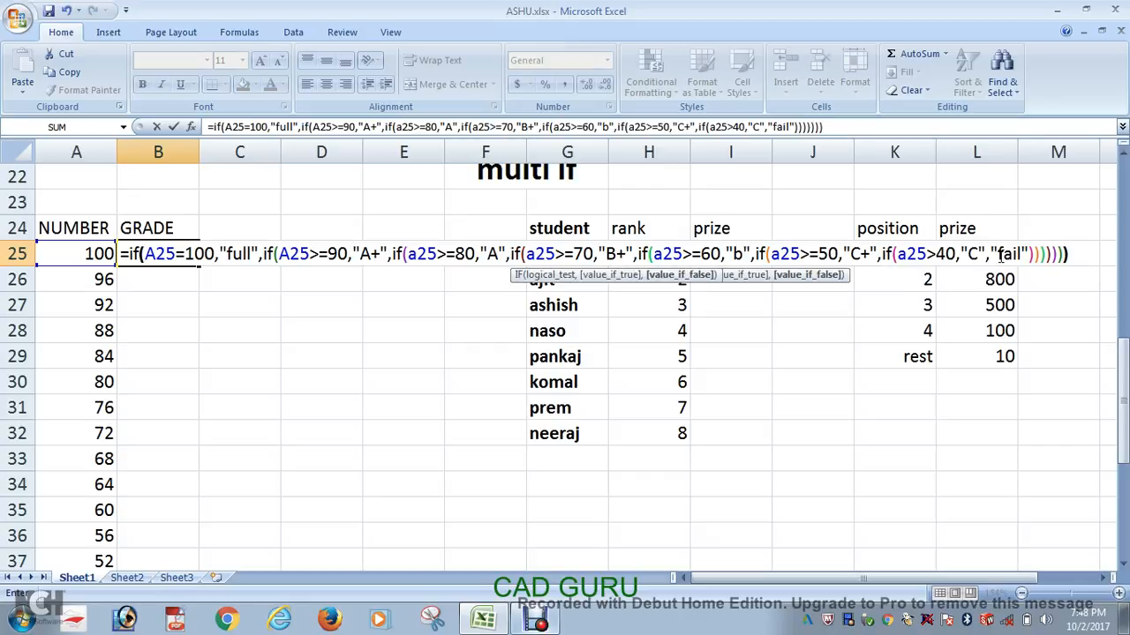
key(Return)
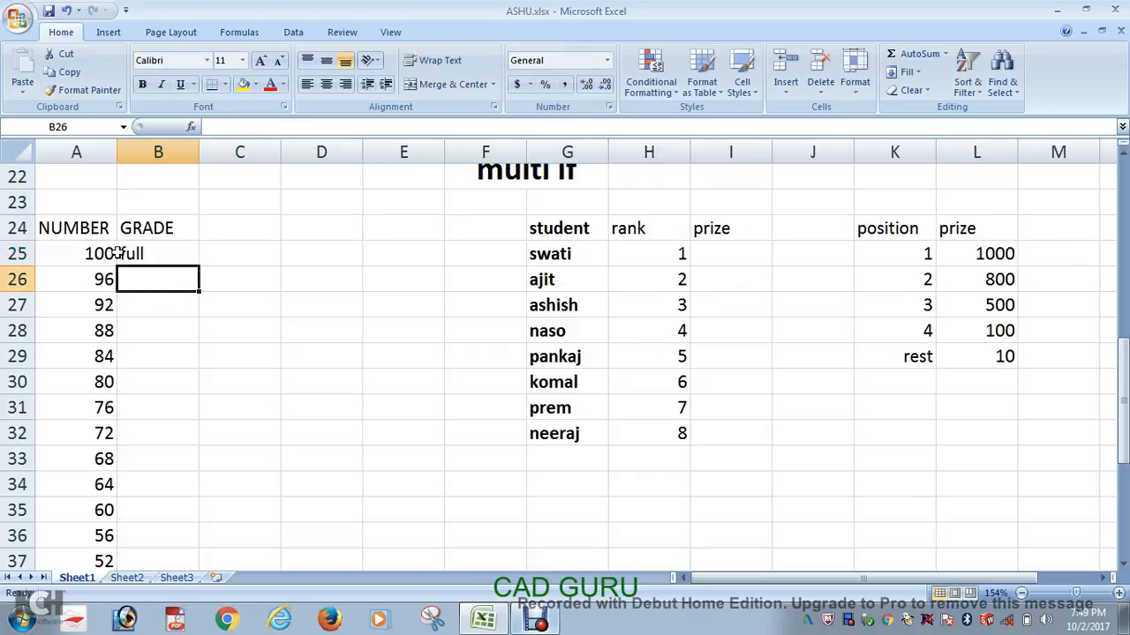
click(150, 254)
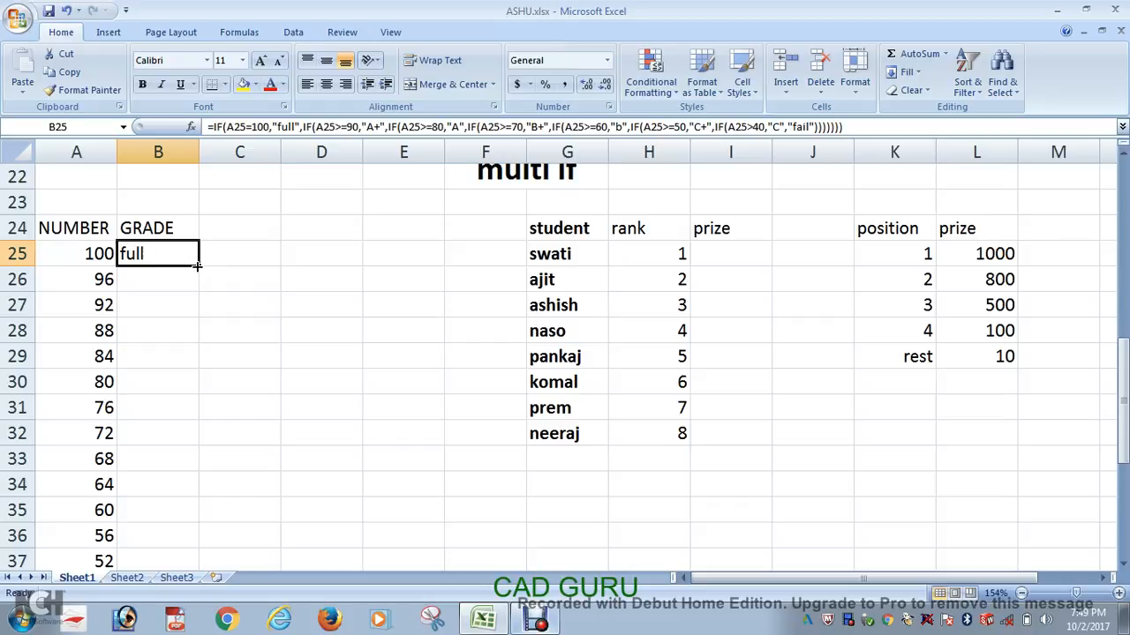
double_click(196, 265)
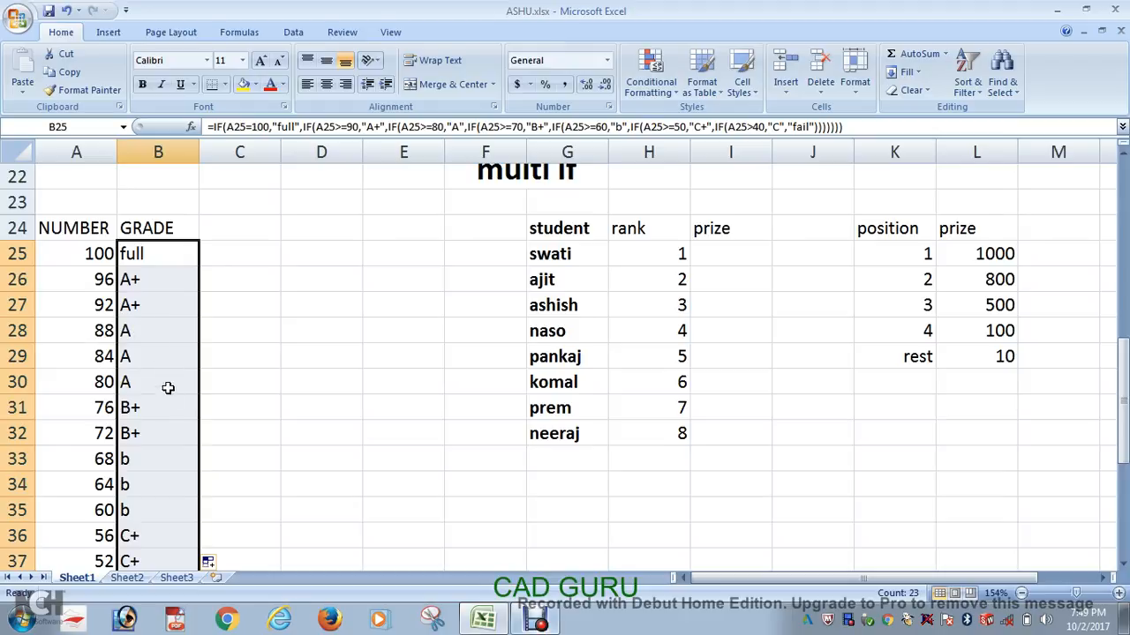
Step: Check the filled grades down the column and inspect the formula in B40 for the value 40
scroll(158, 402, down, 6)
scroll(158, 370, up, 1)
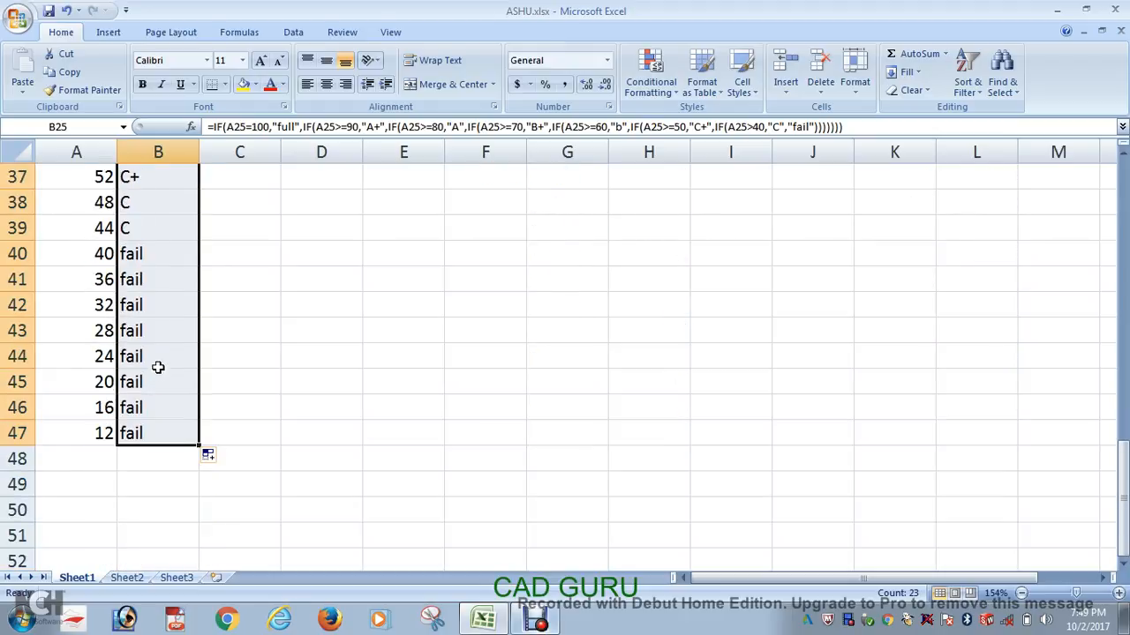
double_click(152, 255)
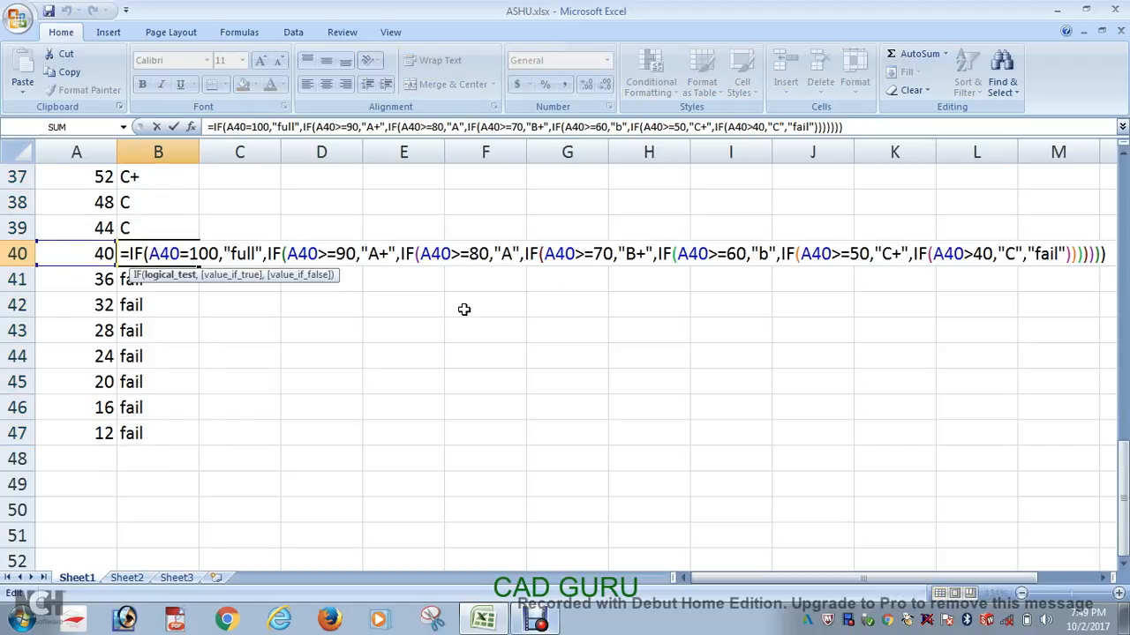
key(Return)
Step: Change the last condition of the B25 formula to A25>=40
scroll(459, 313, up, 8)
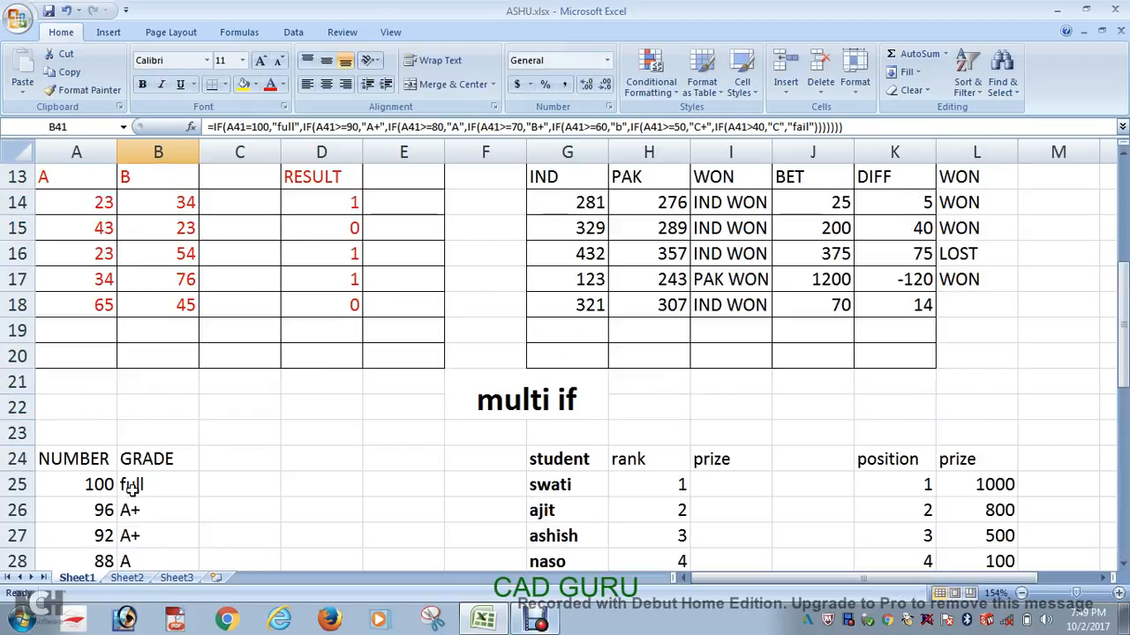
double_click(131, 490)
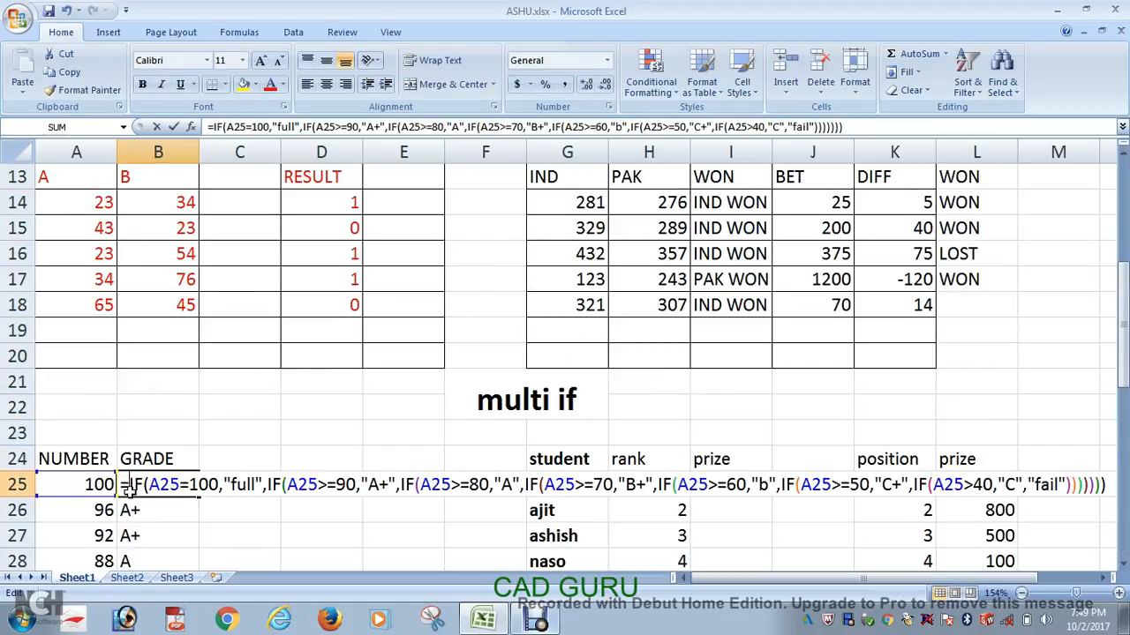
click(976, 483)
text(=)
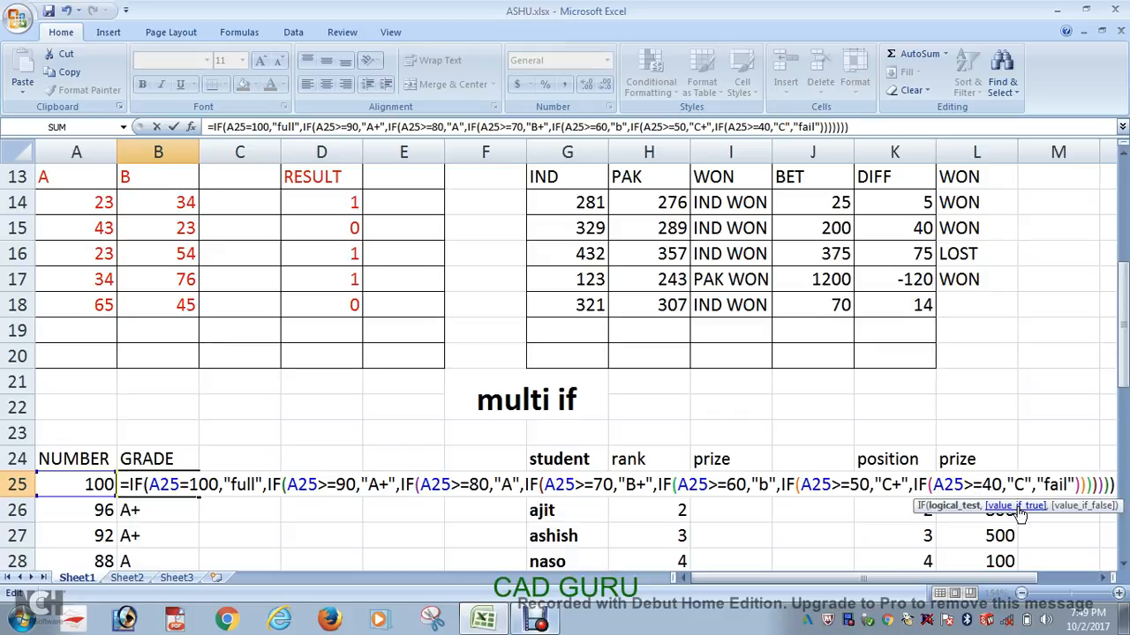
key(Return)
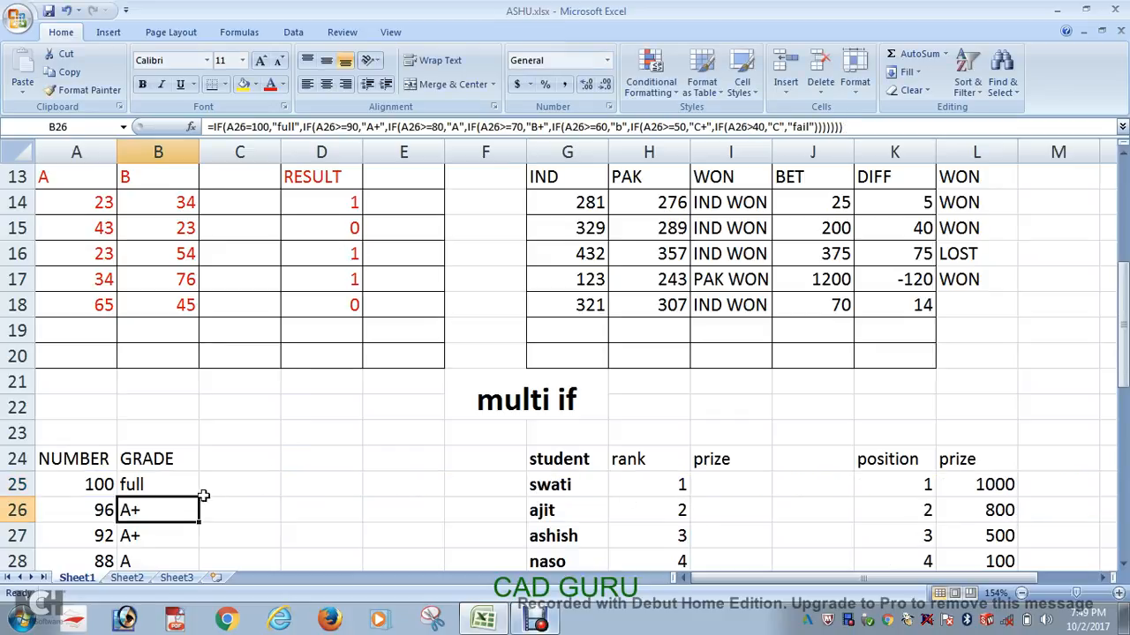
click(155, 485)
double_click(188, 485)
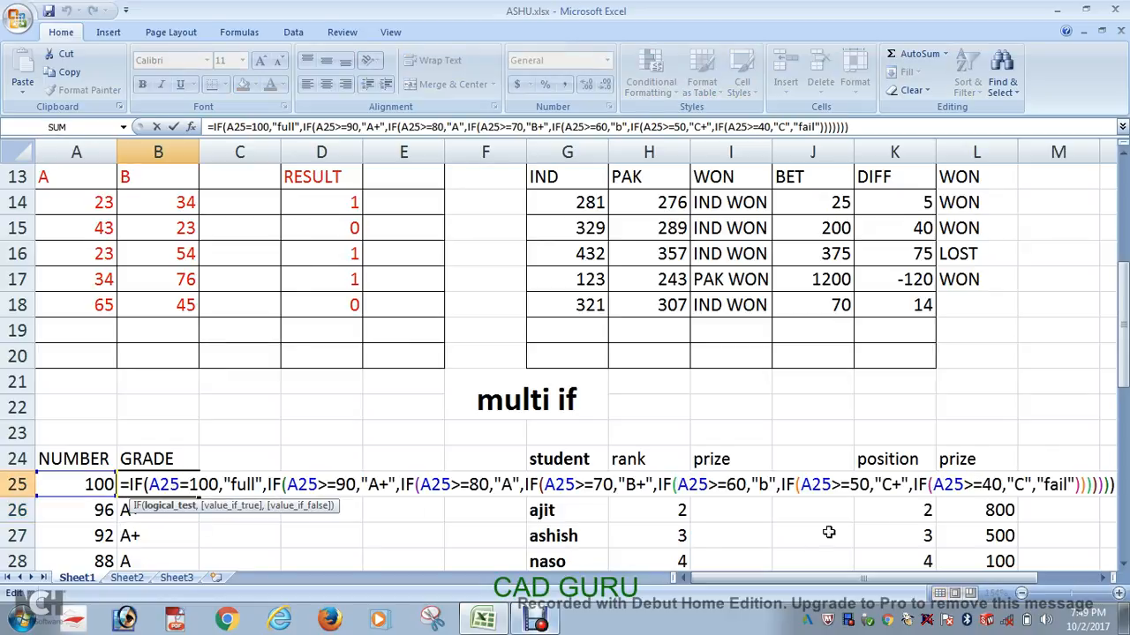
key(Return)
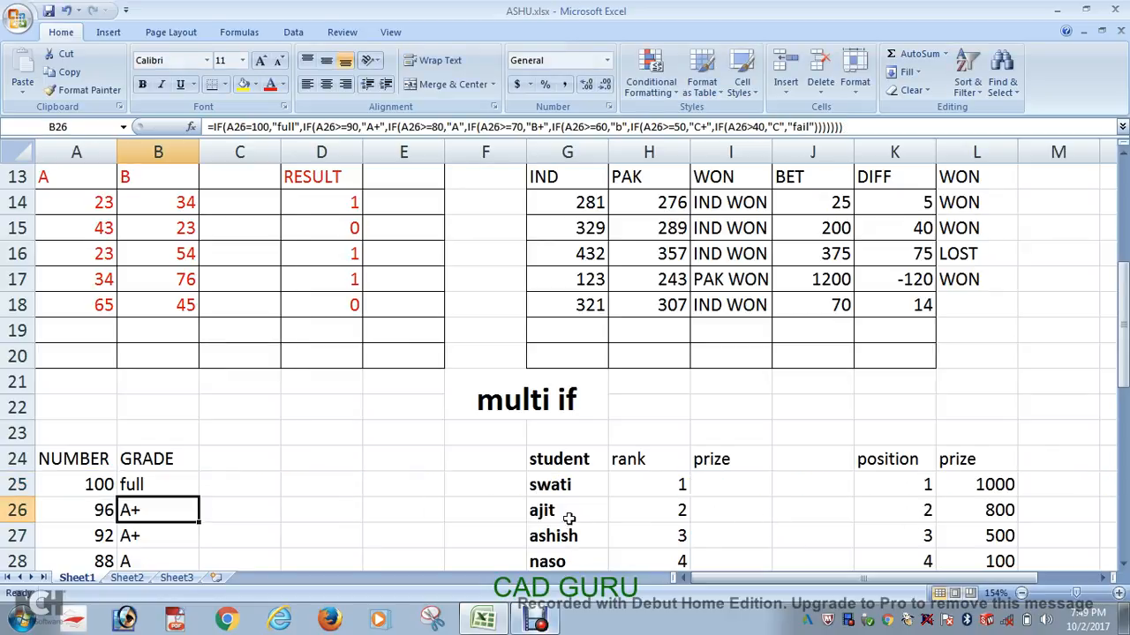
Step: Fill the corrected B25 formula down the GRADE column and check the grades
click(152, 485)
double_click(198, 497)
scroll(201, 489, down, 5)
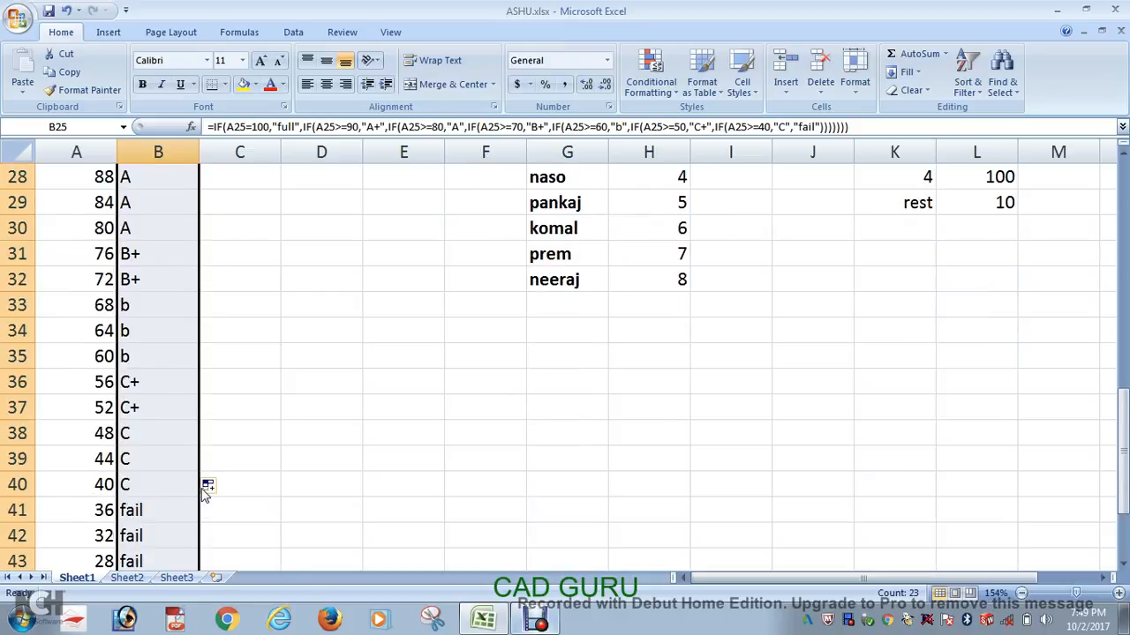
scroll(203, 495, down, 1)
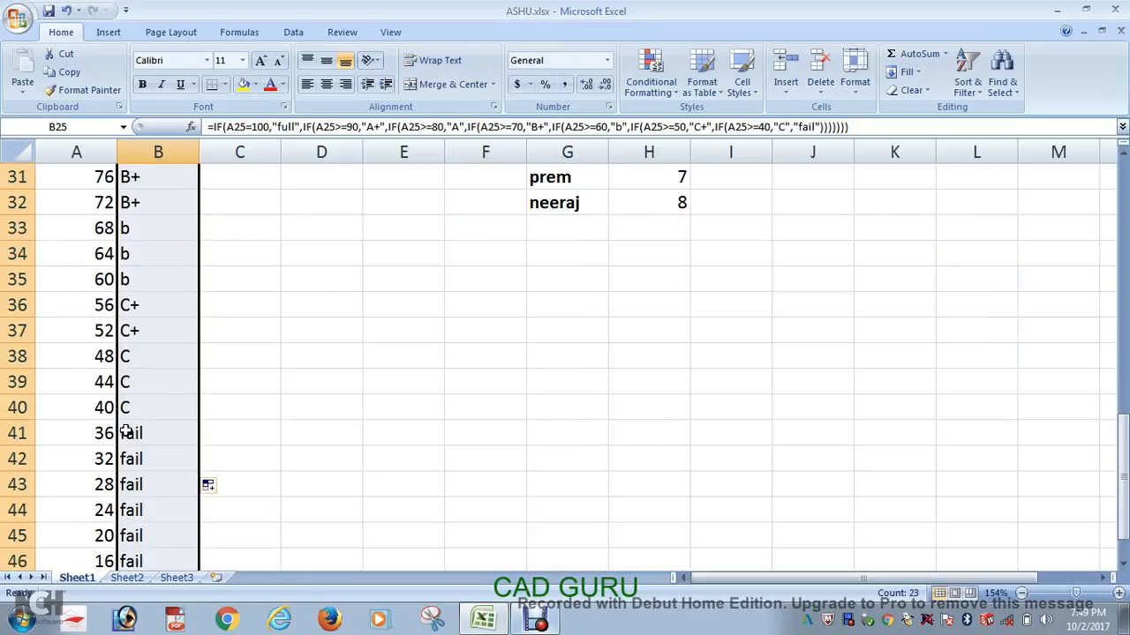
scroll(133, 505, up, 4)
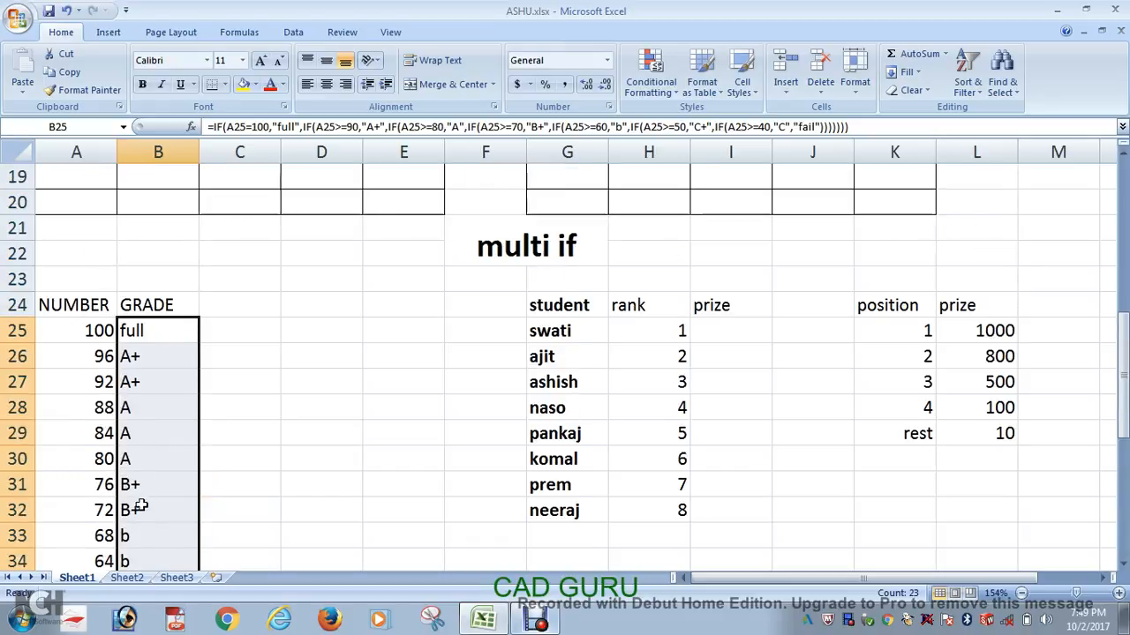
click(265, 411)
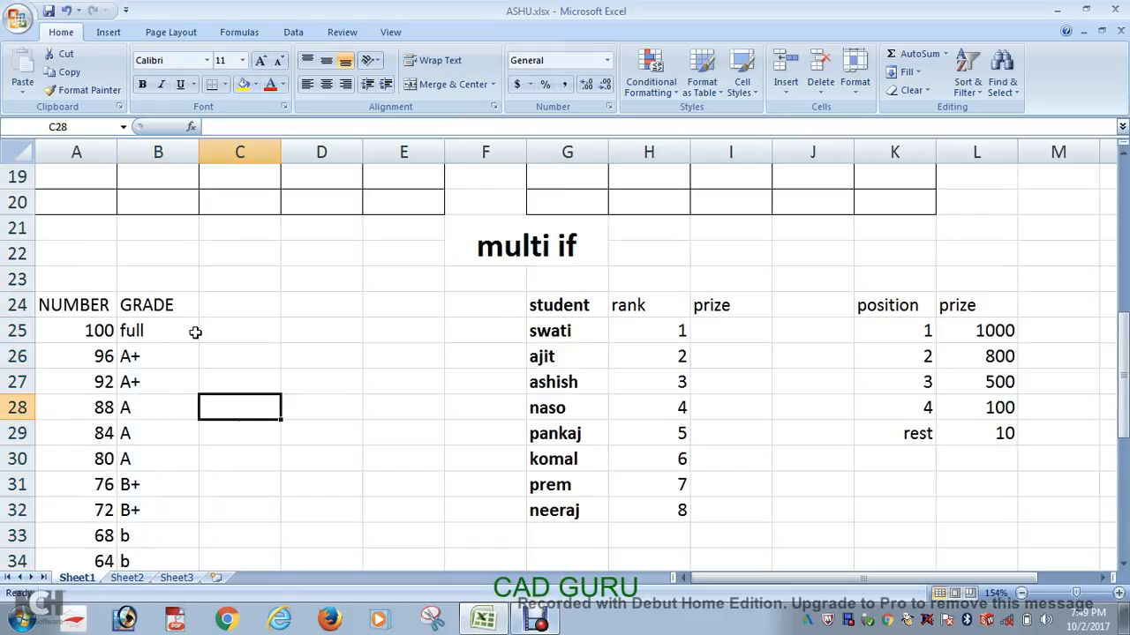
Step: Review the nested IF formula in B25, the student rank table, and the position and prize table
double_click(148, 331)
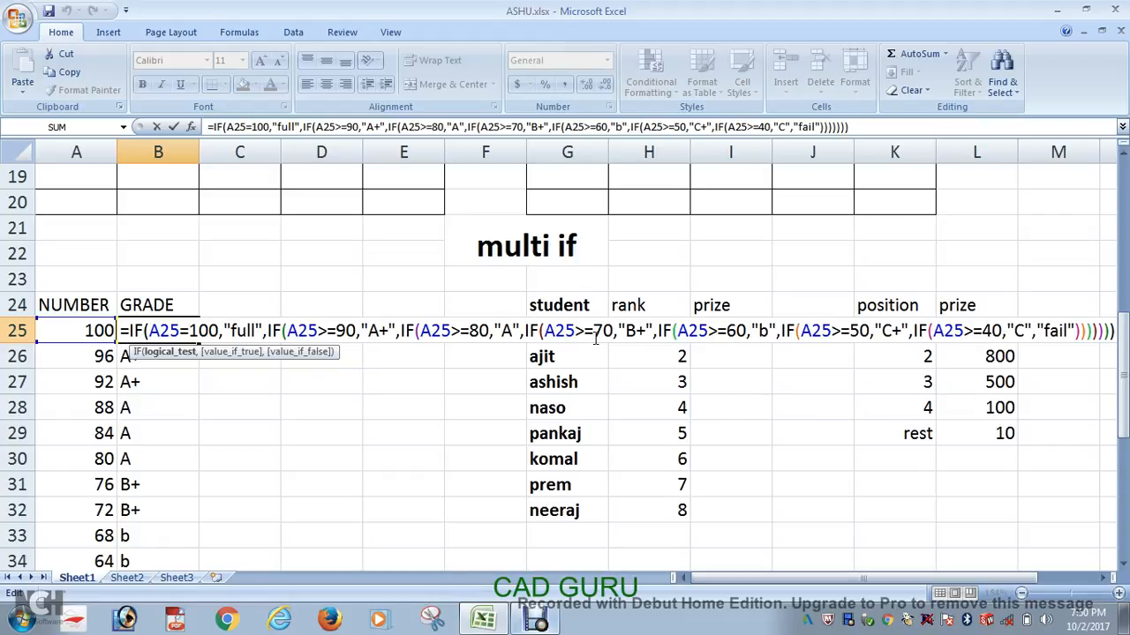
key(Return)
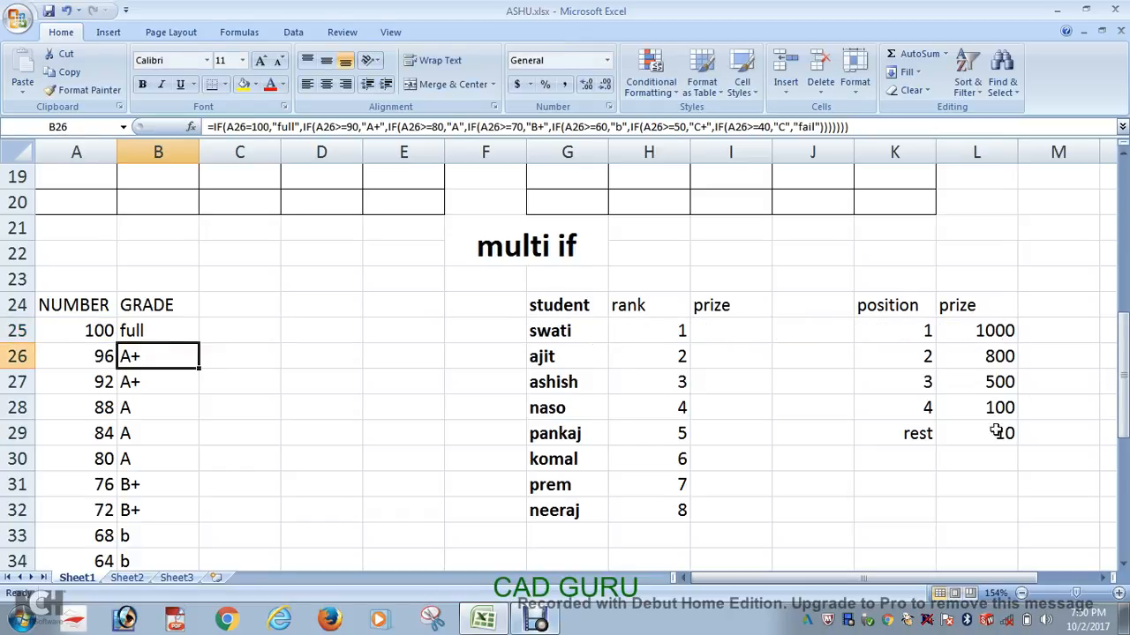
drag(1071, 327, 543, 451)
click(909, 502)
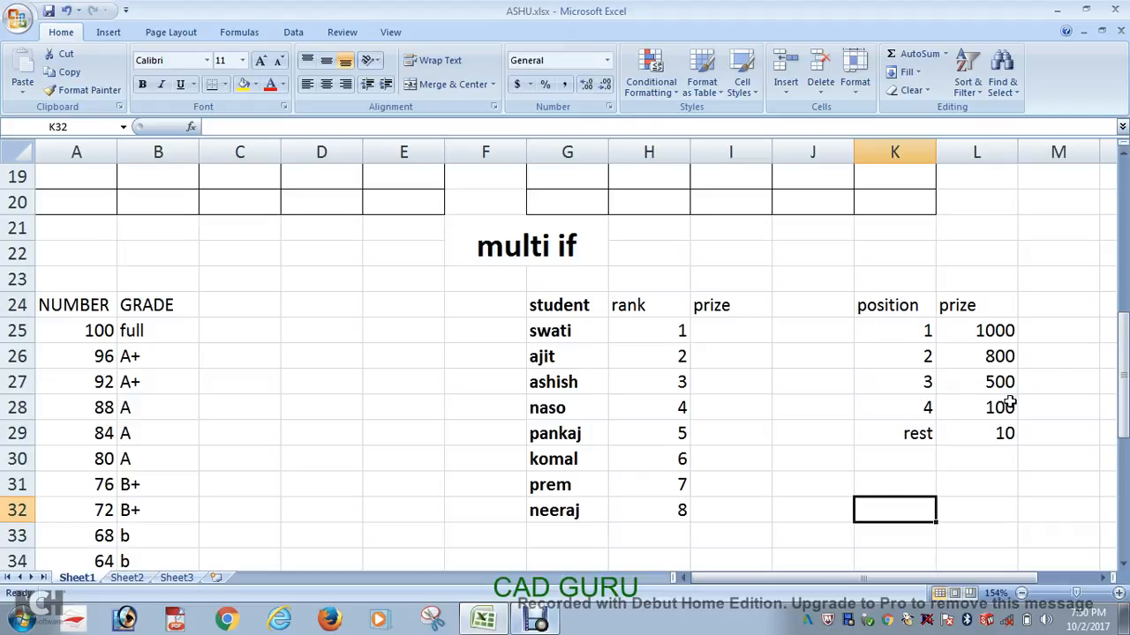
drag(1030, 302, 910, 301)
drag(916, 402, 921, 429)
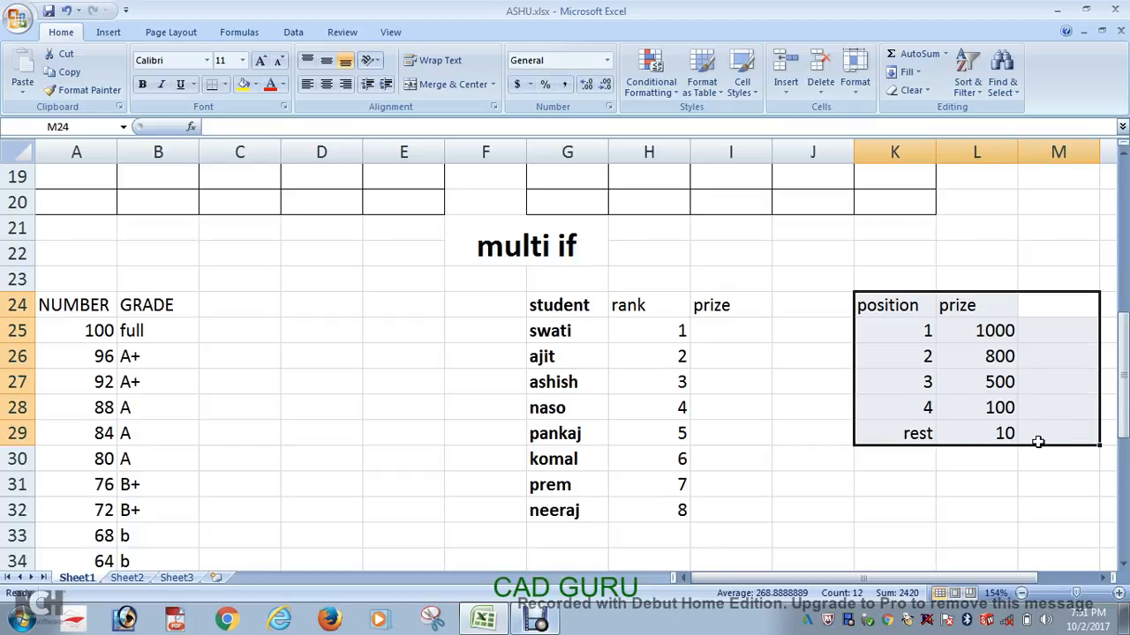
Step: Start the prize formula in I25 with an IF that returns 1000 when H25=1
click(757, 340)
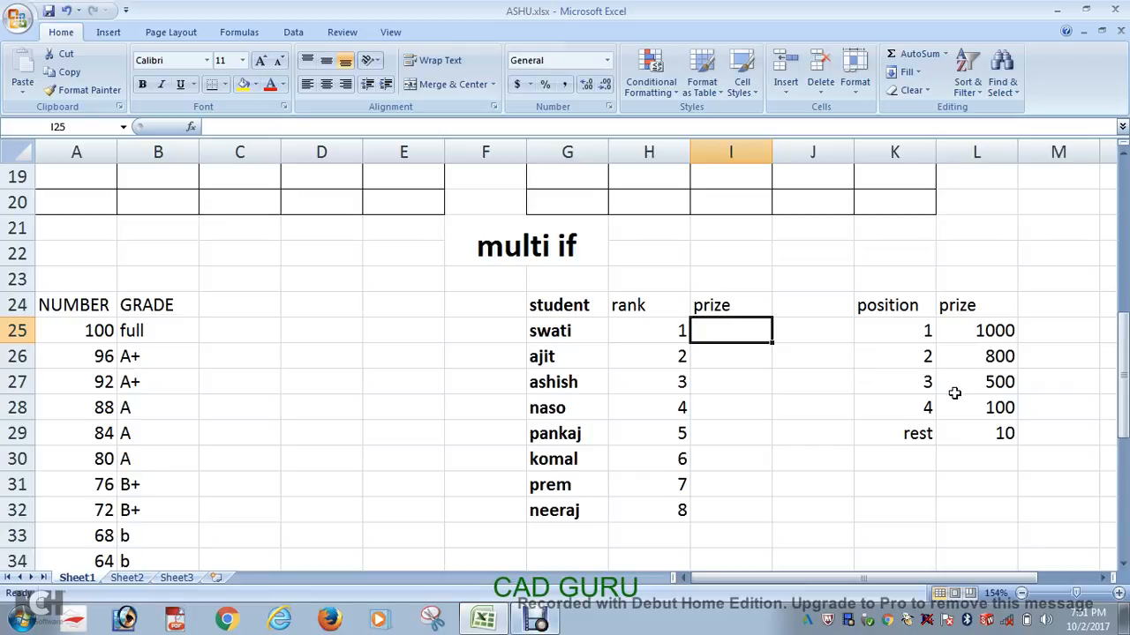
text(=)
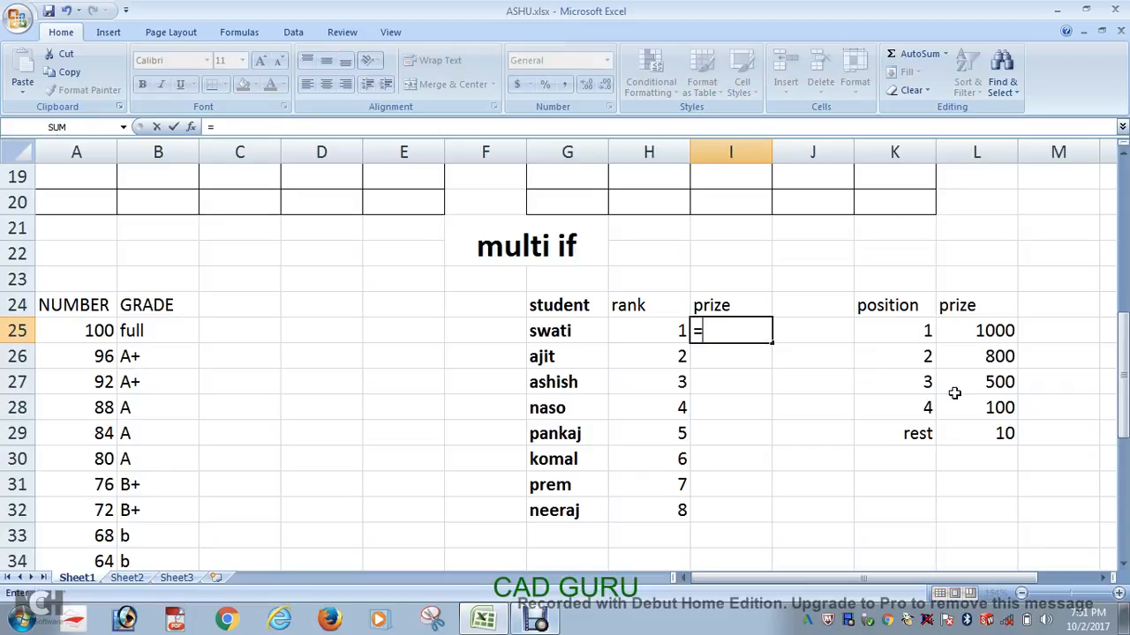
text(if()
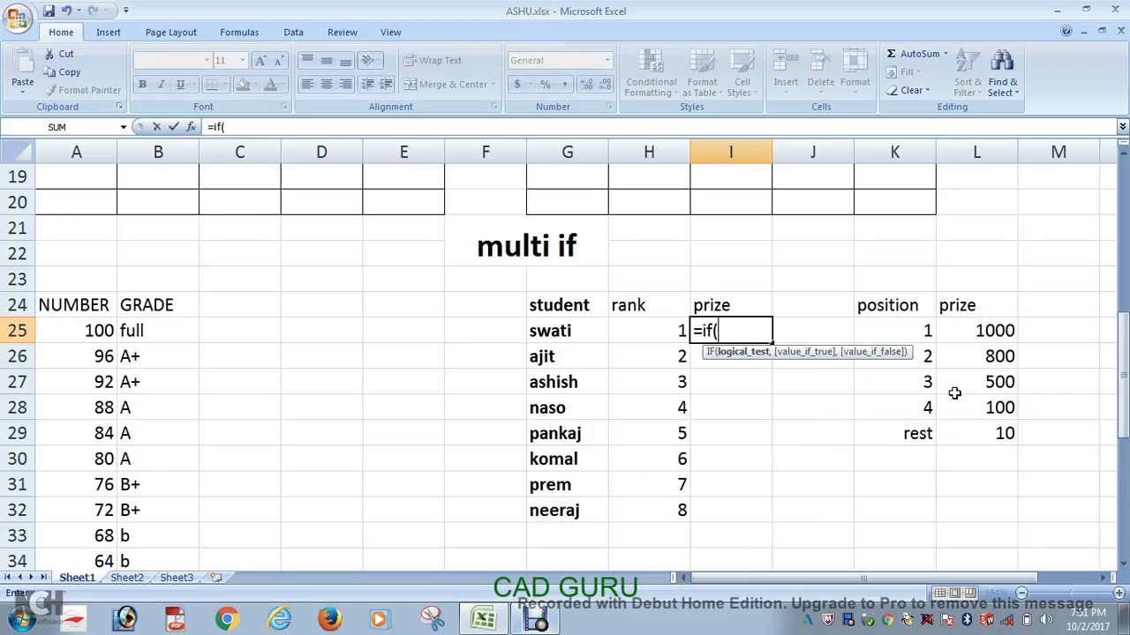
click(653, 338)
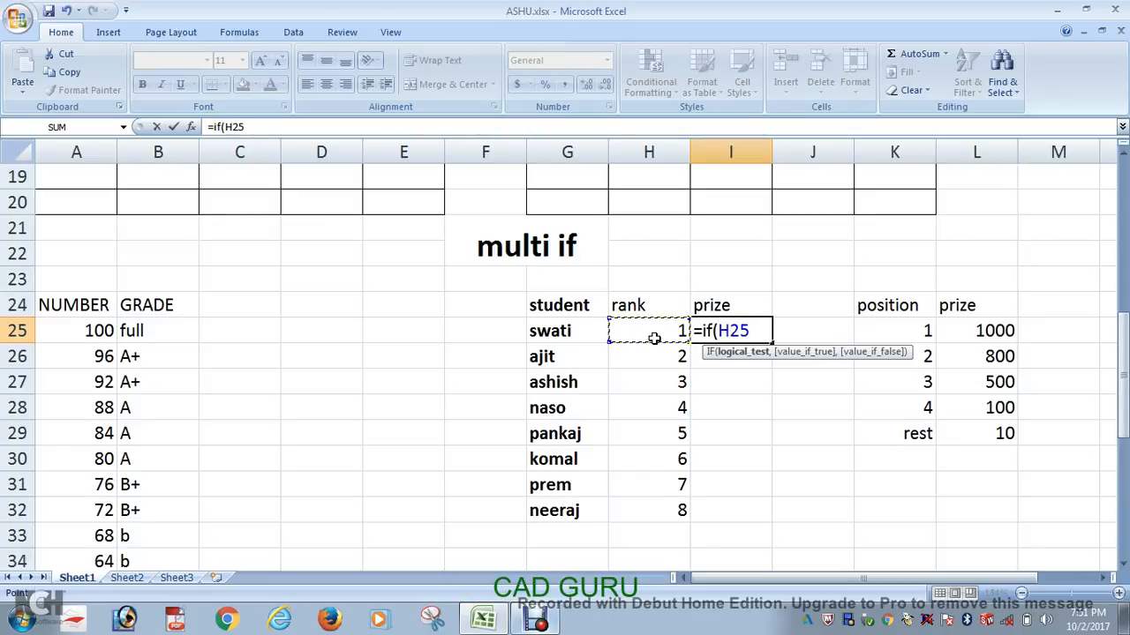
text(=1,)
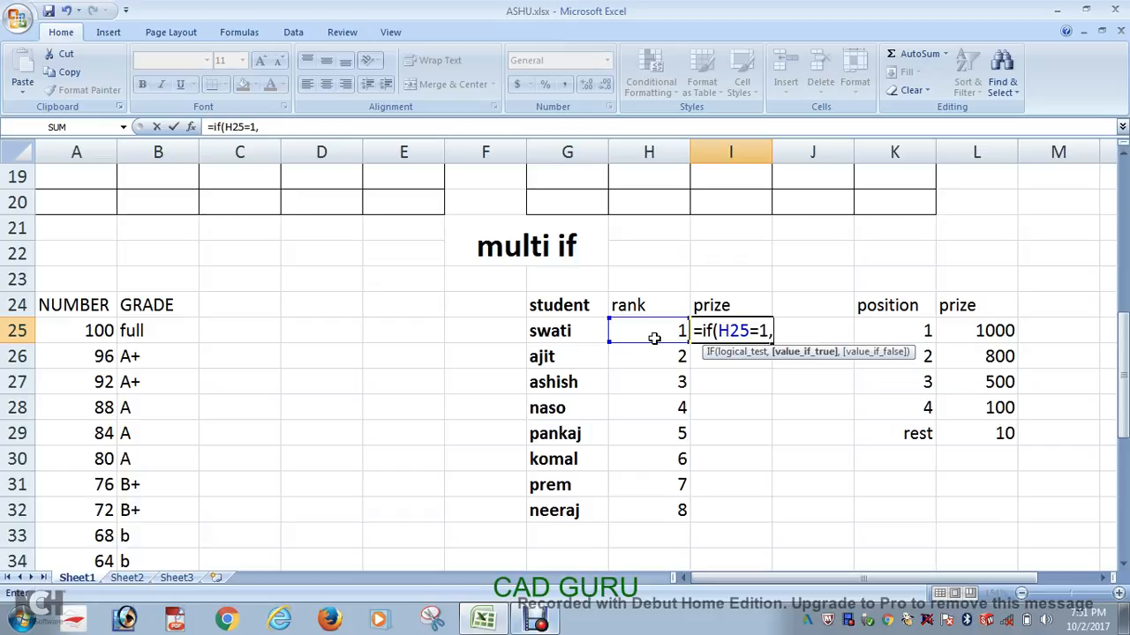
text(1000,)
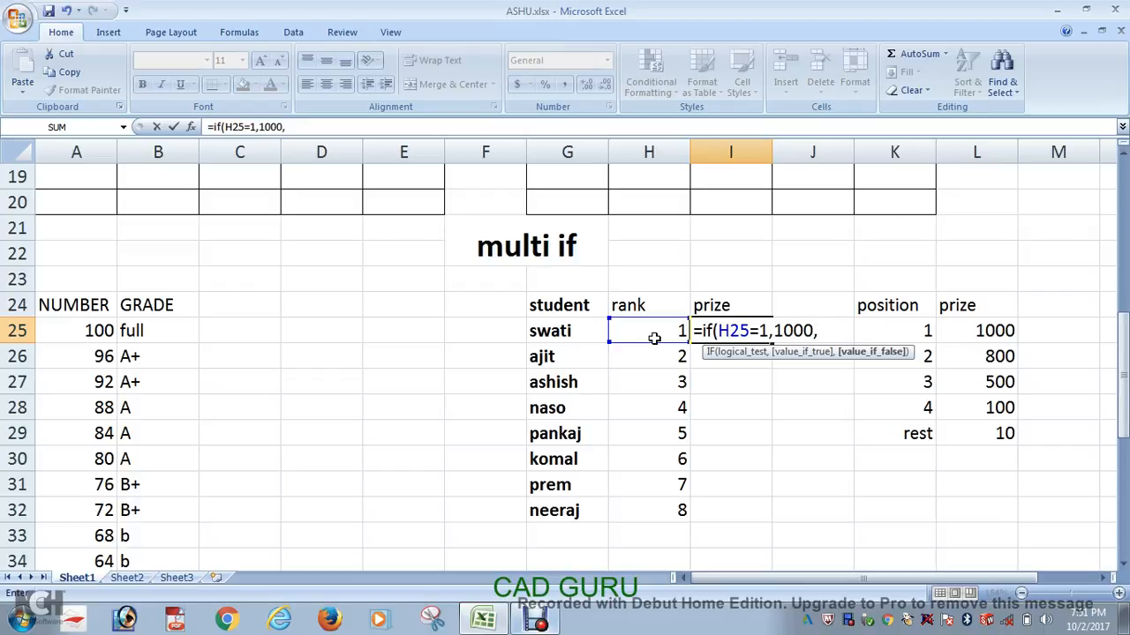
text(if)
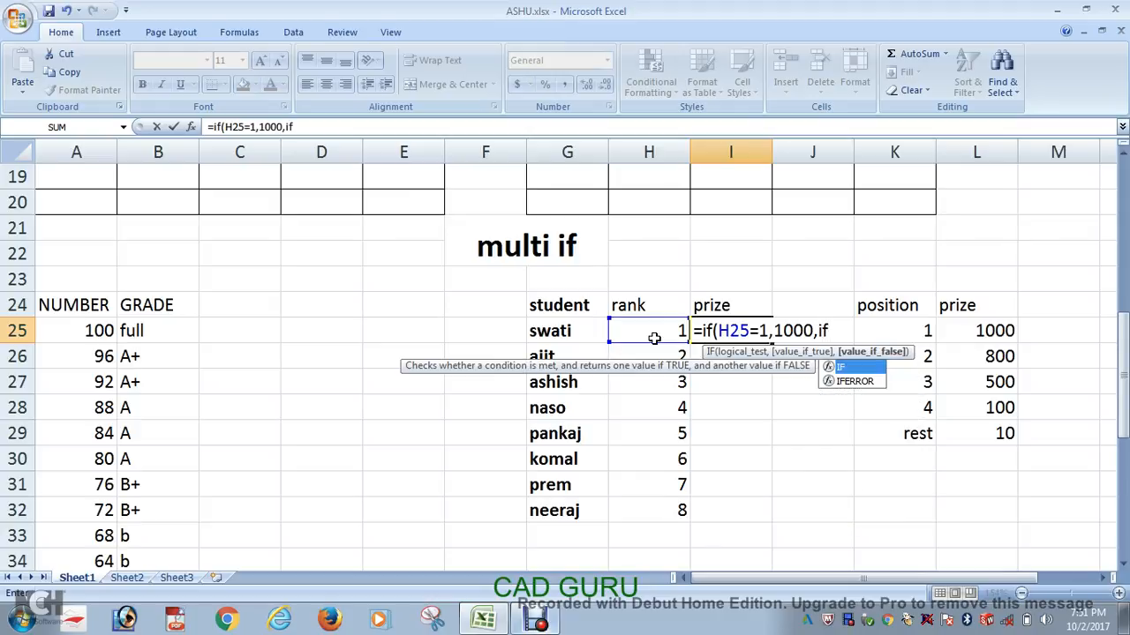
text(()
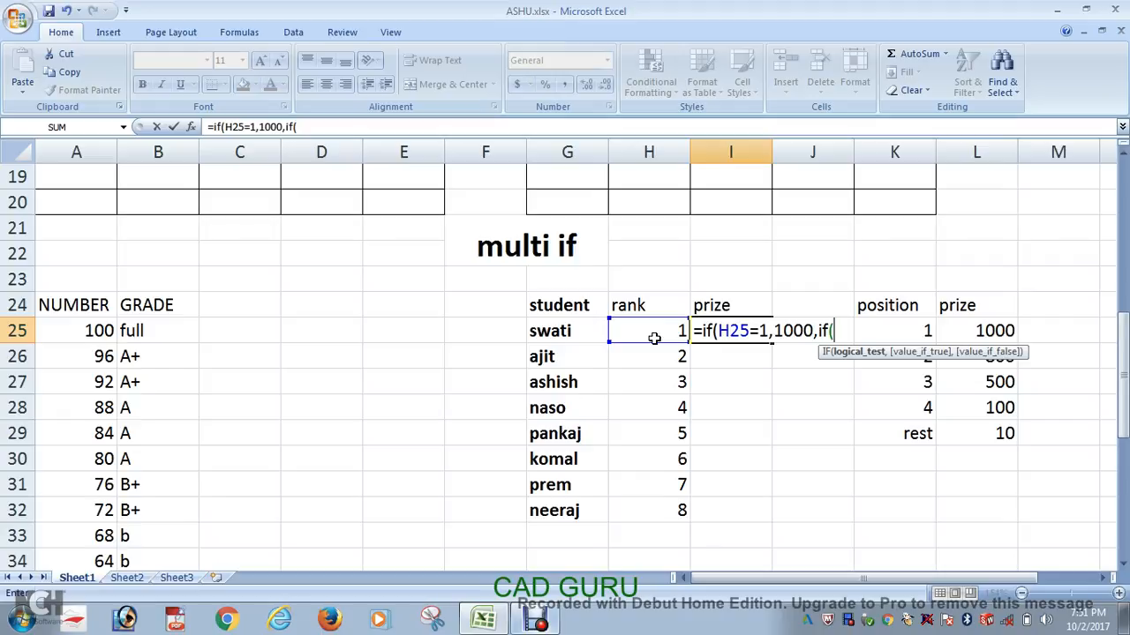
text(h25=2)
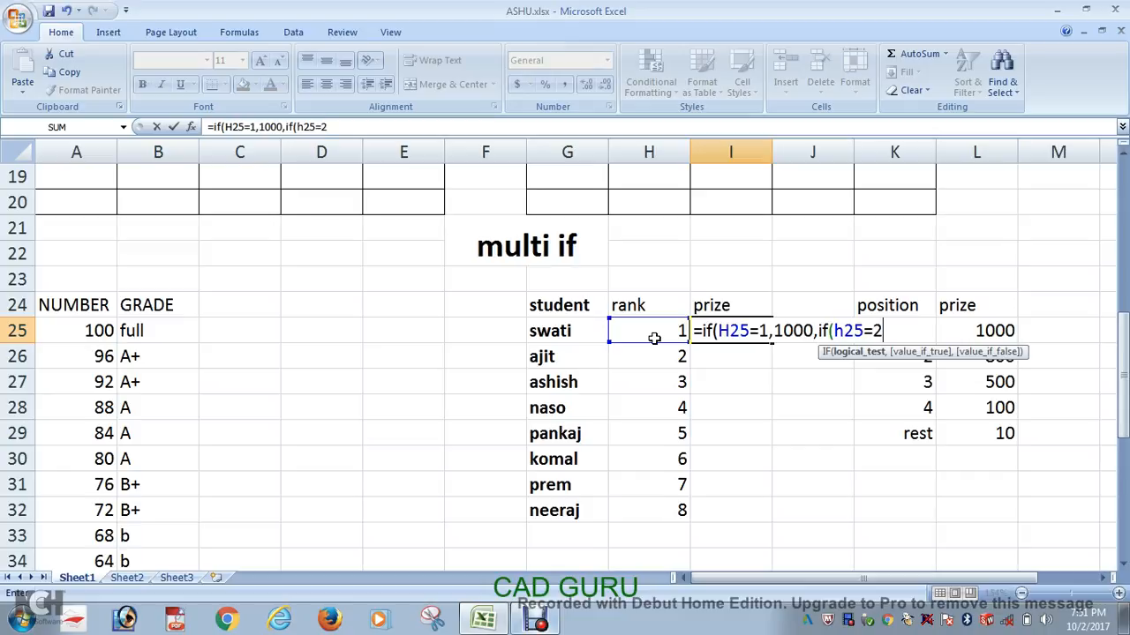
text(,)
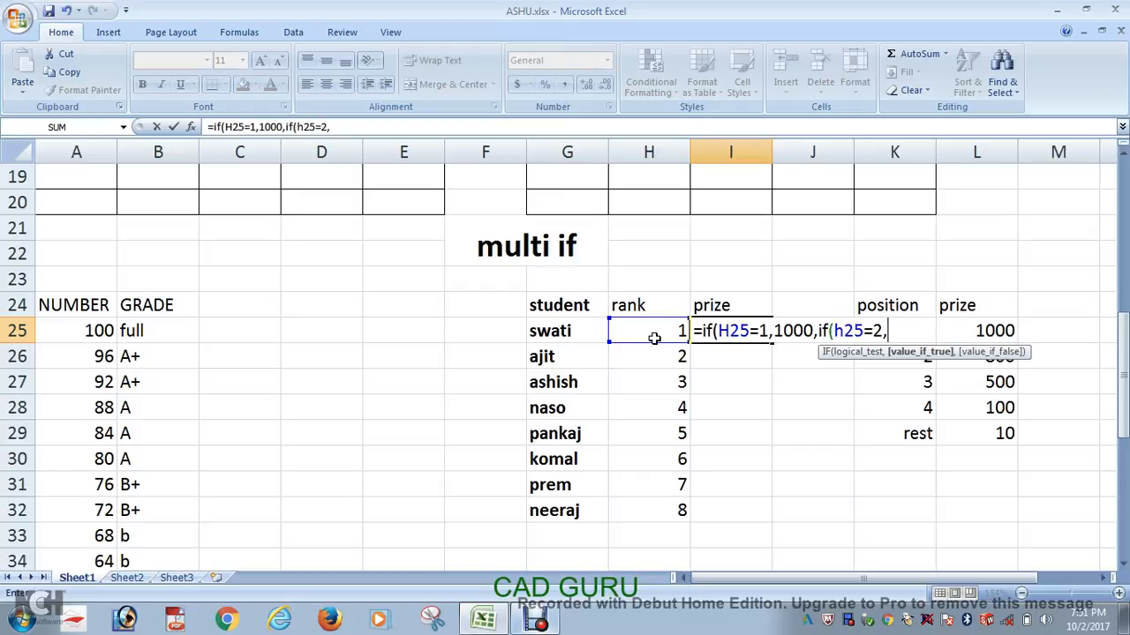
Step: Replace the value 1000 in the first IF of the I25 formula with a reference to L25
click(813, 332)
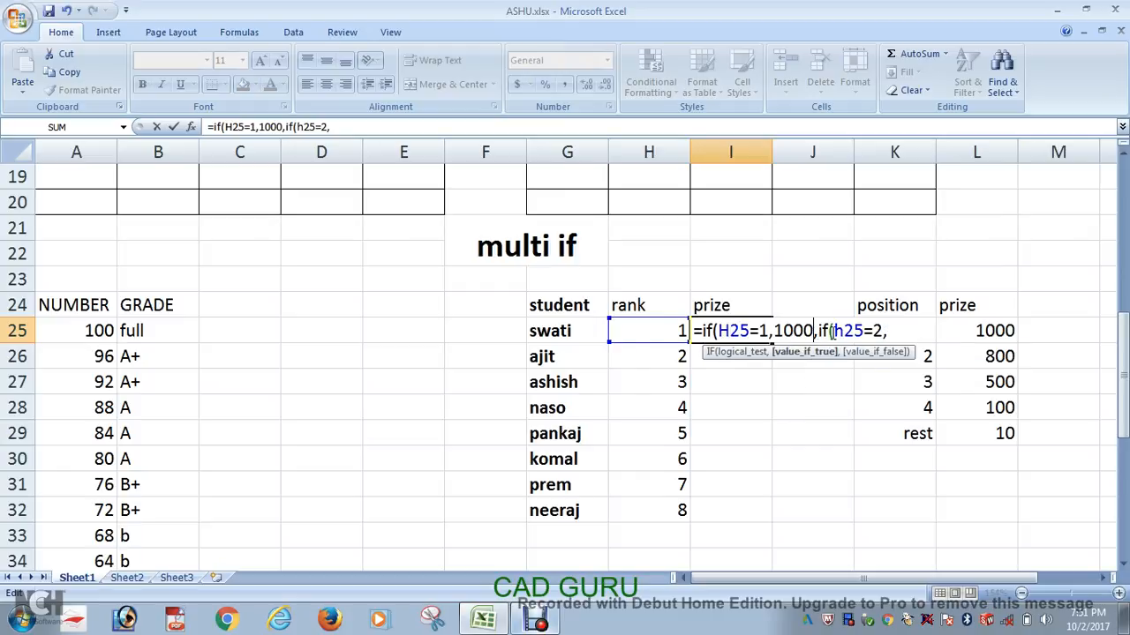
key(BackSpace)
key(BackSpace)
key(BackSpace)
key(BackSpace)
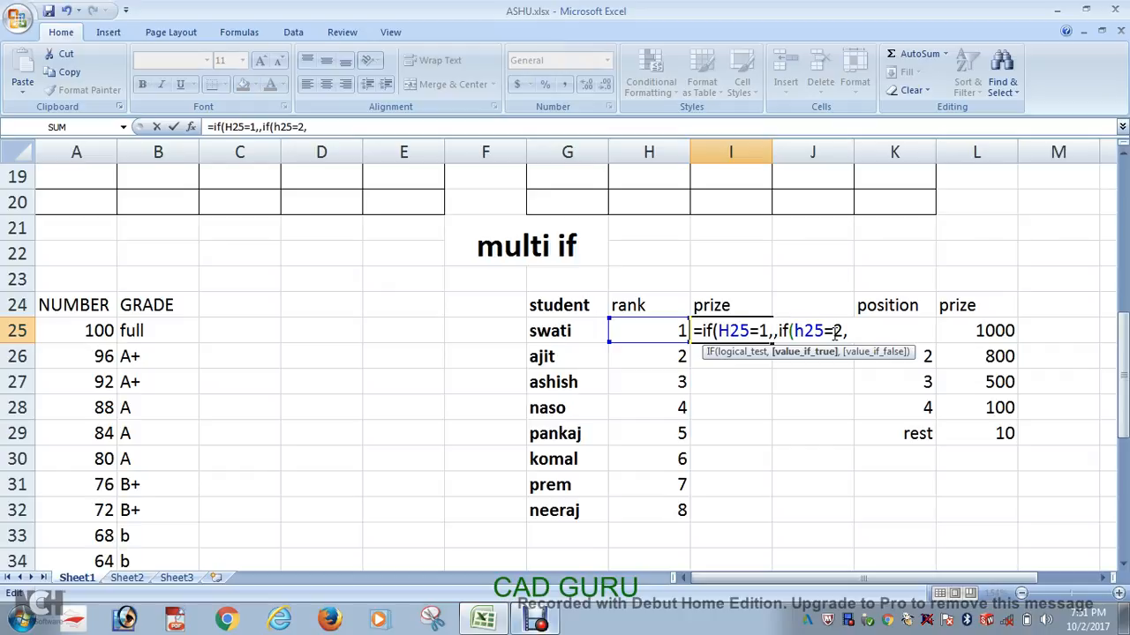
click(976, 330)
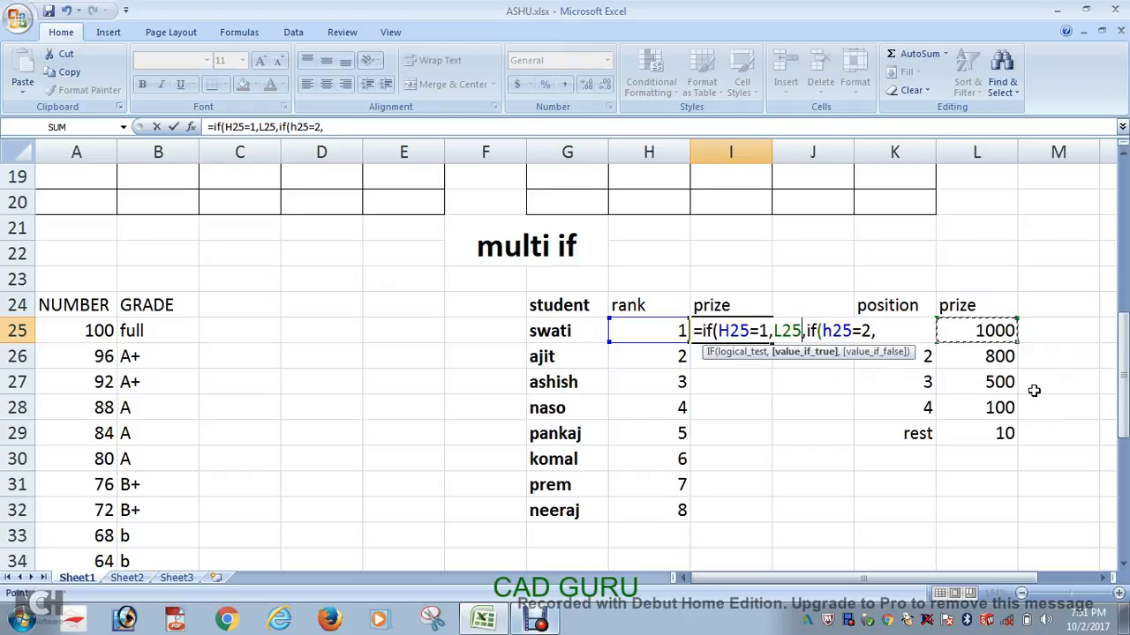
Step: Make the second IF of the I25 formula return L26 when its condition is true
click(894, 333)
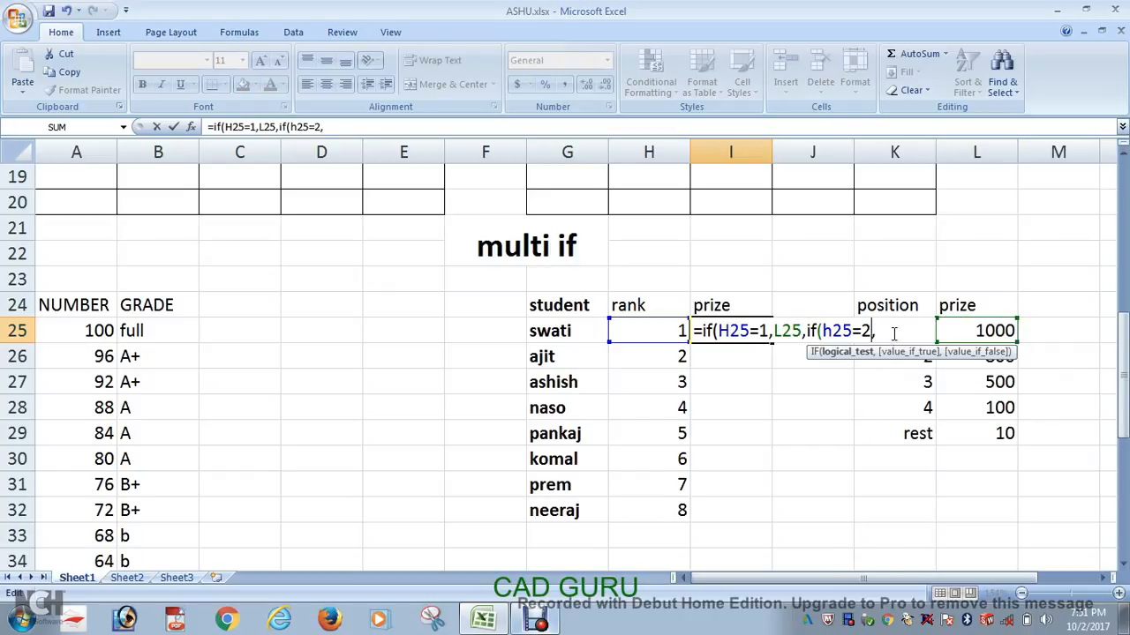
click(991, 367)
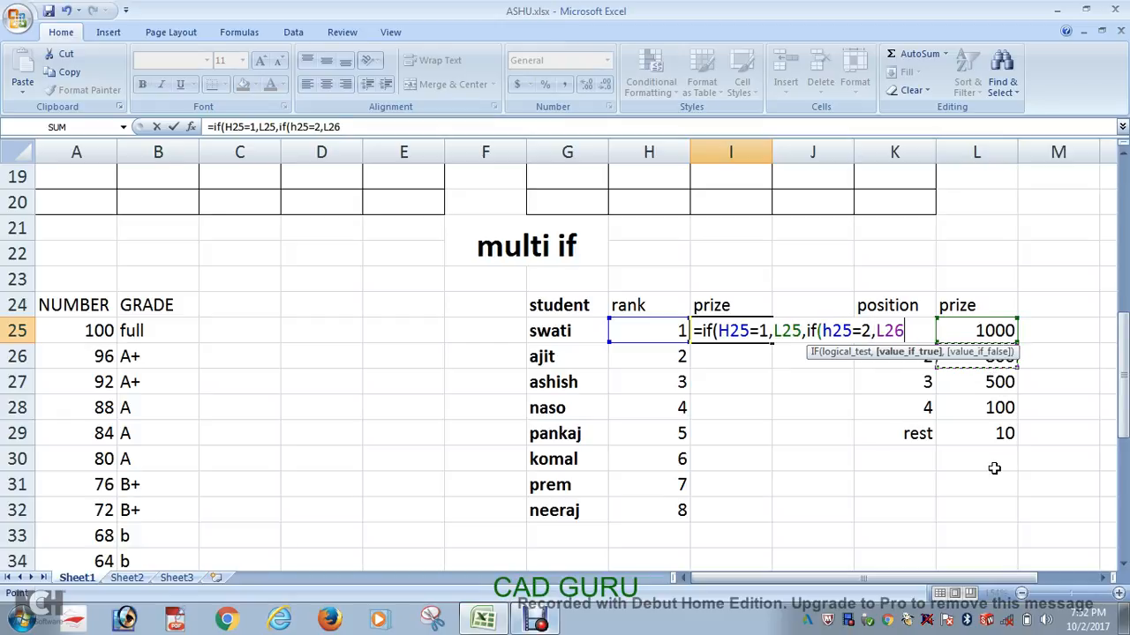
text(,)
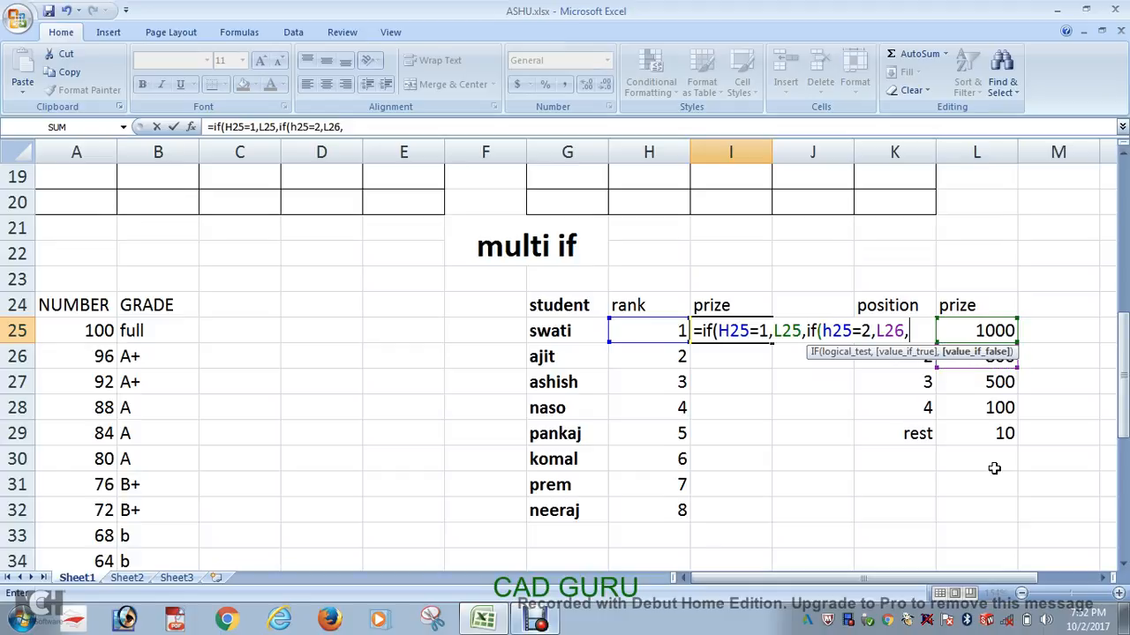
text(if)
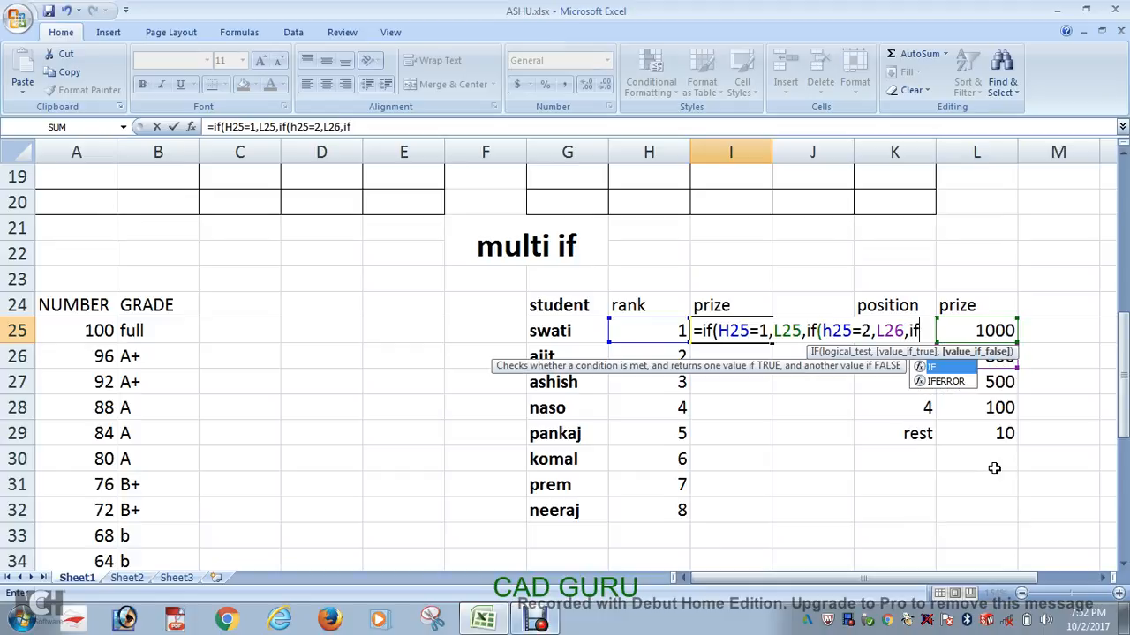
text(()
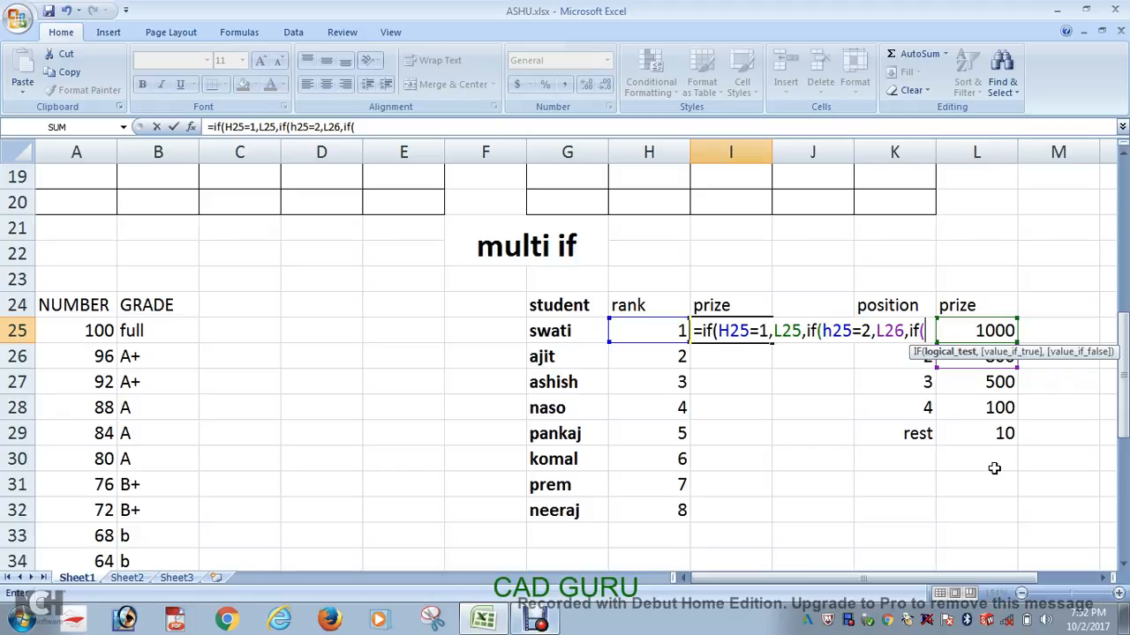
text(h2)
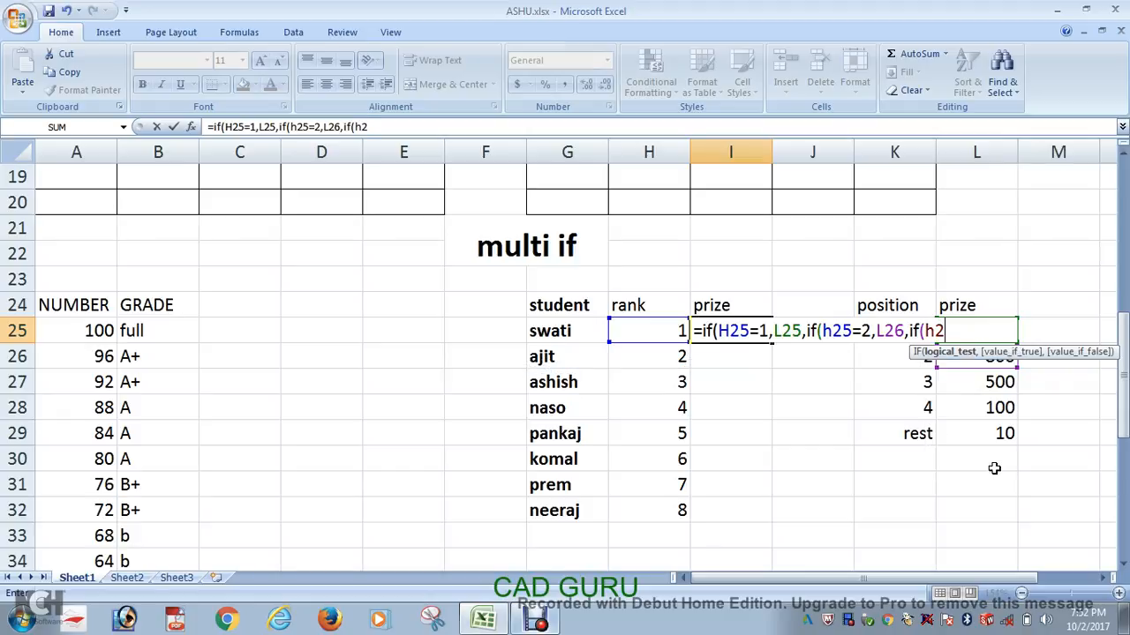
text(5=3,)
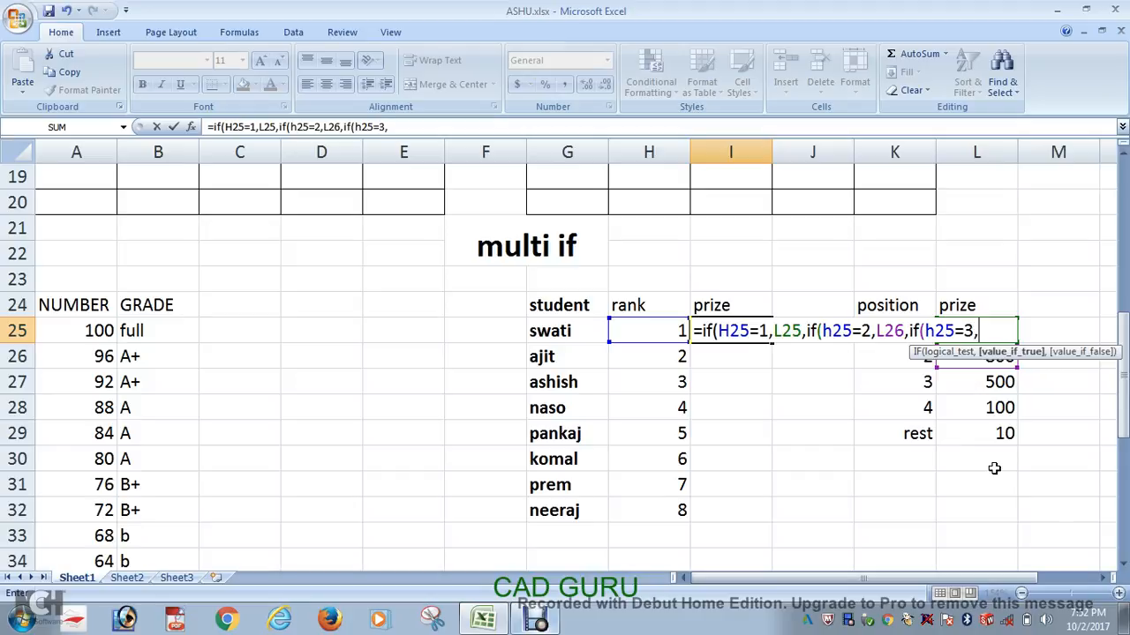
Step: Nest a third IF in the I25 formula that returns L27 when H25=3
click(1000, 381)
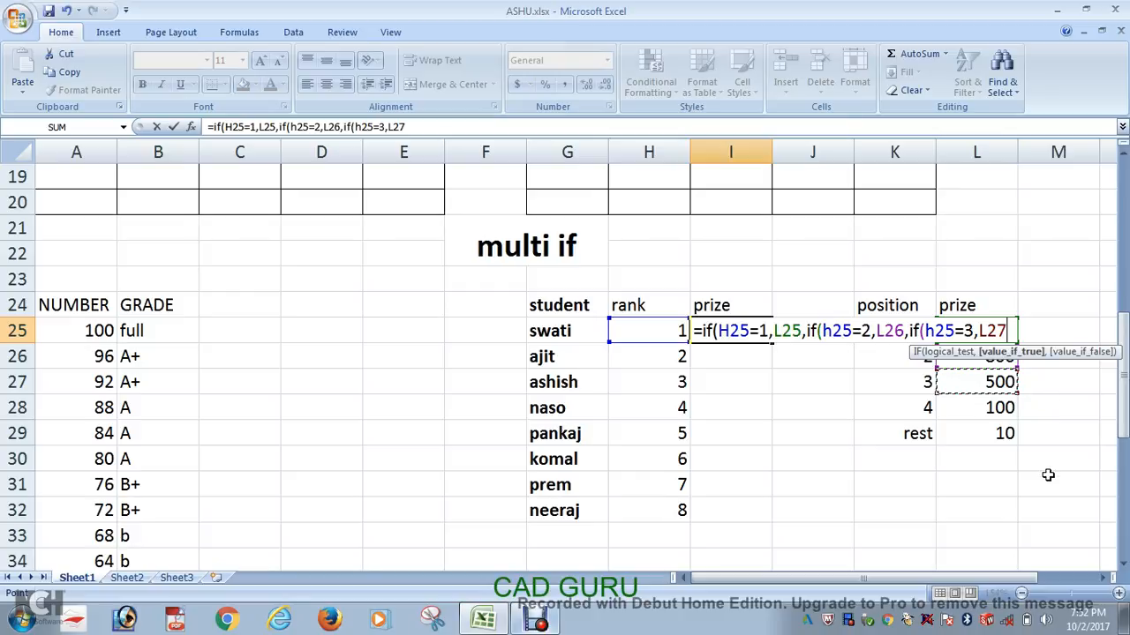
text(,)
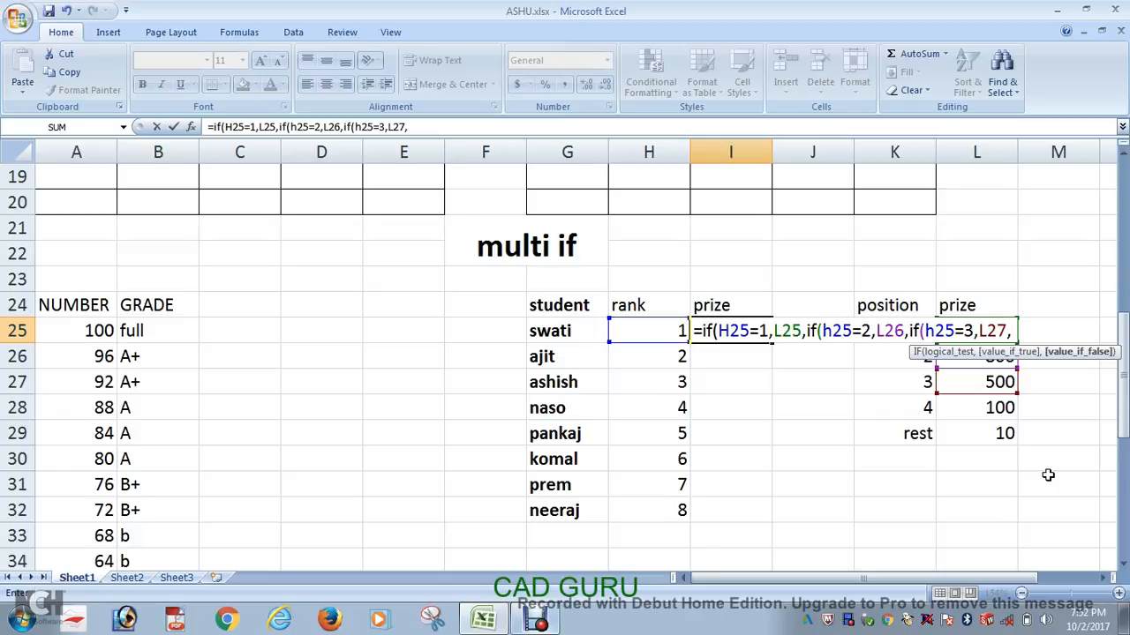
text(if)
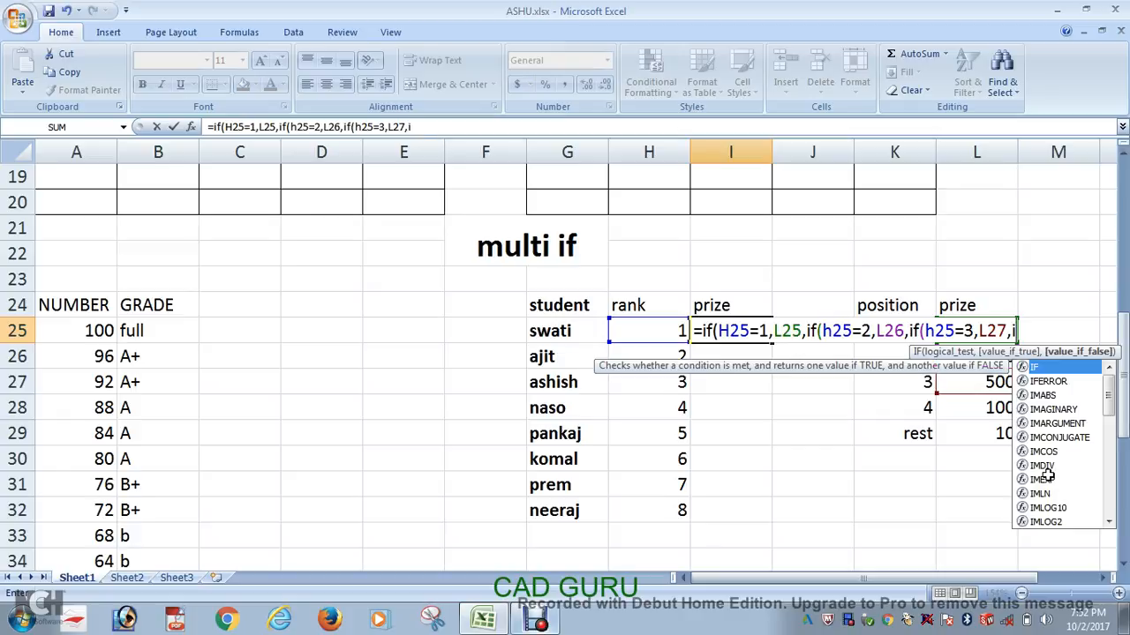
text(()
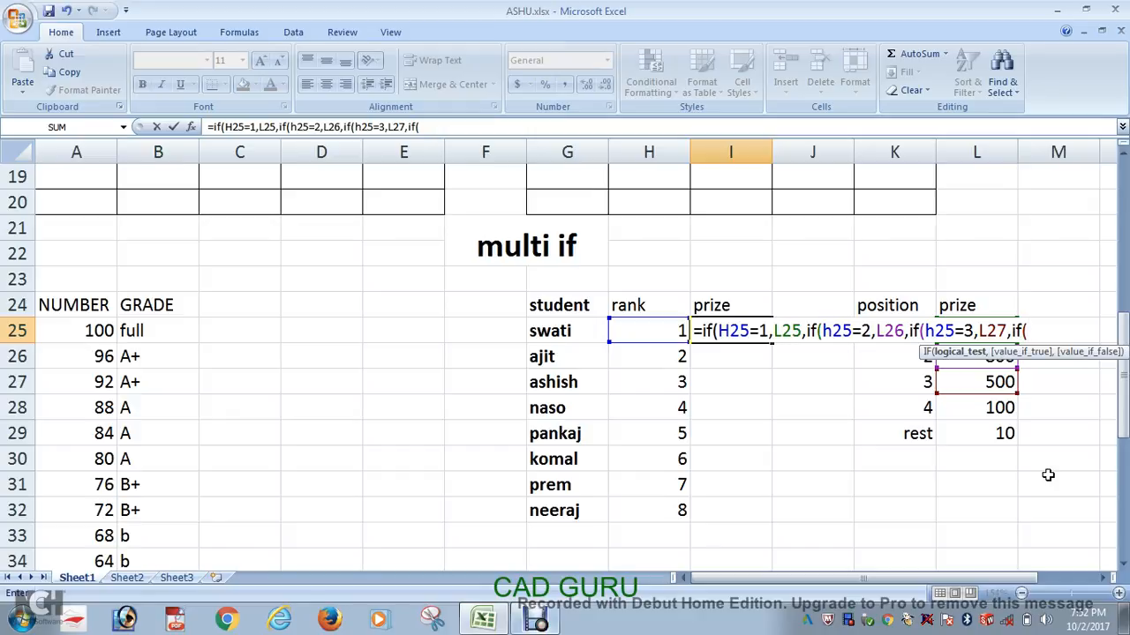
text(h25=4,)
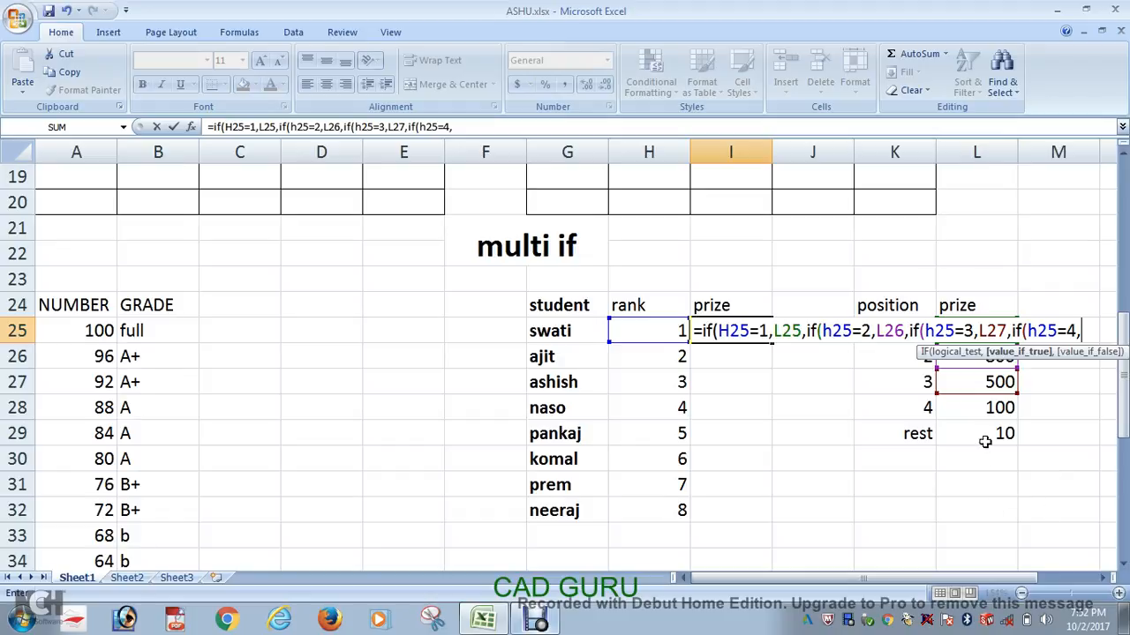
Step: Nest a fourth IF in the I25 formula that returns L28 when H25=4
click(989, 406)
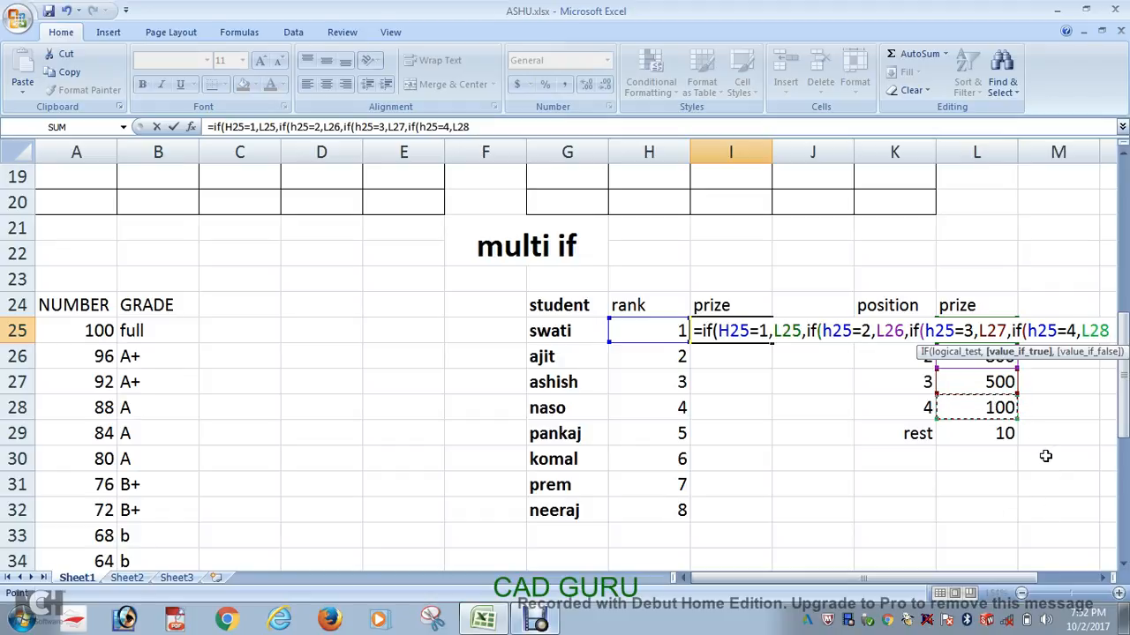
text(,)
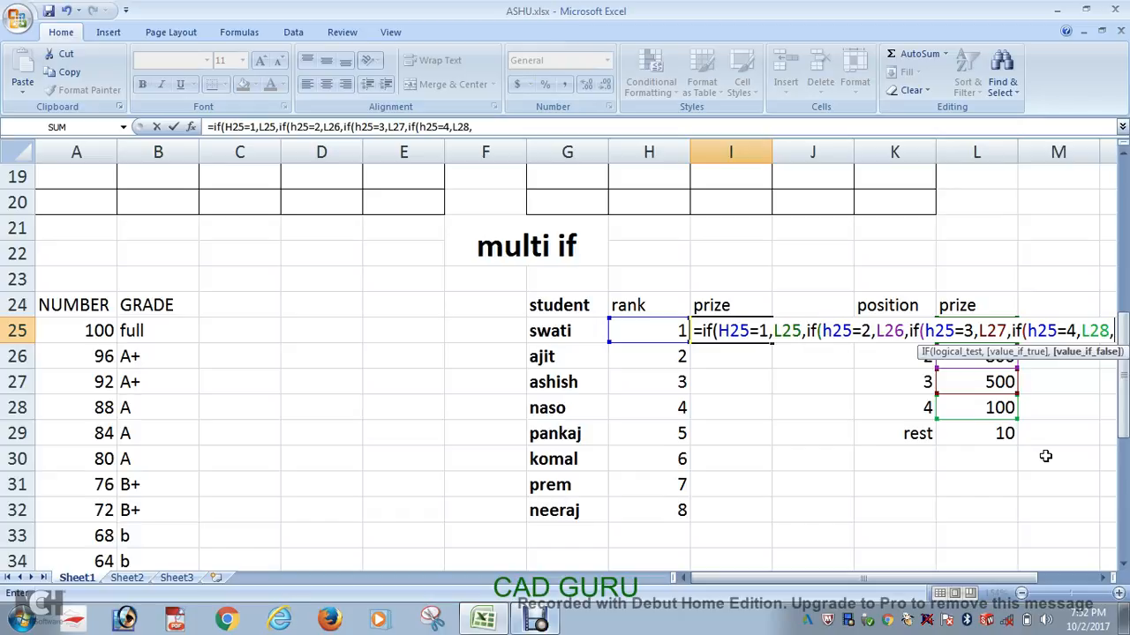
Step: Finish the I25 formula with L29 as the value for all other ranks and close the nested IFs
click(1003, 437)
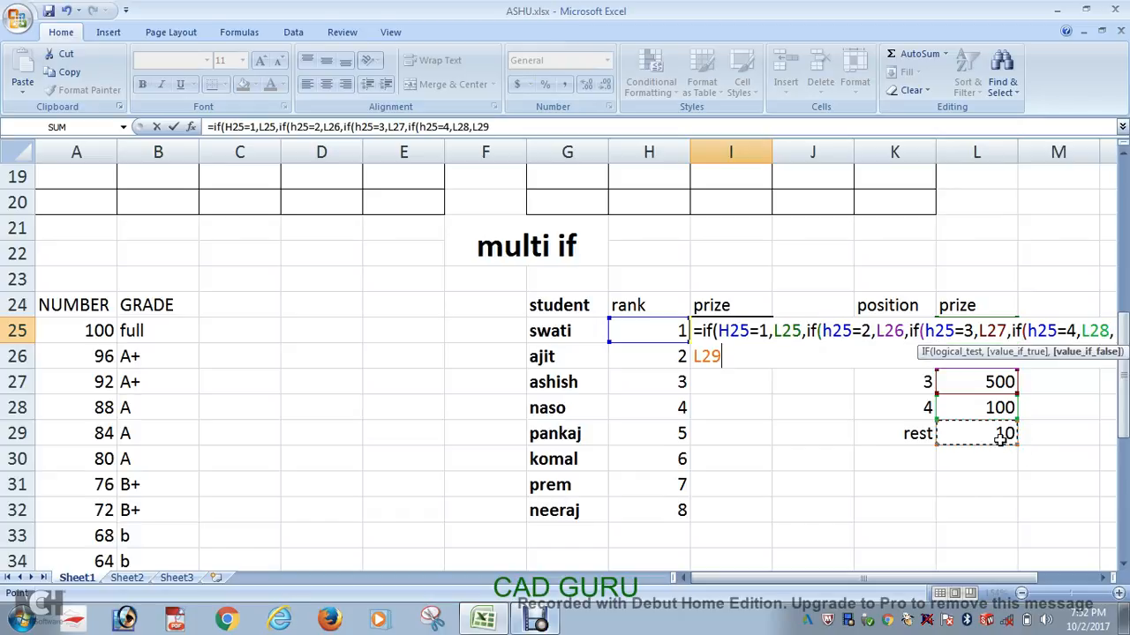
text())))
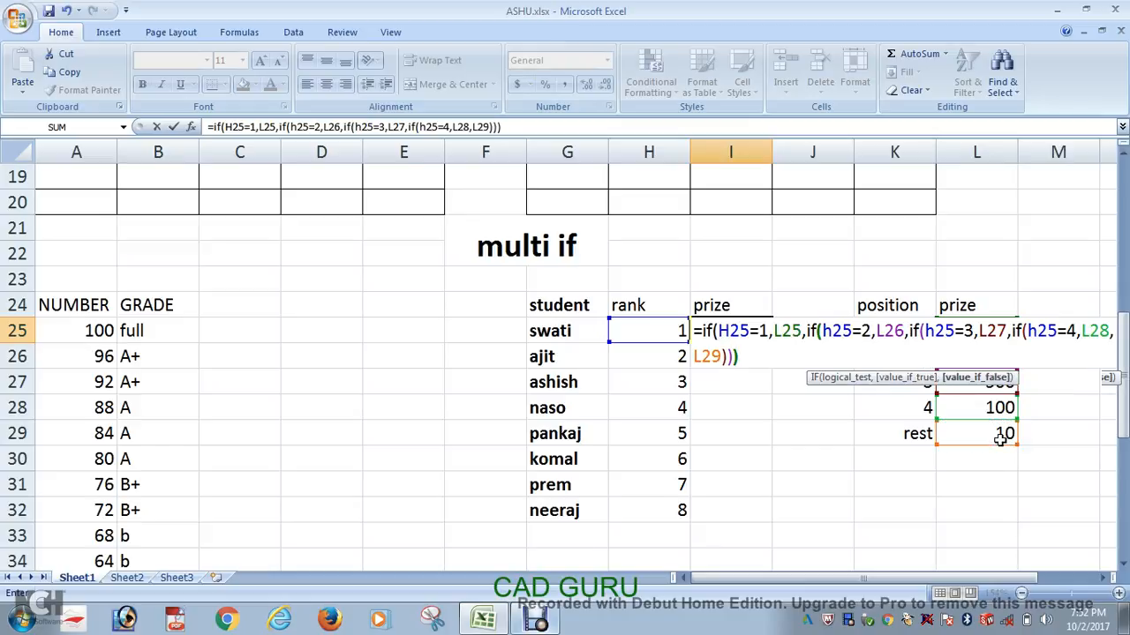
key(Return)
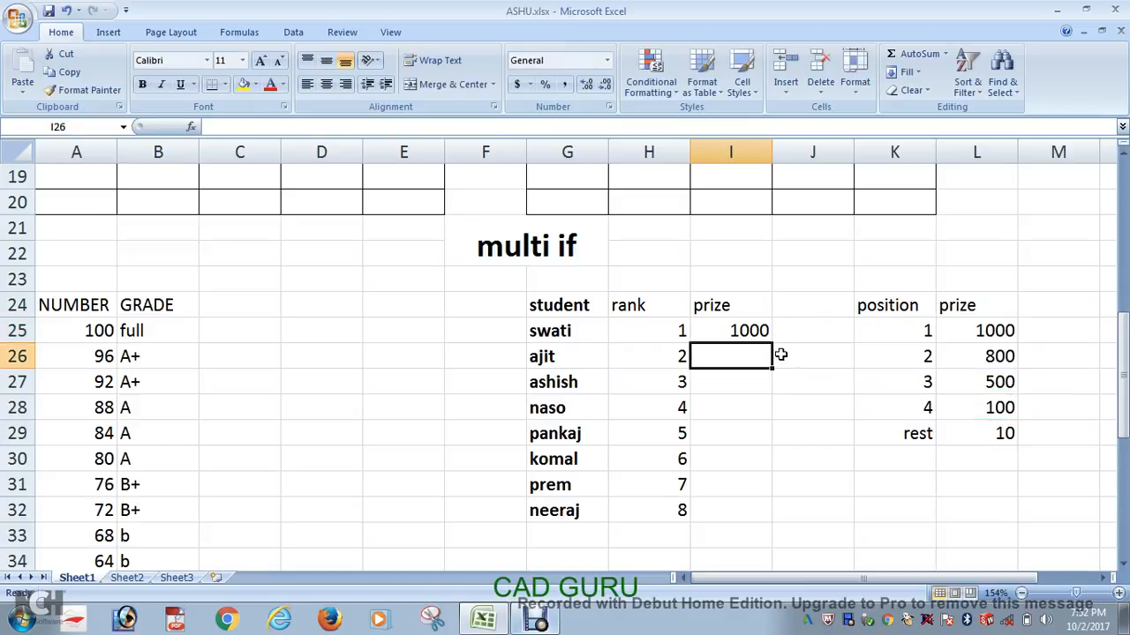
Step: Fill the I25 prize formula down the column to I32
click(743, 332)
click(774, 341)
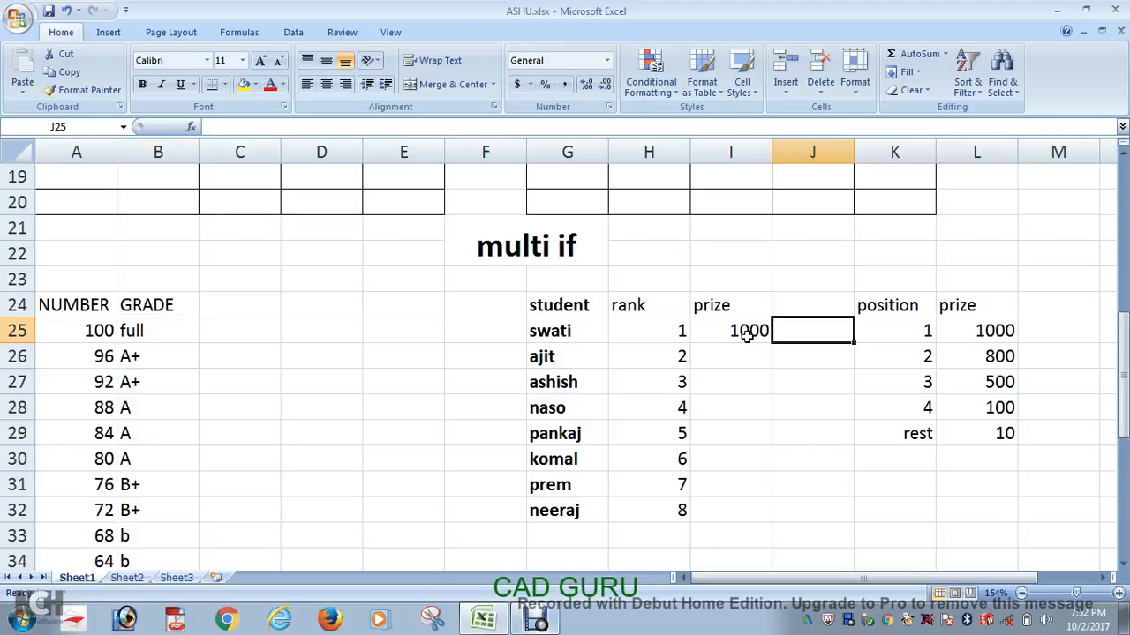
click(750, 331)
double_click(770, 344)
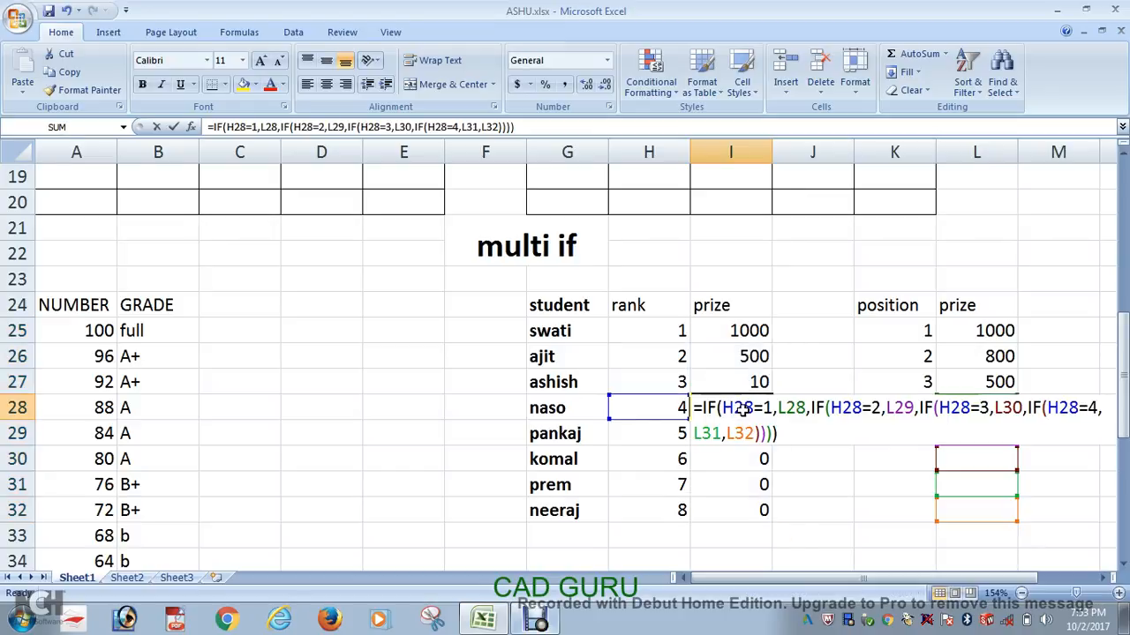
Step: Inspect the prize formulas in I28, I25, I31 and I27 to check which cells each one references
double_click(744, 408)
key(Return)
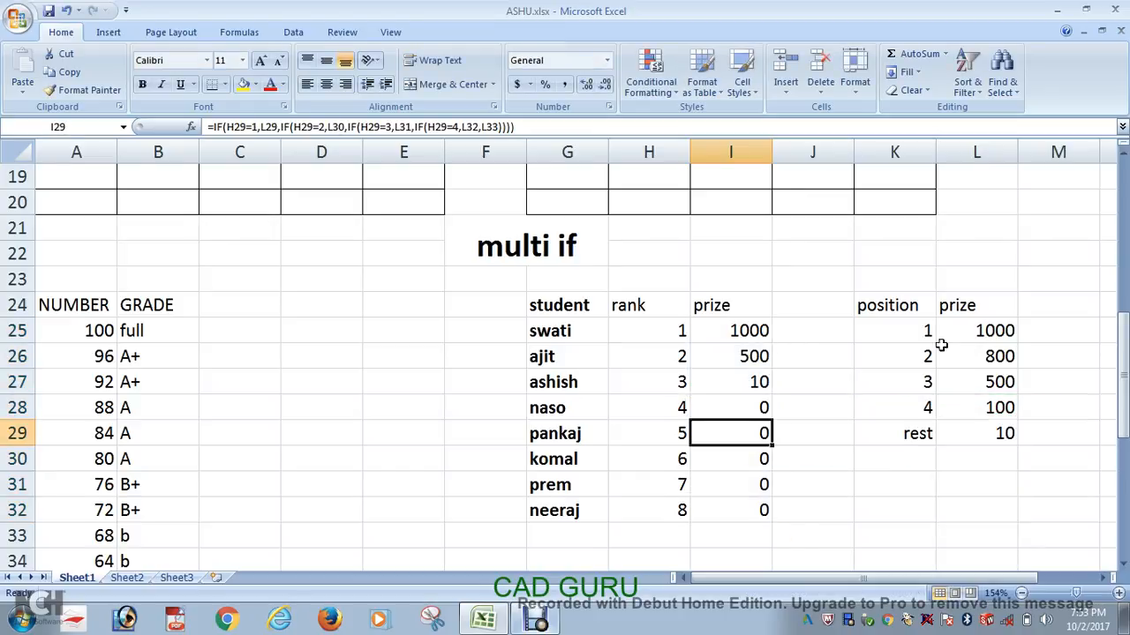
double_click(758, 332)
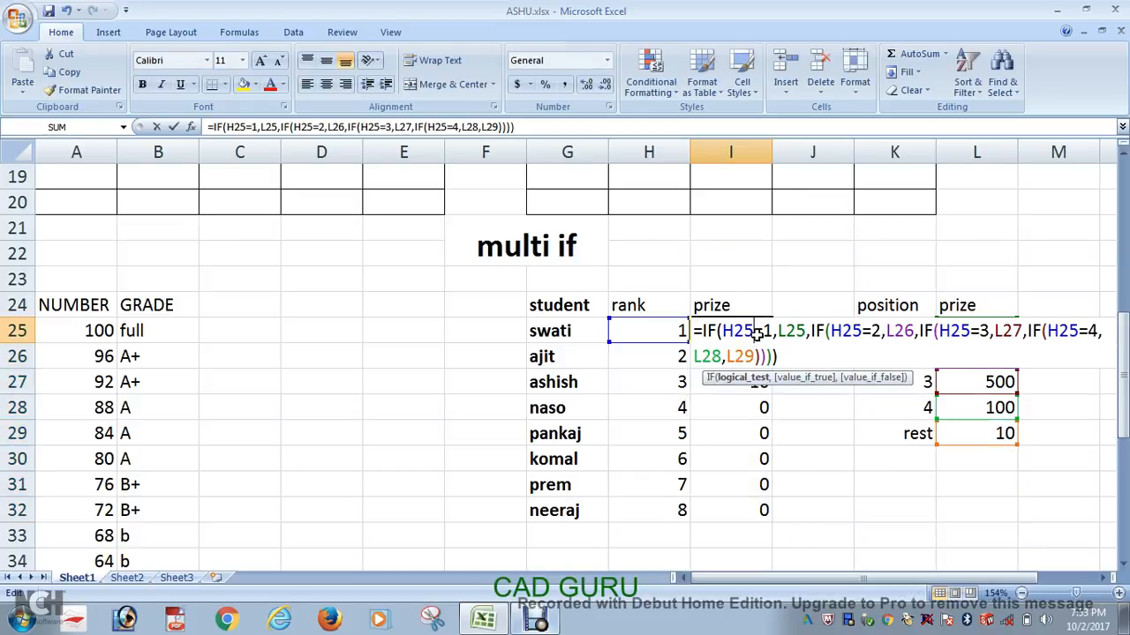
key(Return)
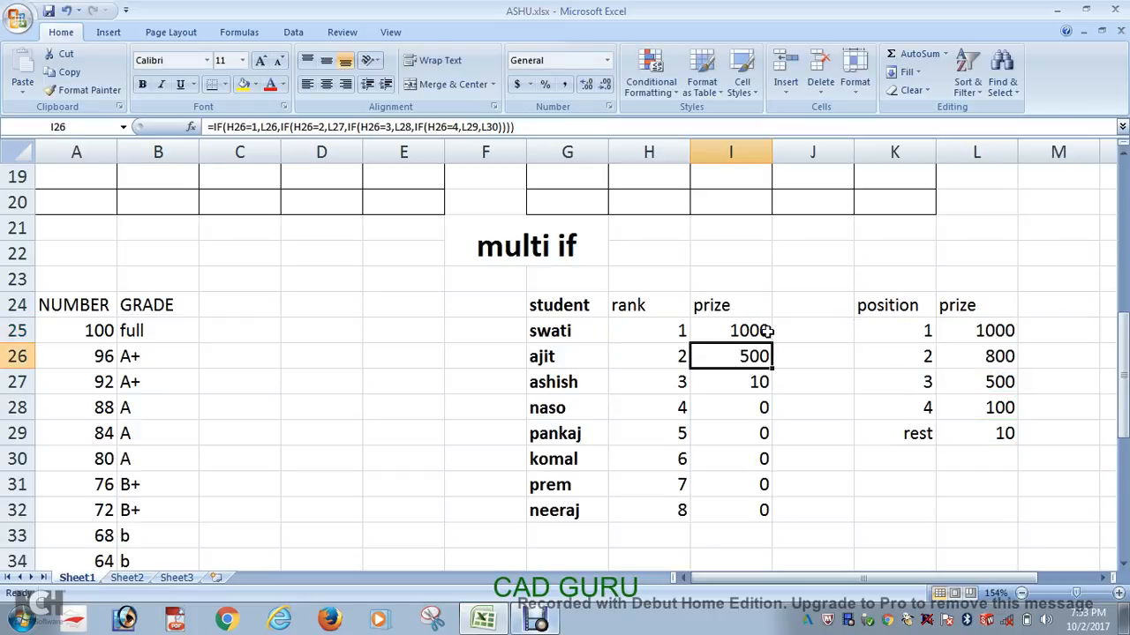
double_click(747, 331)
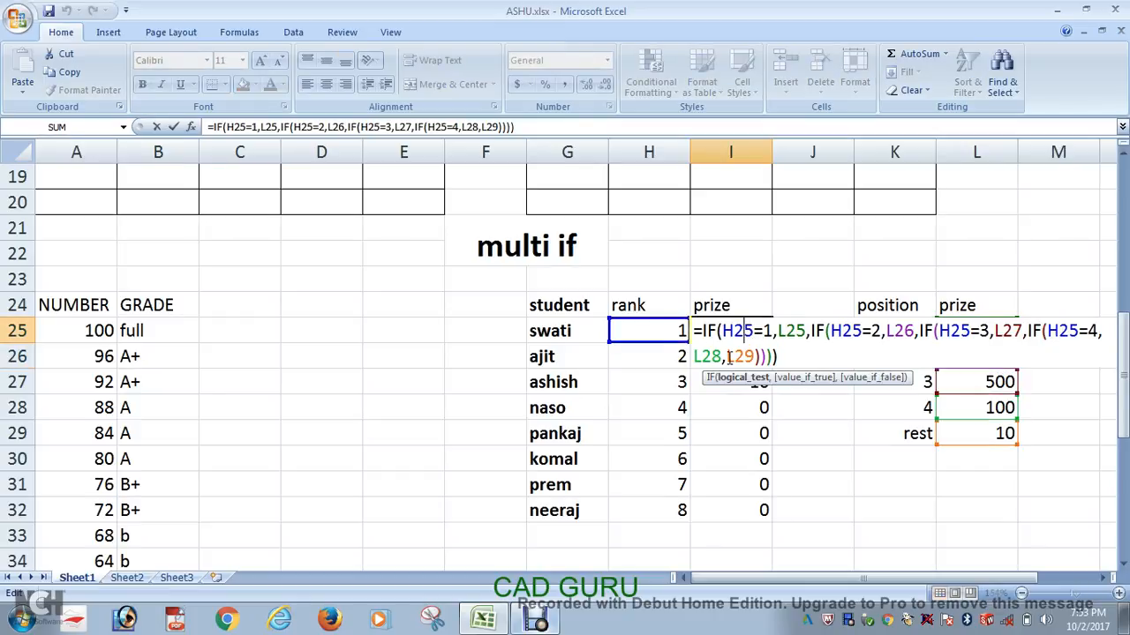
key(Return)
click(755, 485)
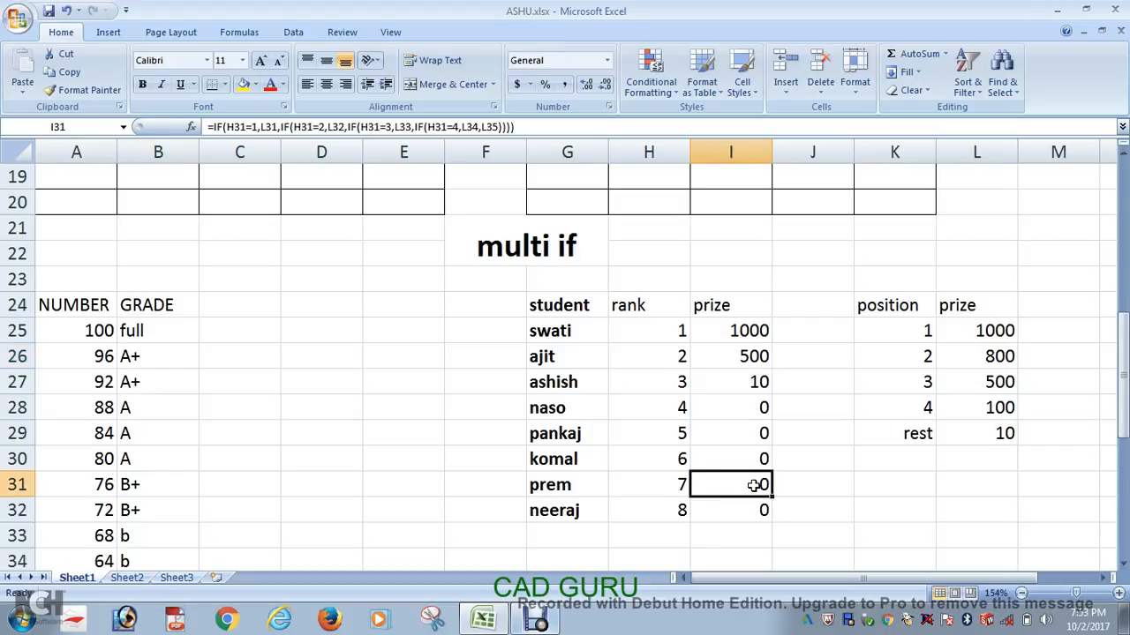
double_click(755, 485)
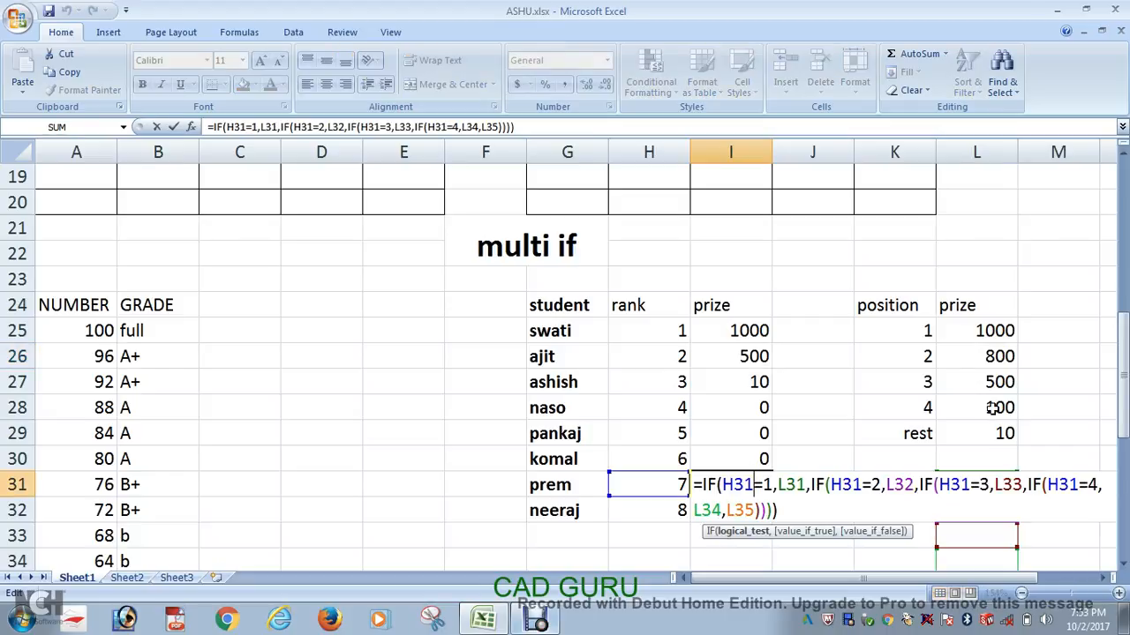
key(Return)
double_click(746, 394)
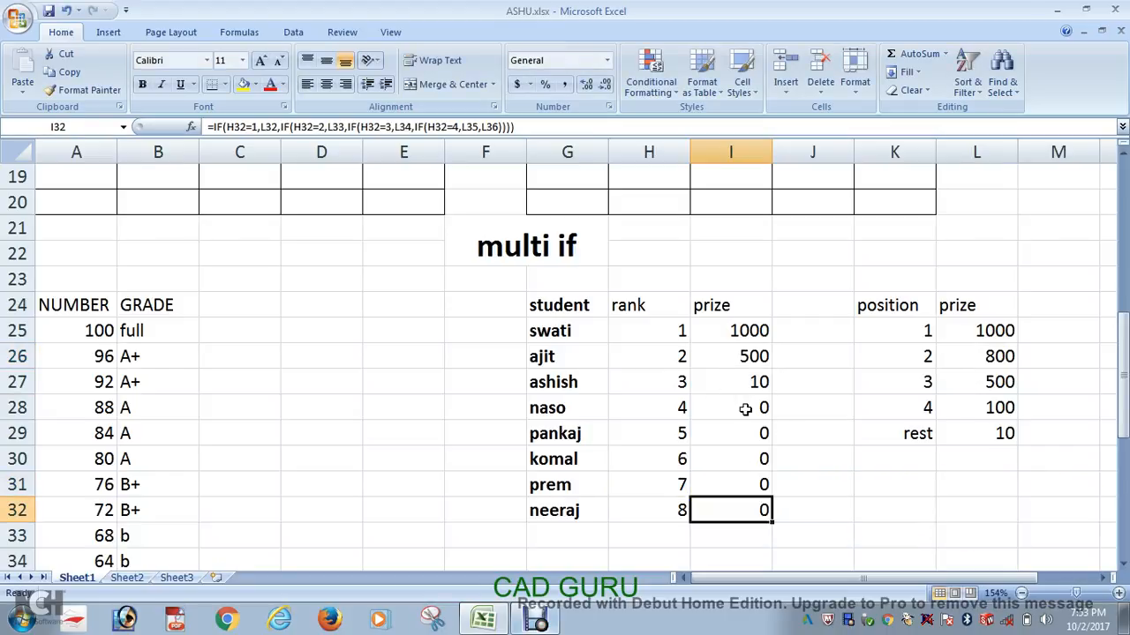
double_click(722, 377)
key(Return)
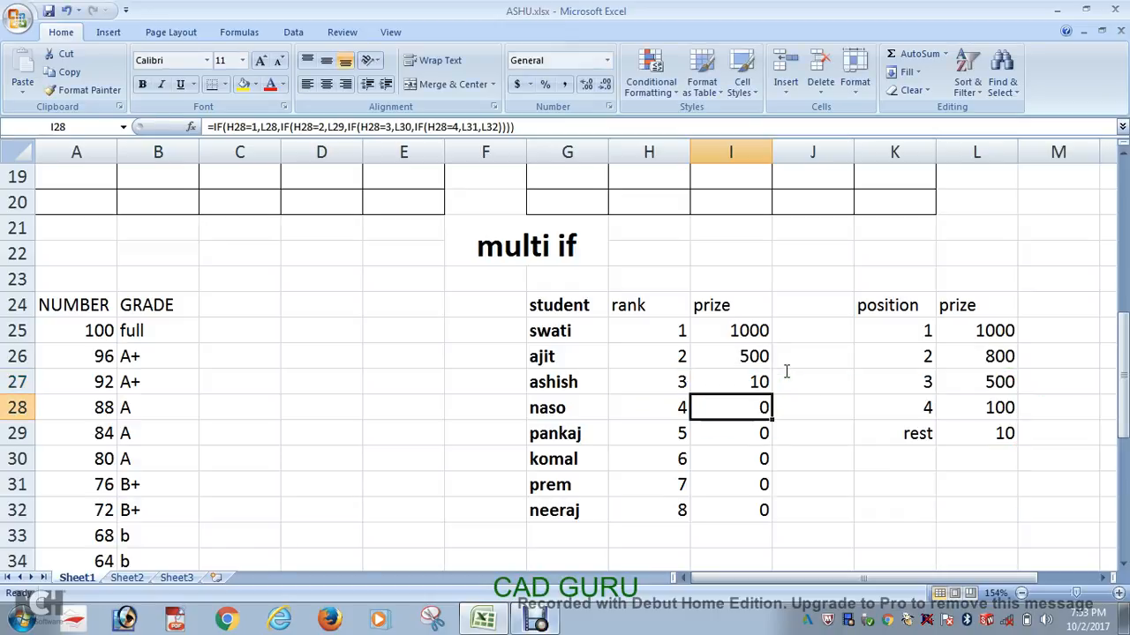
Step: Compare the prize-table references in the I26 formula with those in the I25 formula
double_click(755, 354)
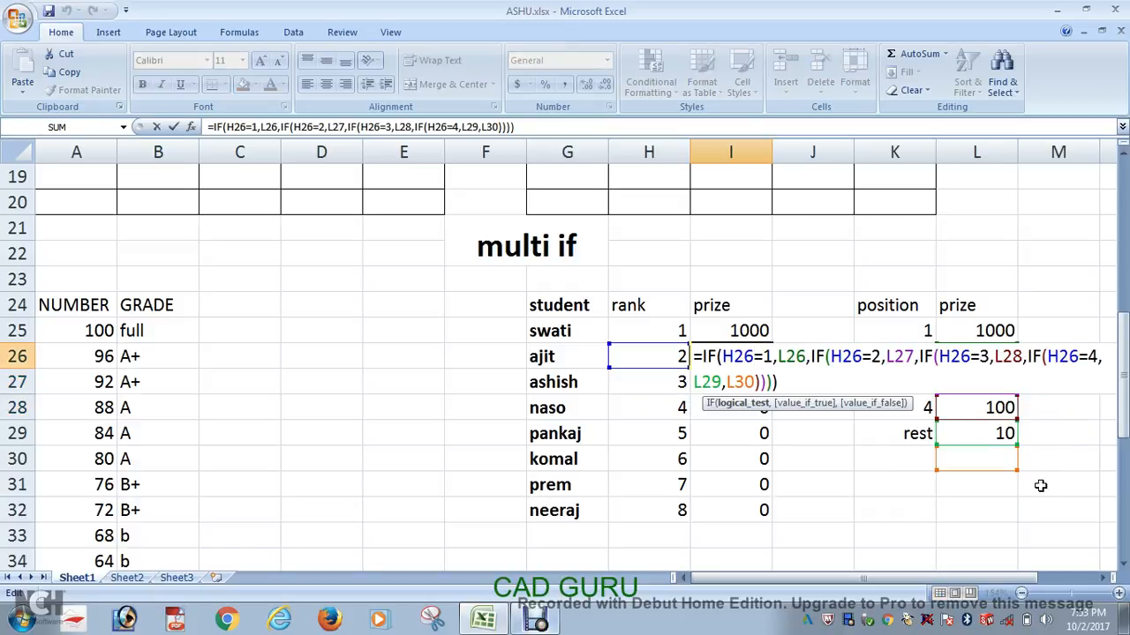
drag(1008, 579, 1077, 579)
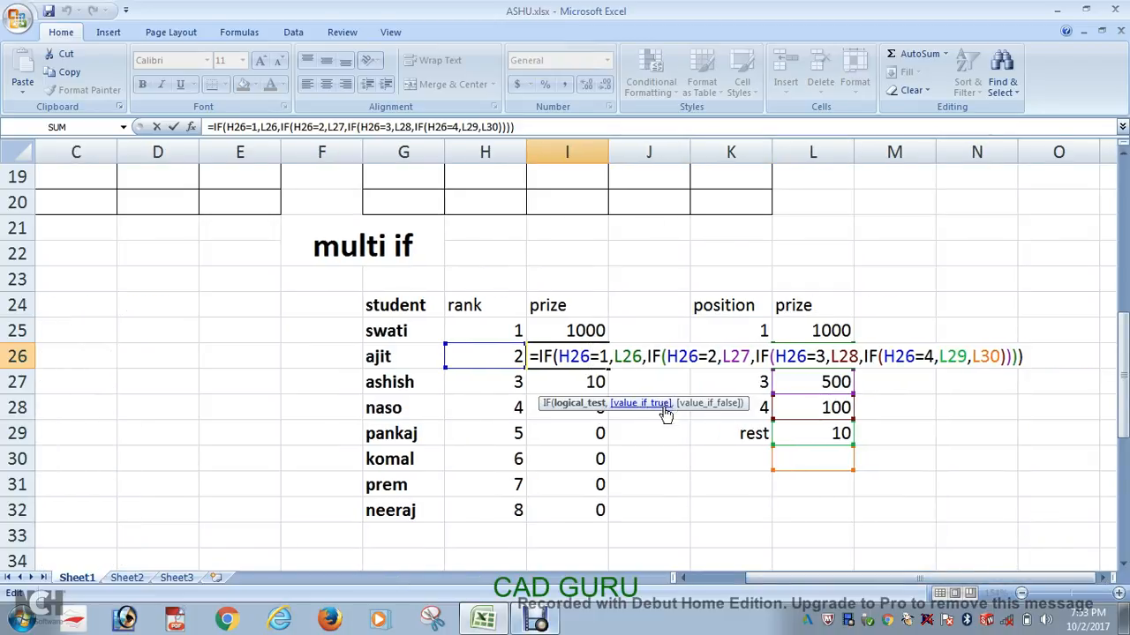
key(Return)
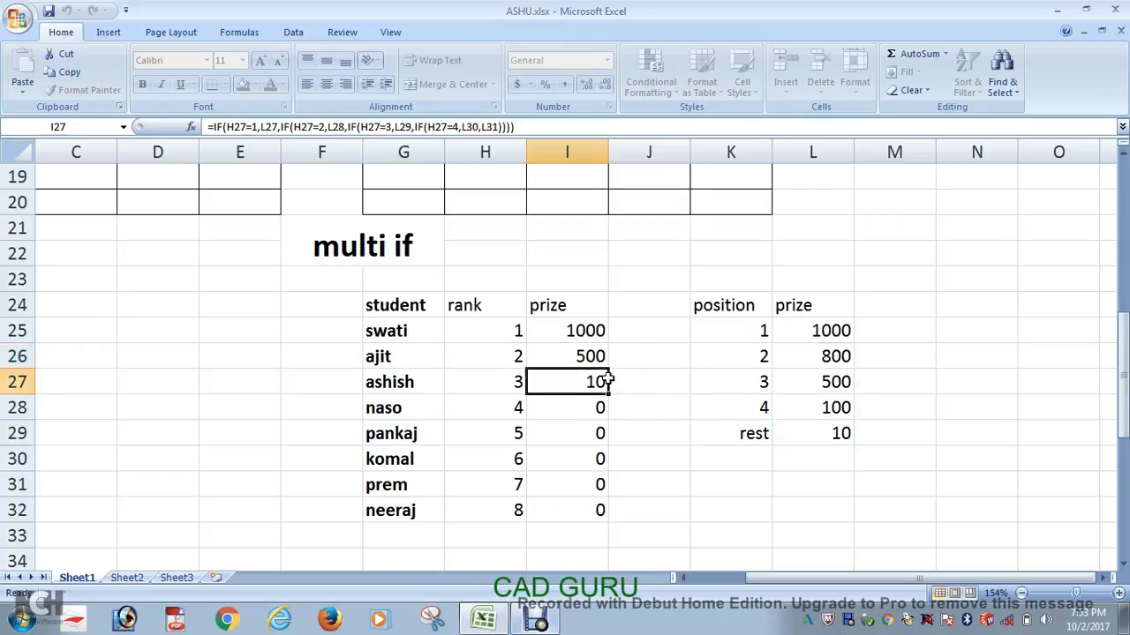
double_click(574, 323)
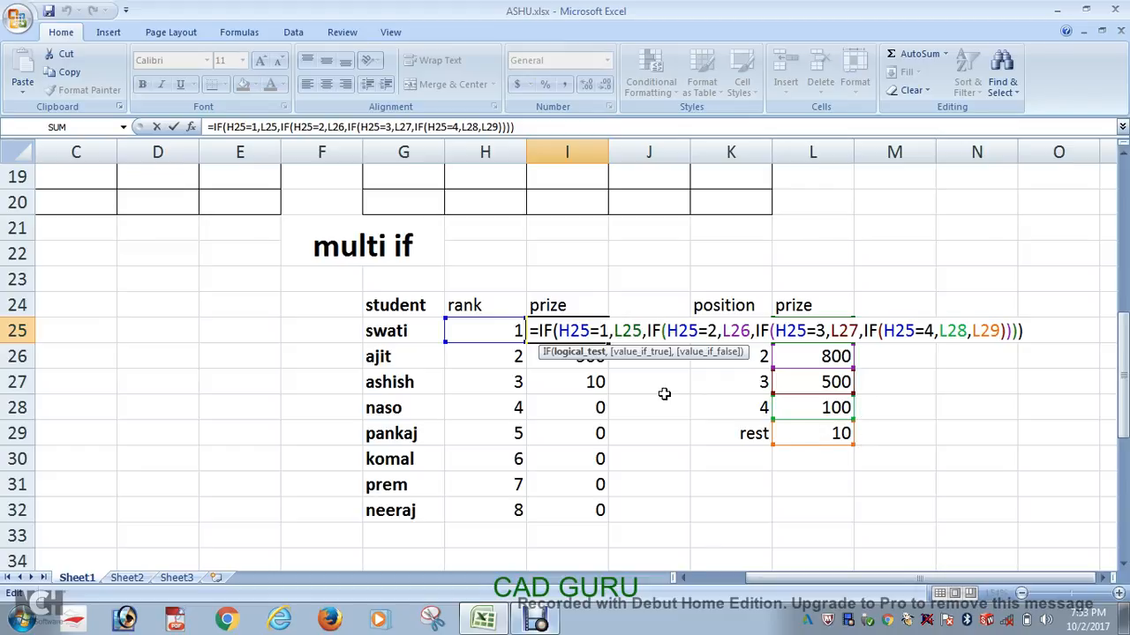
key(Return)
double_click(586, 356)
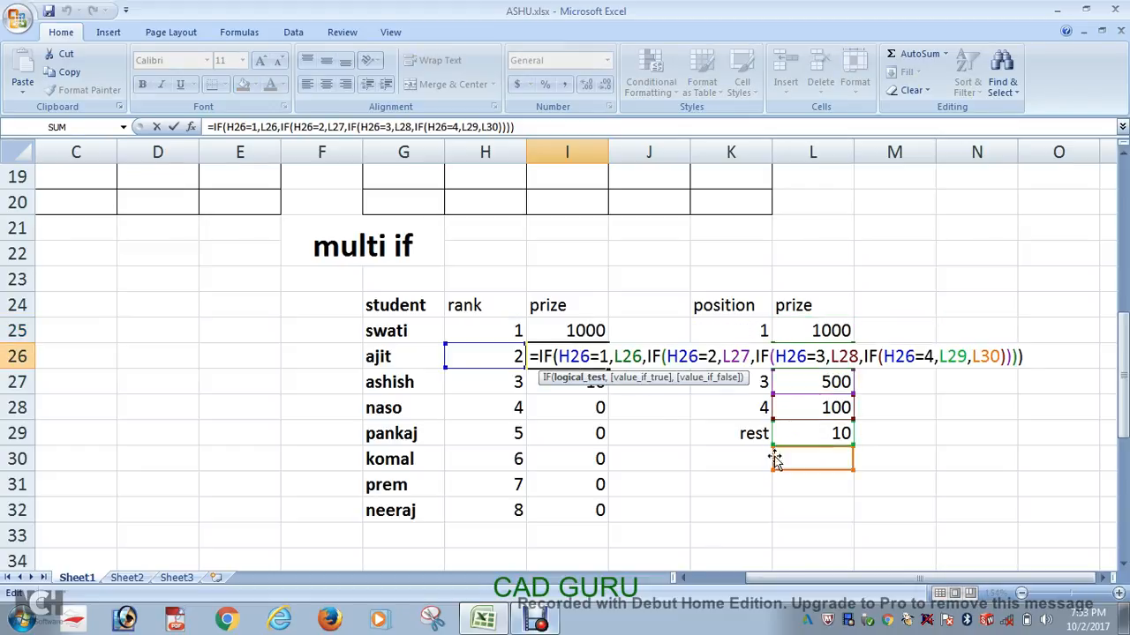
key(Return)
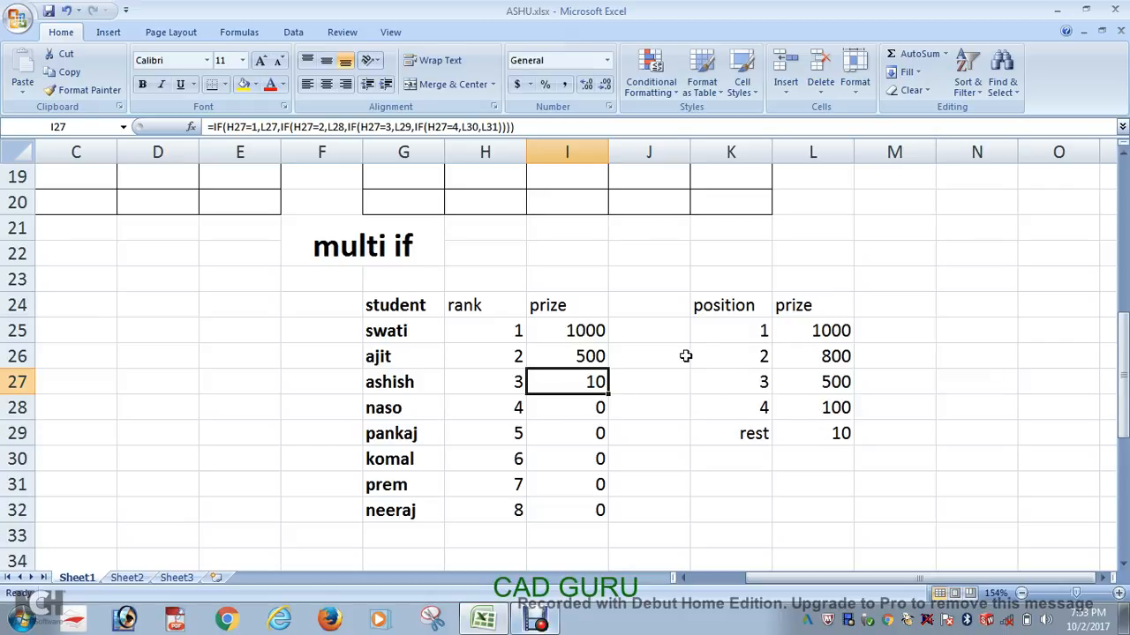
click(588, 331)
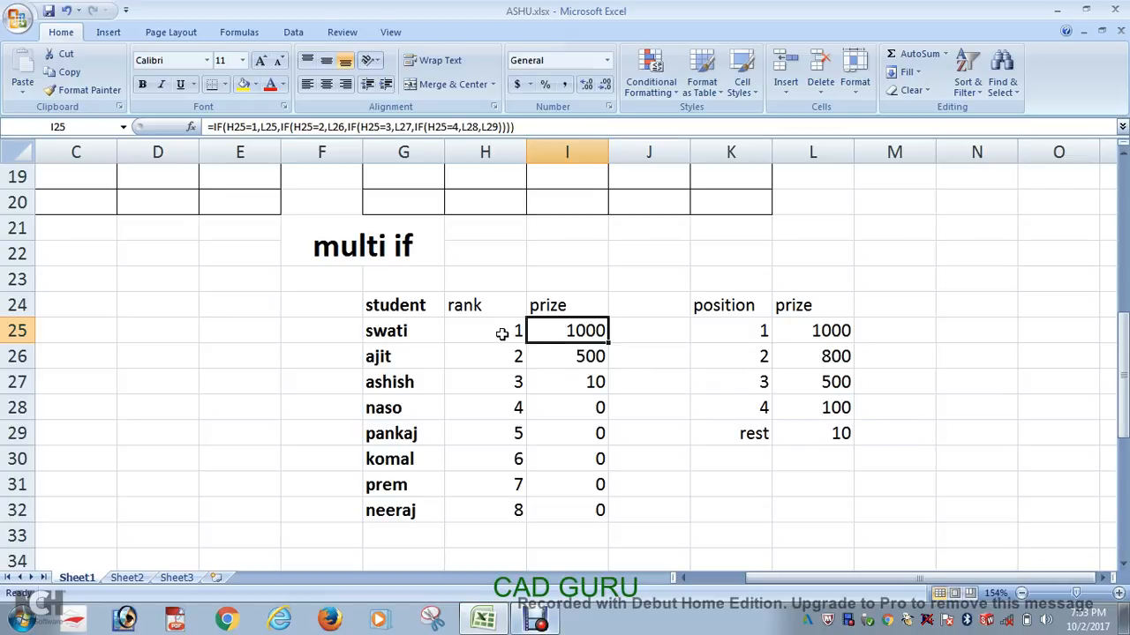
double_click(580, 331)
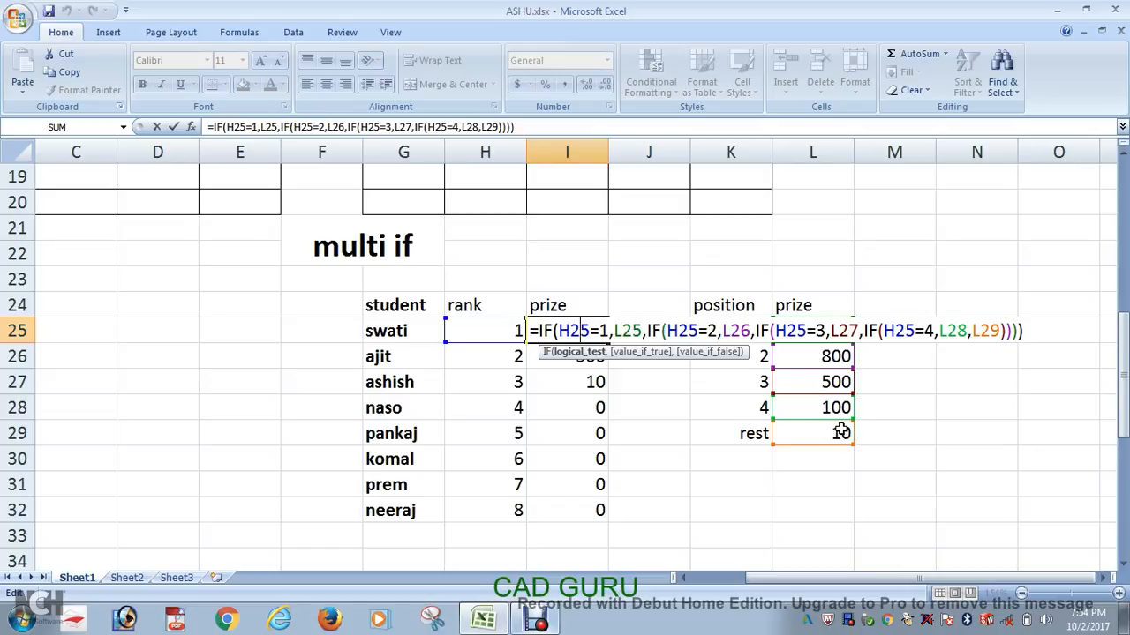
key(Return)
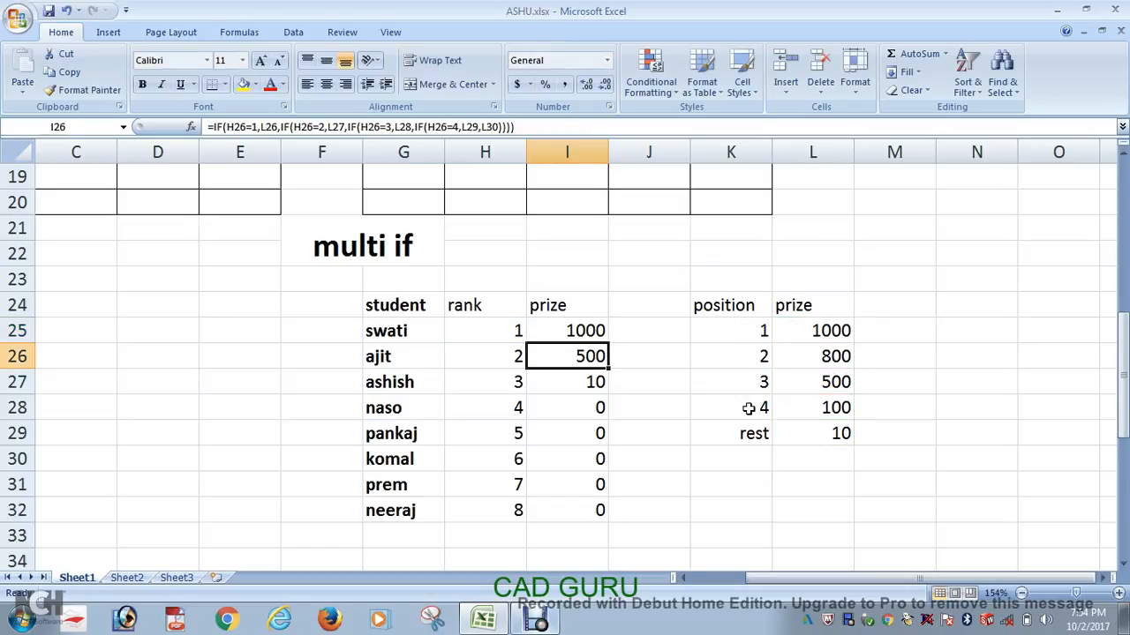
double_click(592, 357)
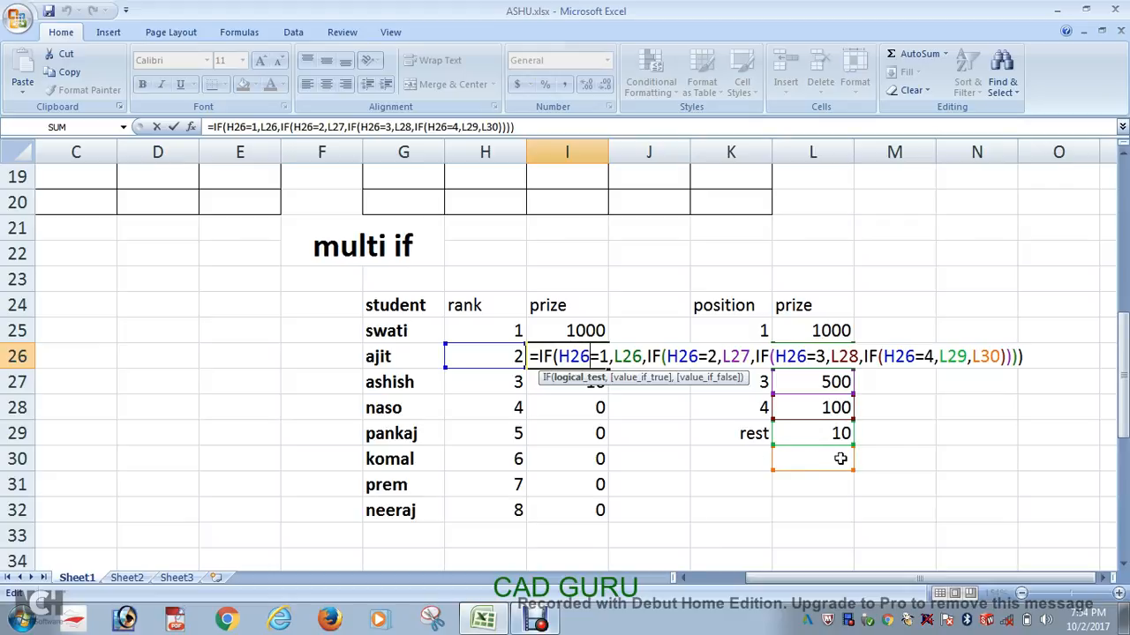
key(Return)
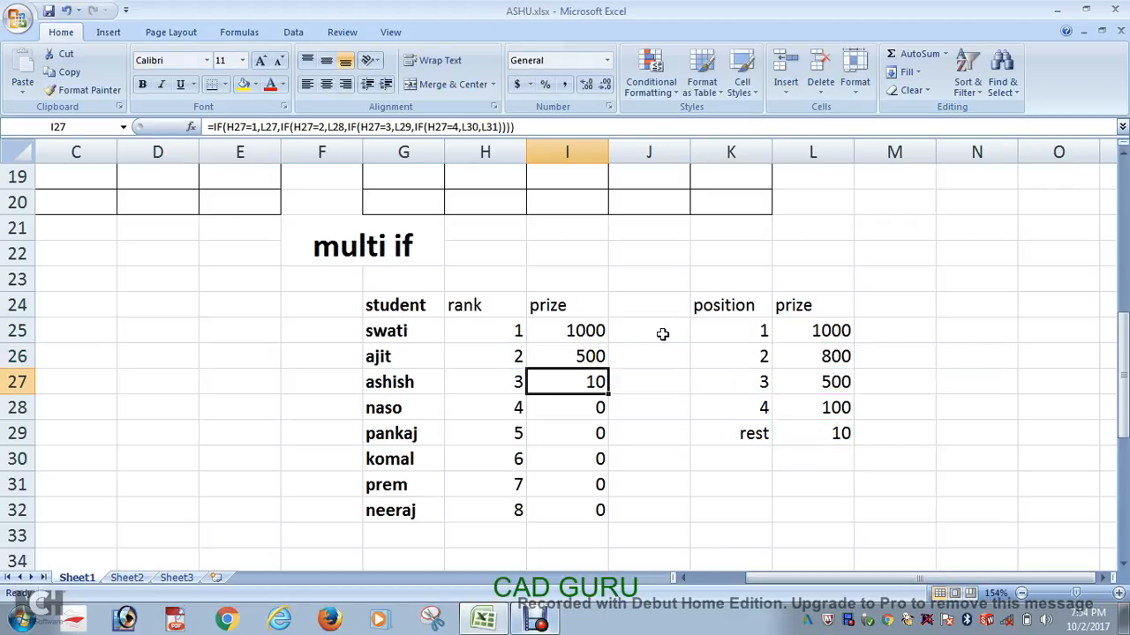
Step: Make the references L25, L26, L27, L28 and L29 absolute in the I25 formula, leaving H25 relative
double_click(587, 330)
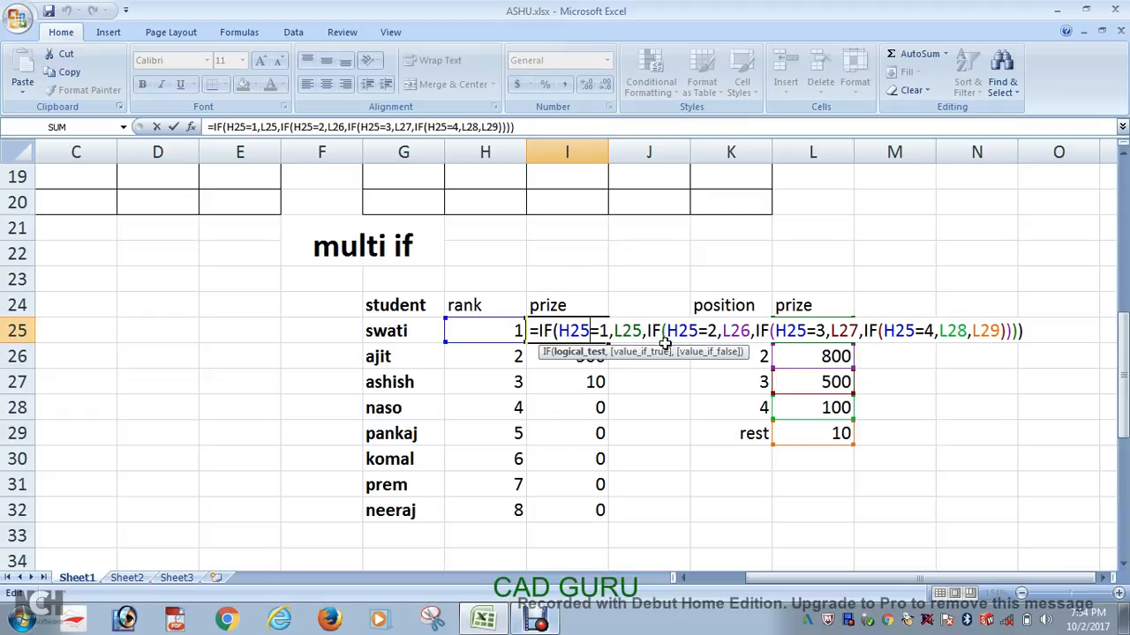
click(624, 331)
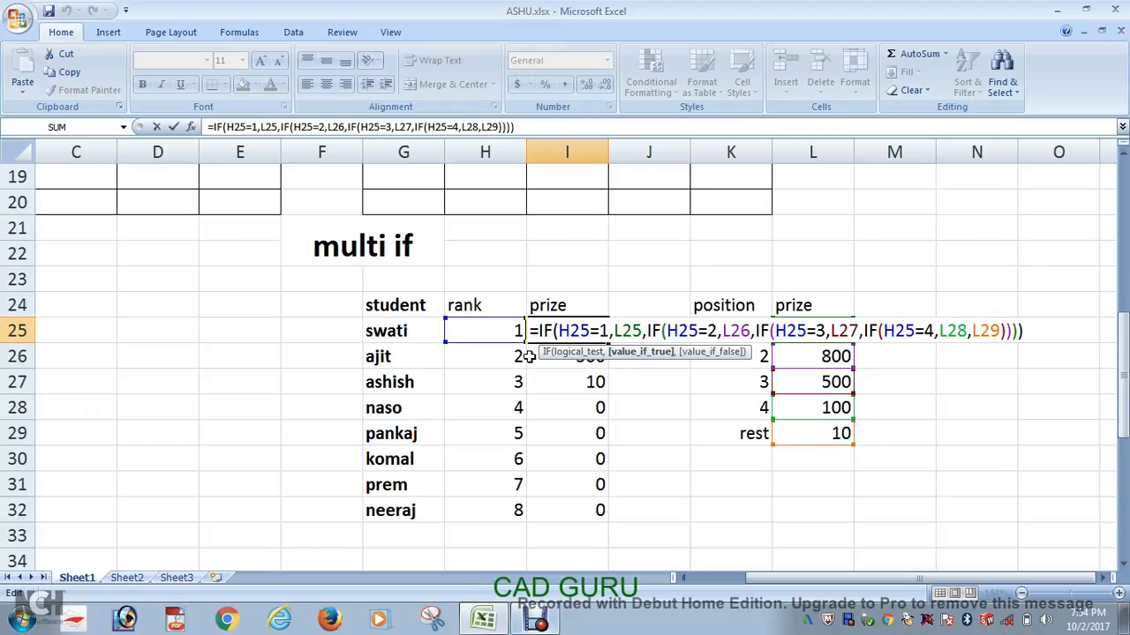
key(F4)
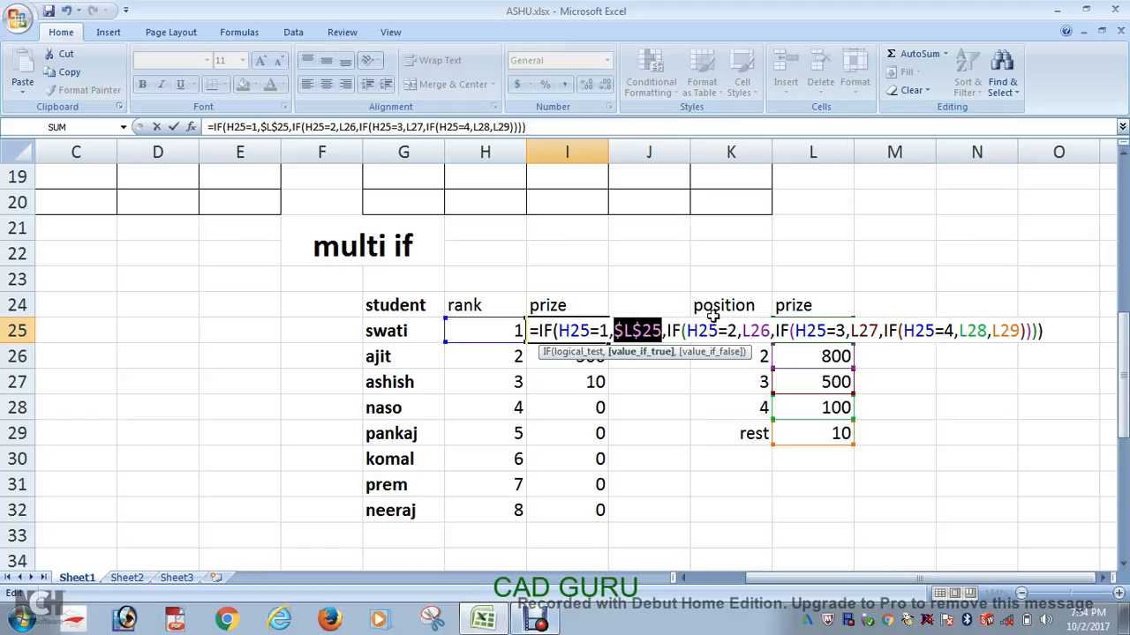
click(753, 331)
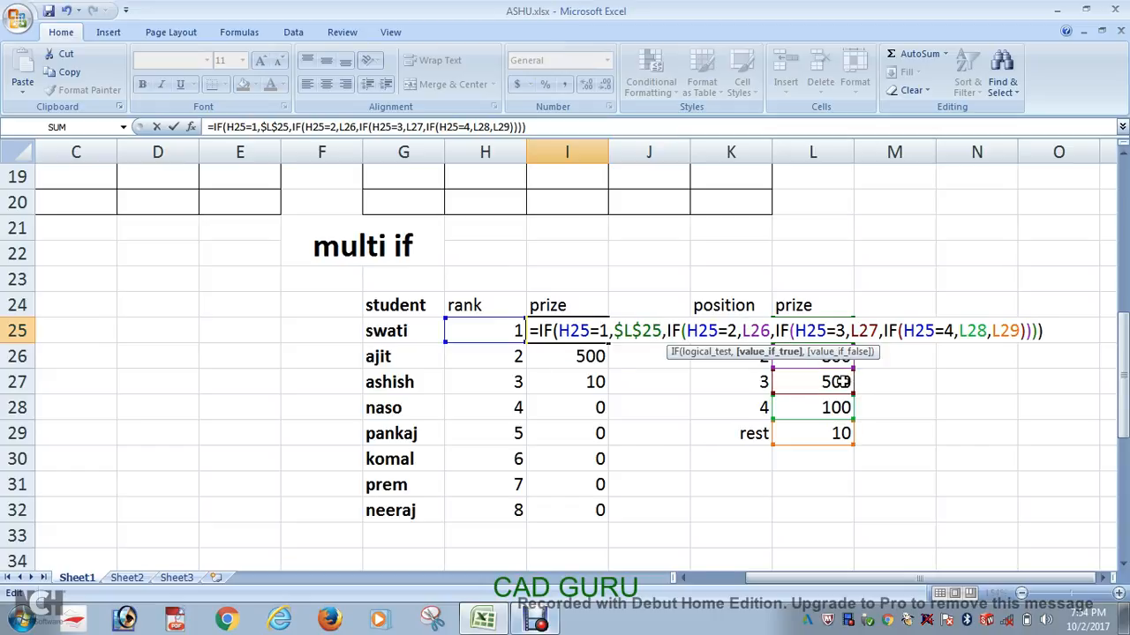
key(F4)
click(877, 331)
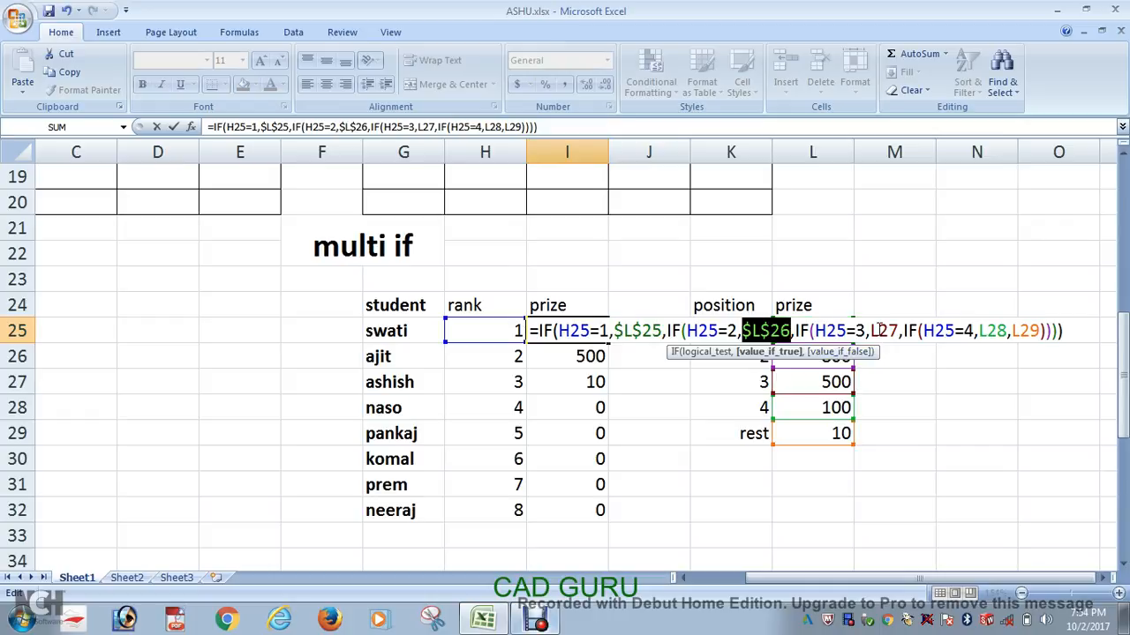
key(F4)
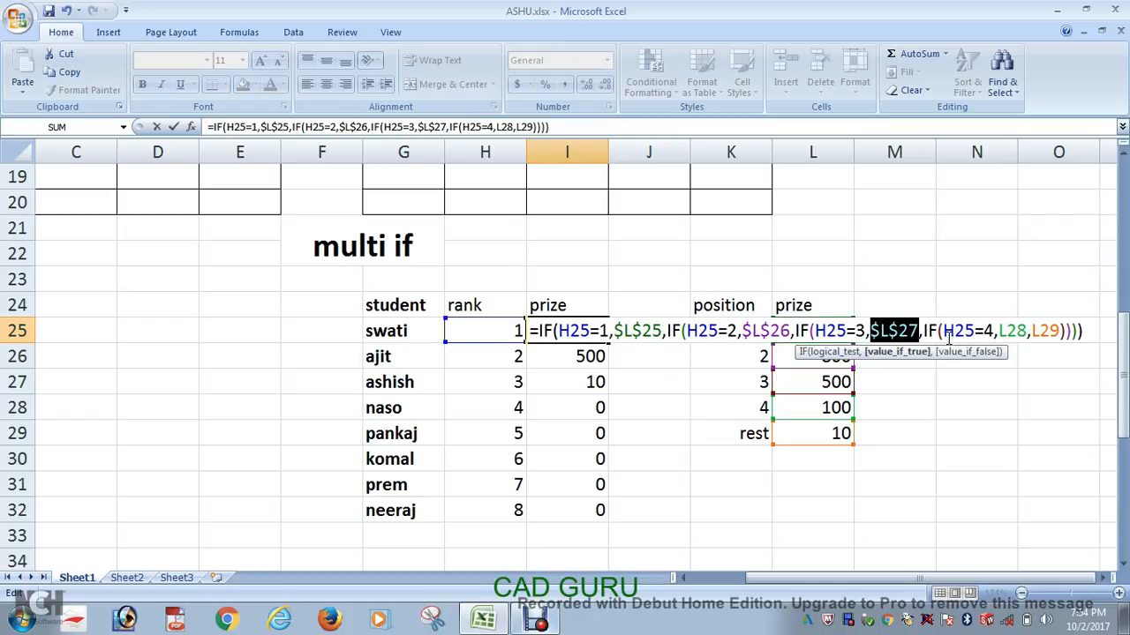
click(1007, 331)
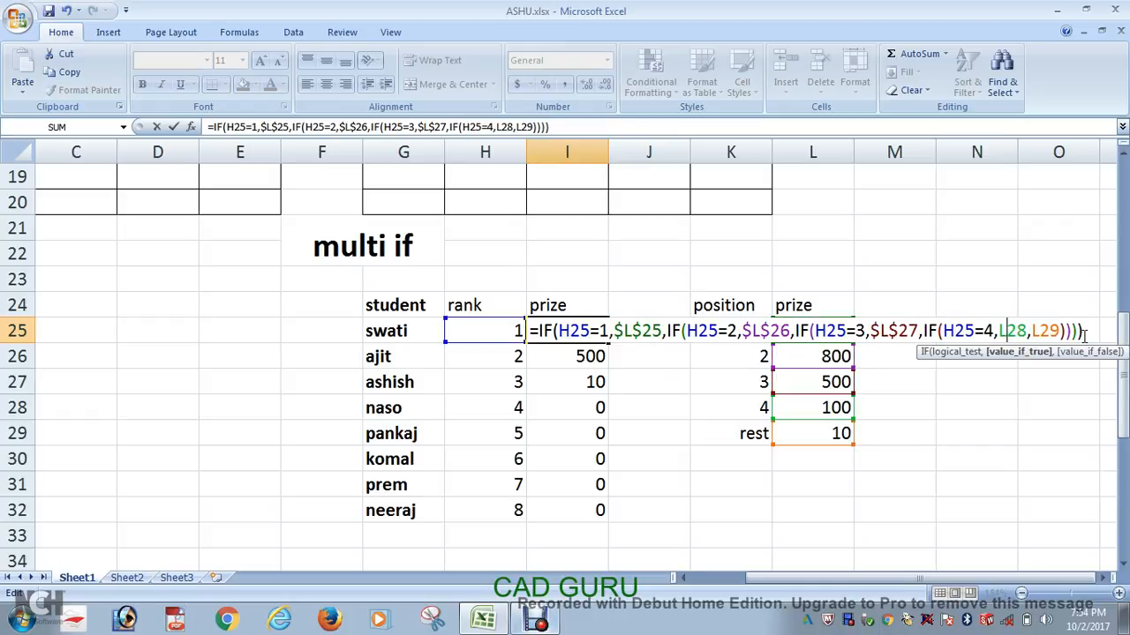
key(F4)
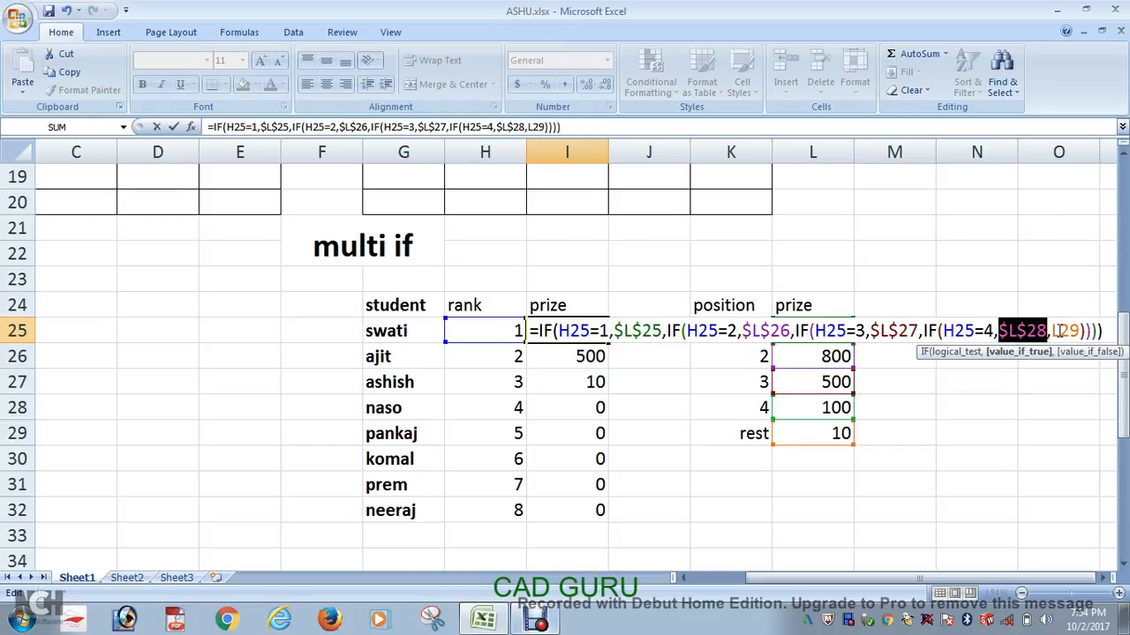
click(1061, 331)
key(F4)
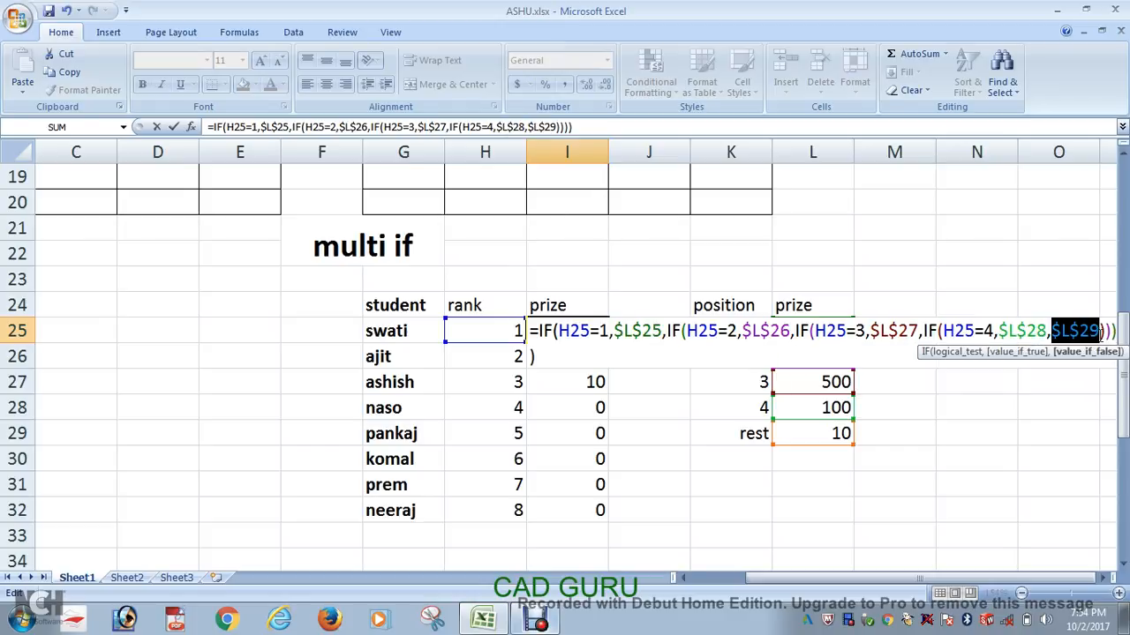
key(Return)
Step: Fill the I25 formula with its absolute prize references down to I32
click(579, 330)
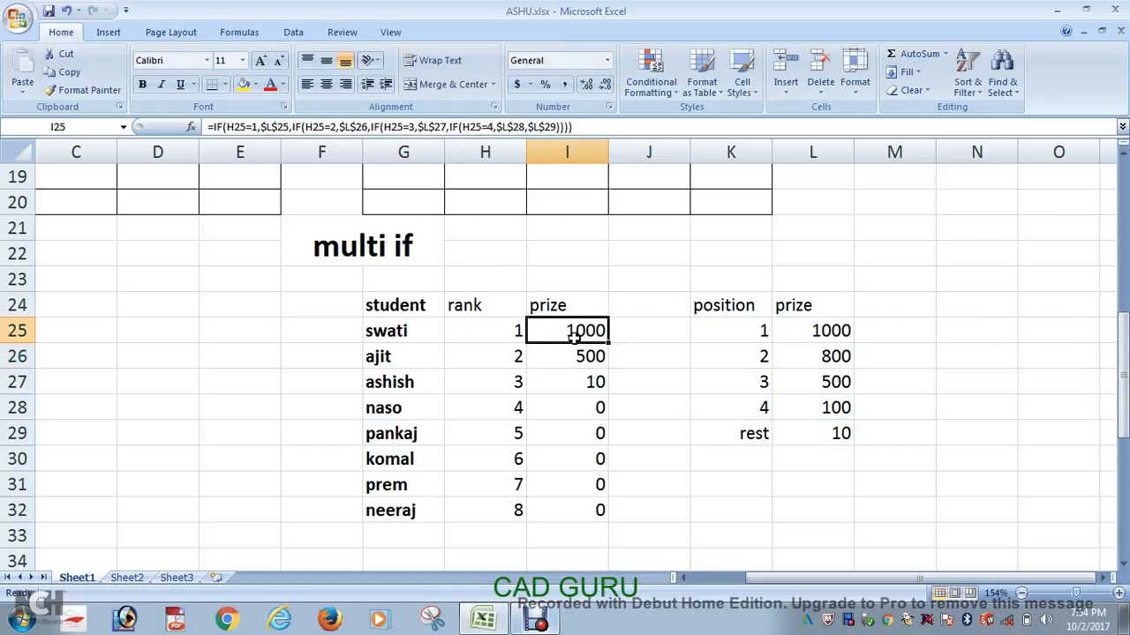
double_click(609, 345)
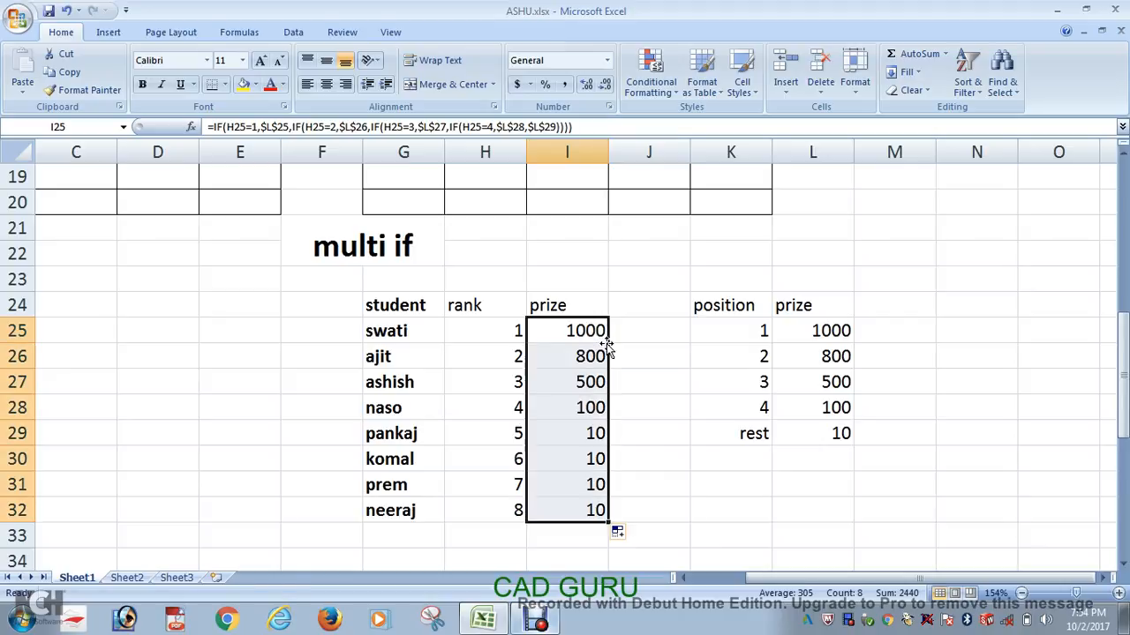
Step: Inspect the prize formulas in I25 and I28 to check their rank references and absolute prize references
click(698, 438)
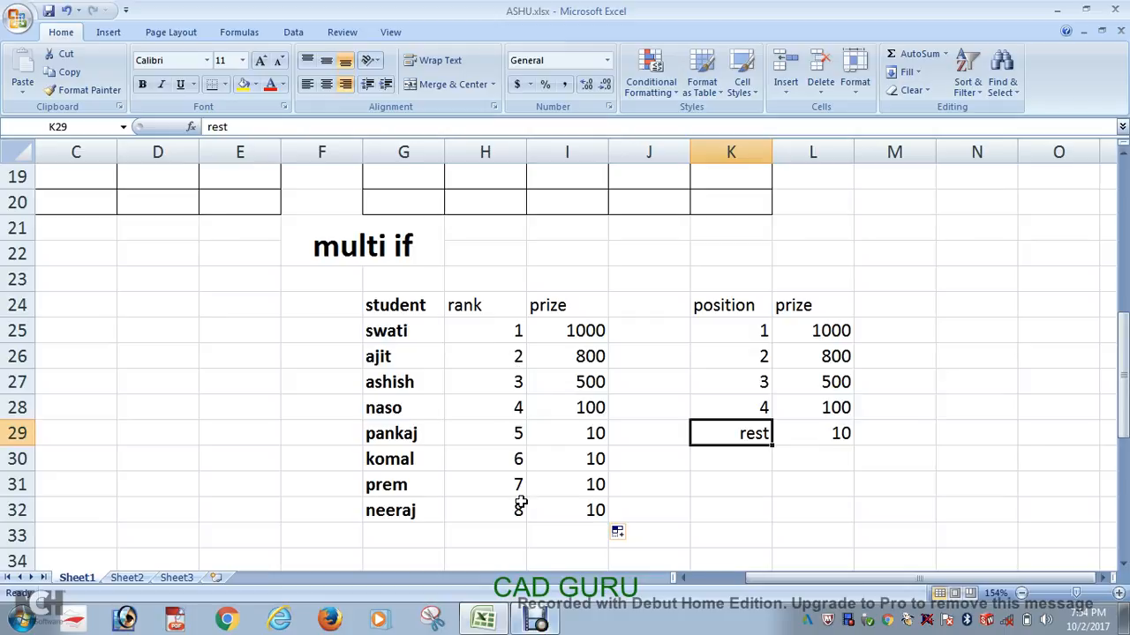
double_click(590, 333)
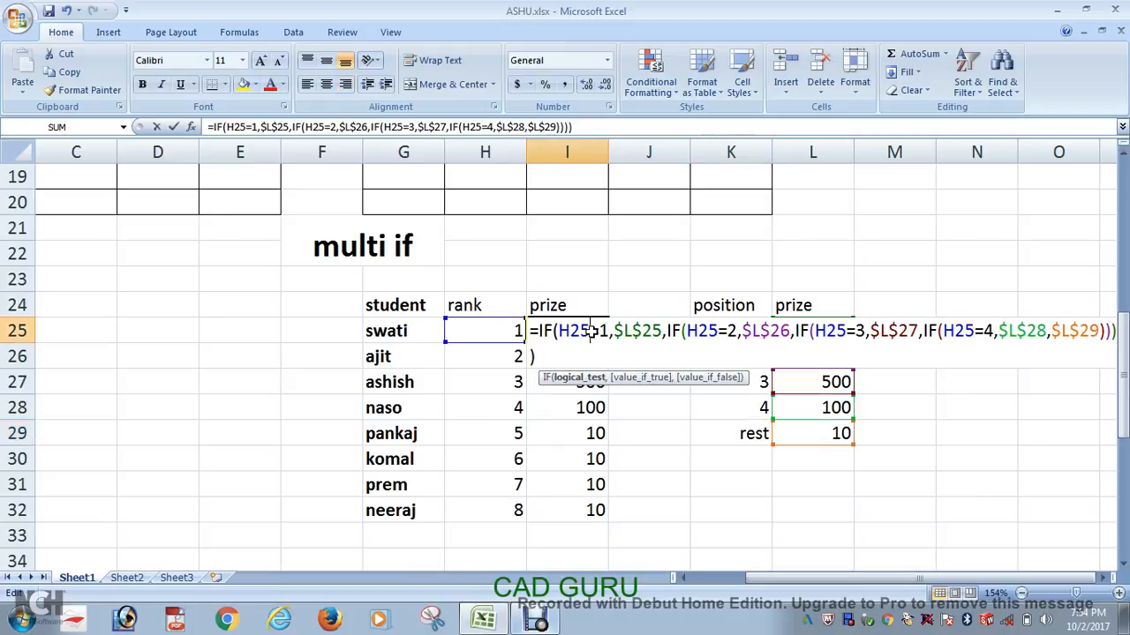
key(Return)
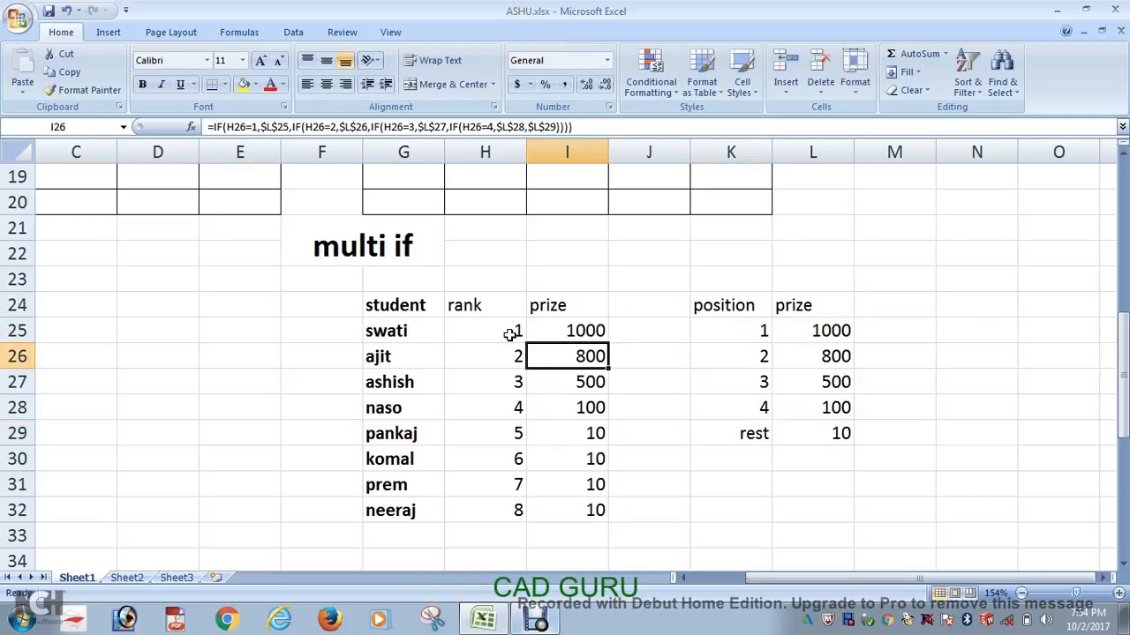
double_click(574, 403)
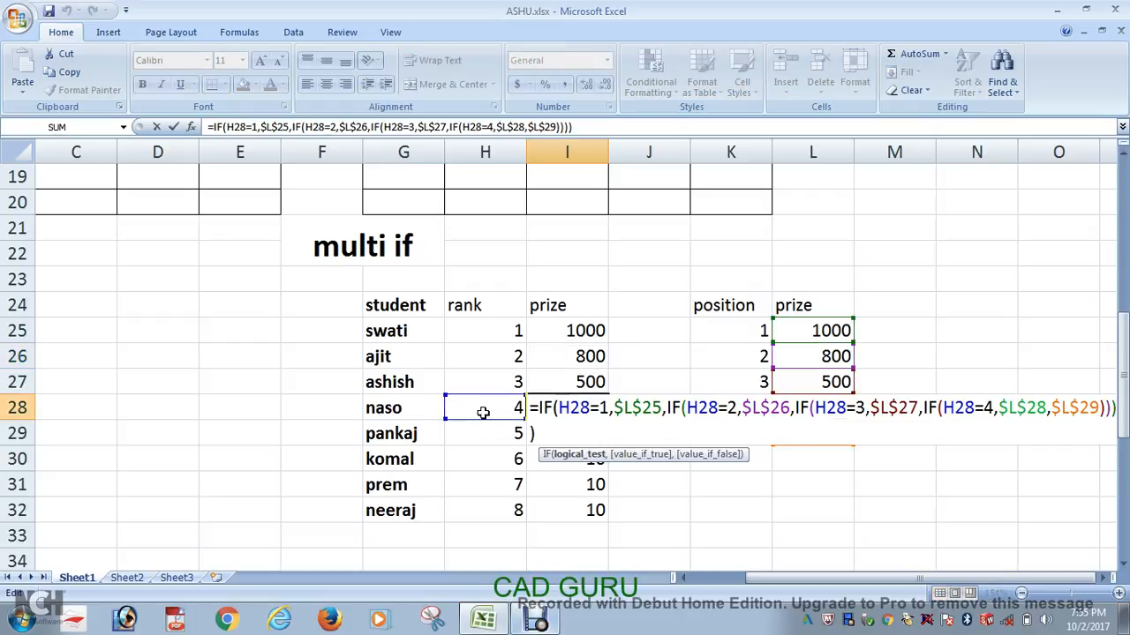
key(Return)
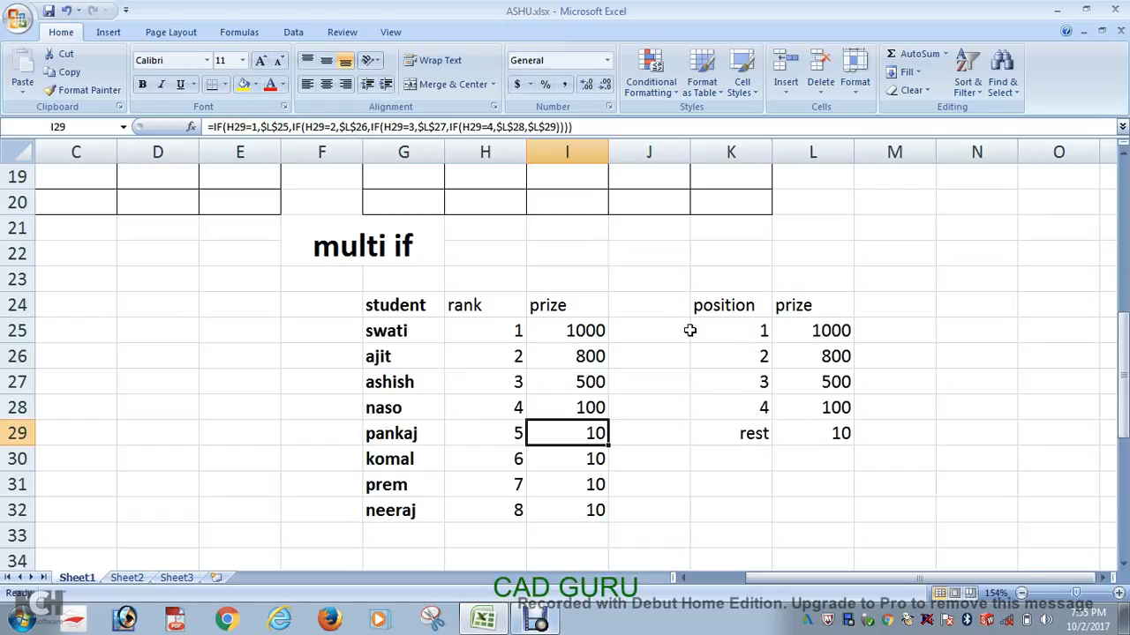
Step: Compare the first prize formula in I25 with the last one in I32, checking which rank and prize cells each references
click(491, 332)
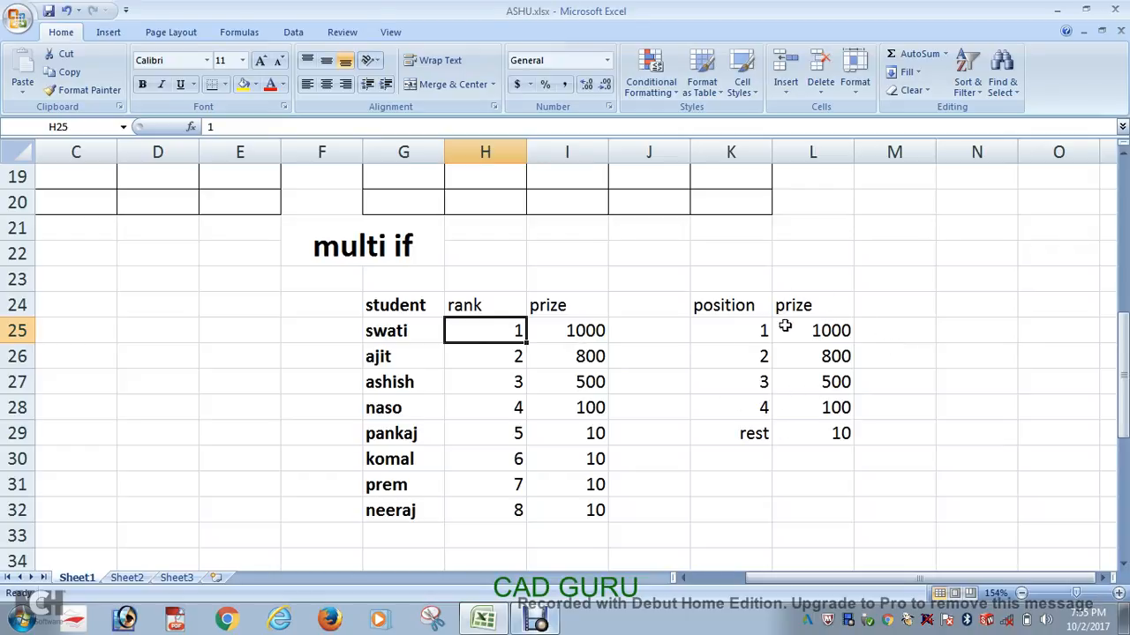
double_click(574, 339)
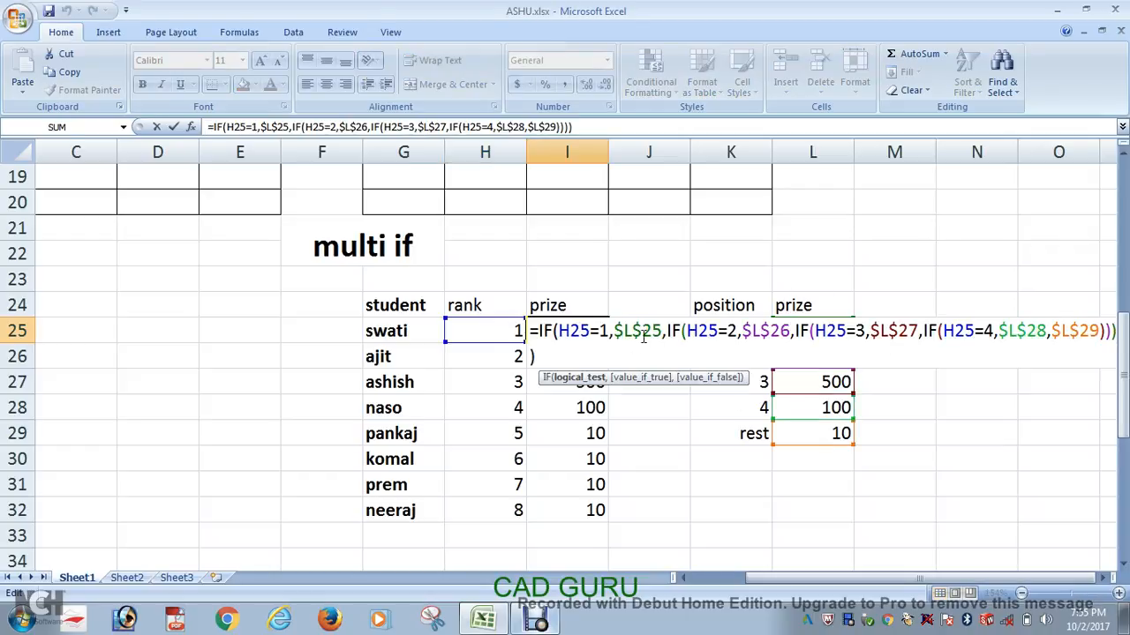
key(Return)
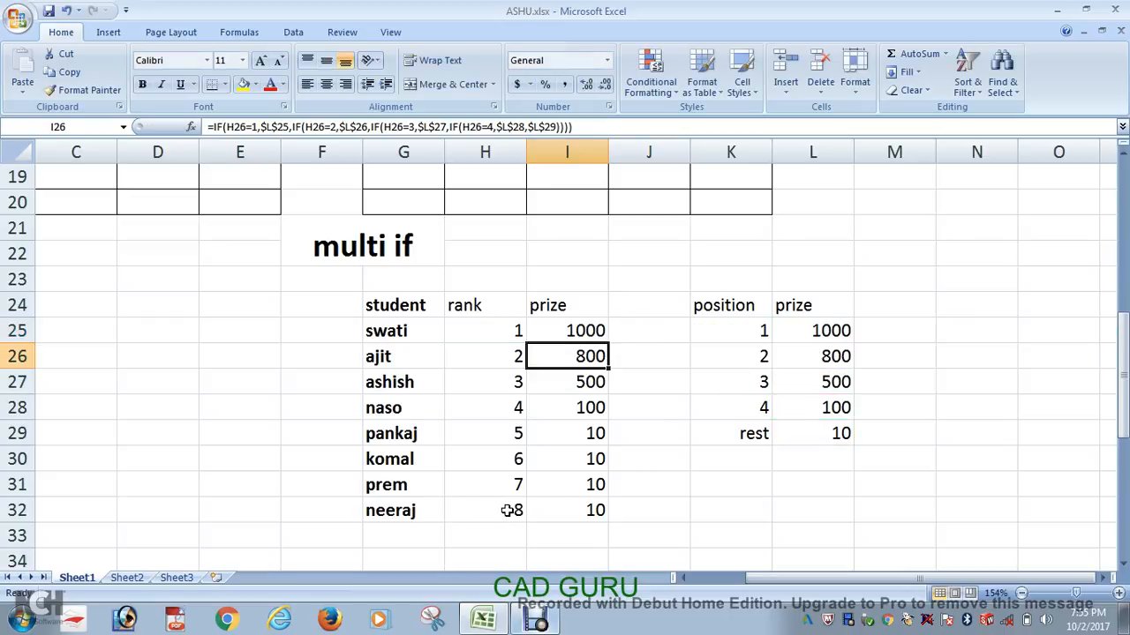
double_click(559, 509)
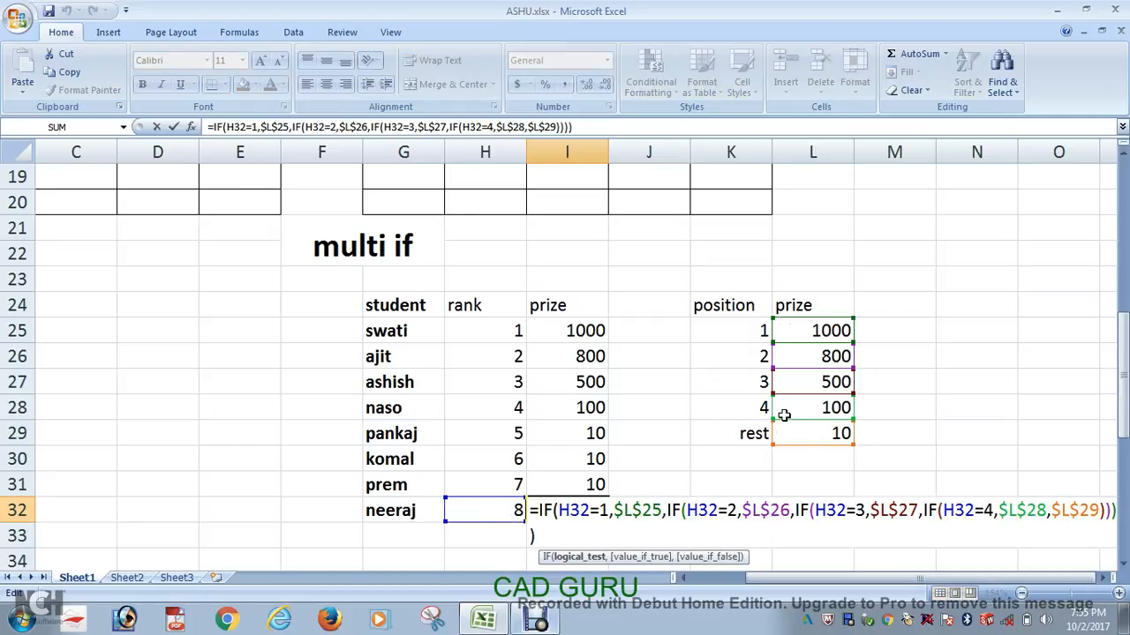
key(Return)
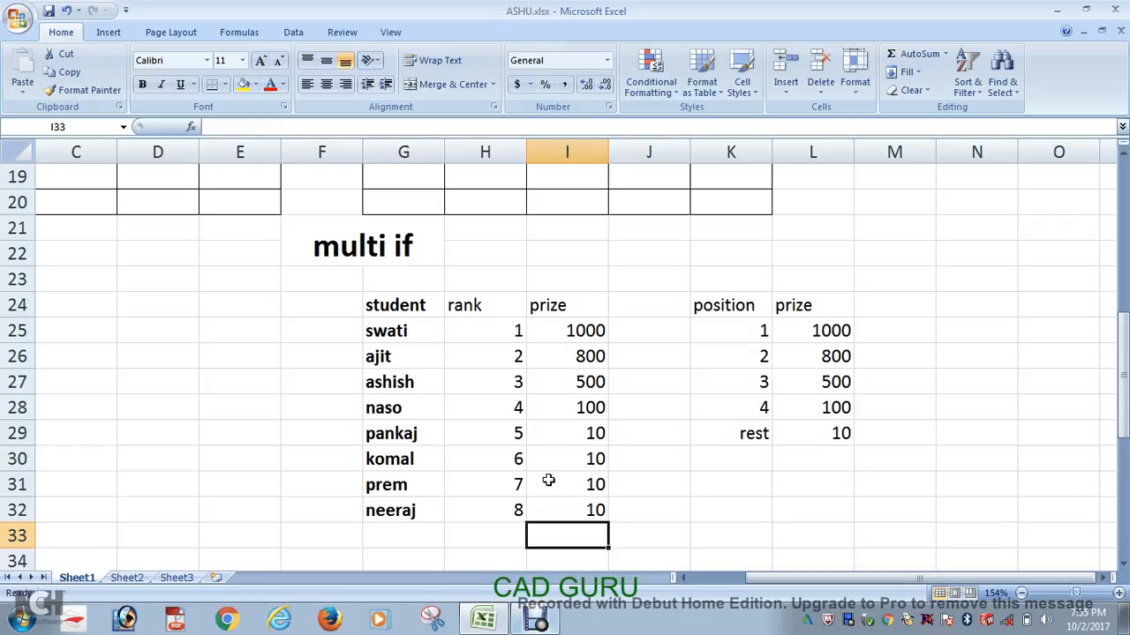
Step: Change the rank in H27 to 9 to test the prize formula in that row
click(656, 491)
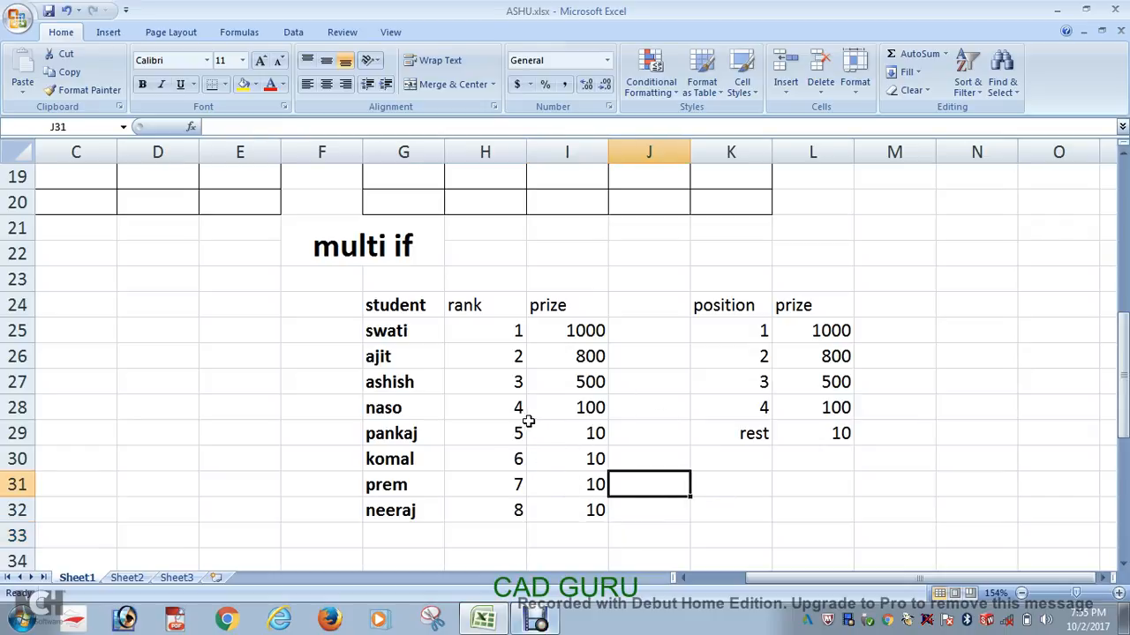
click(509, 379)
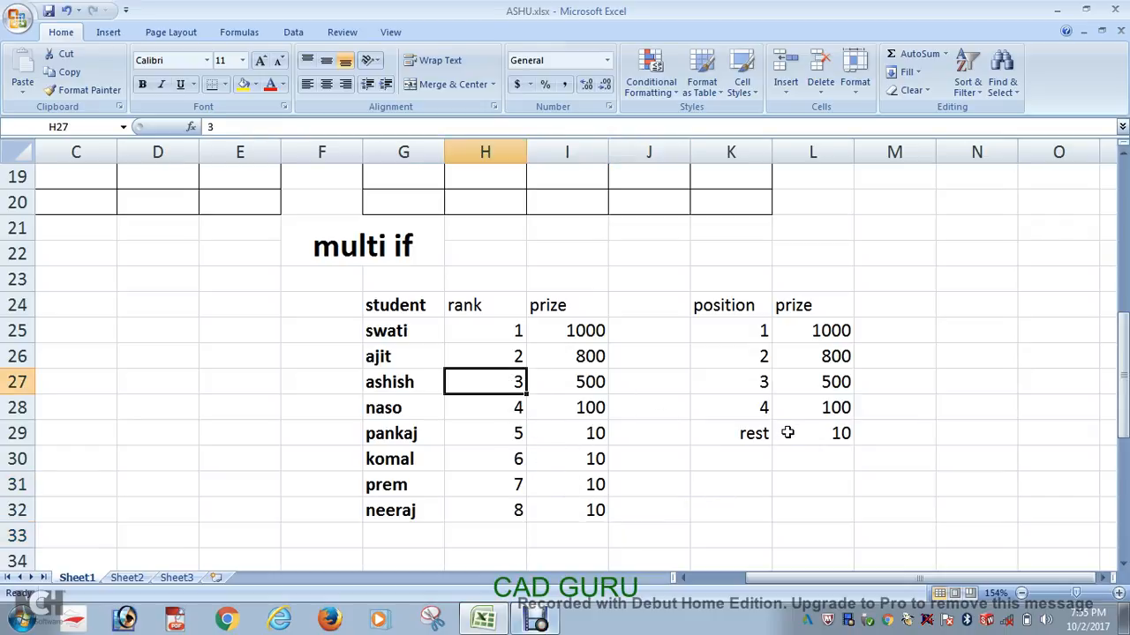
text(9)
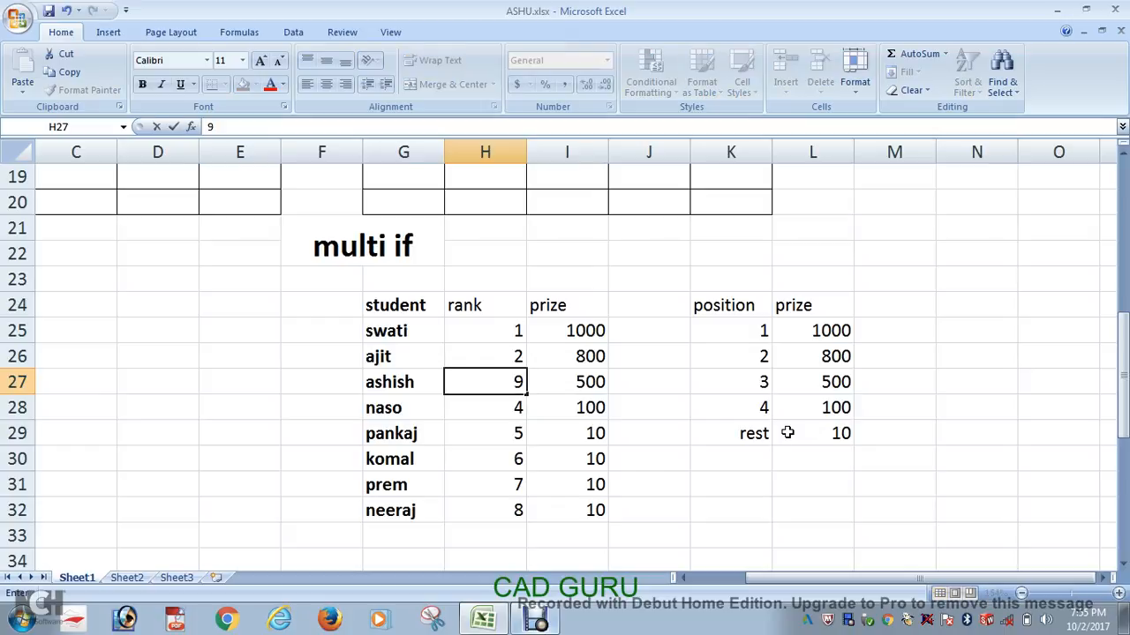
click(677, 452)
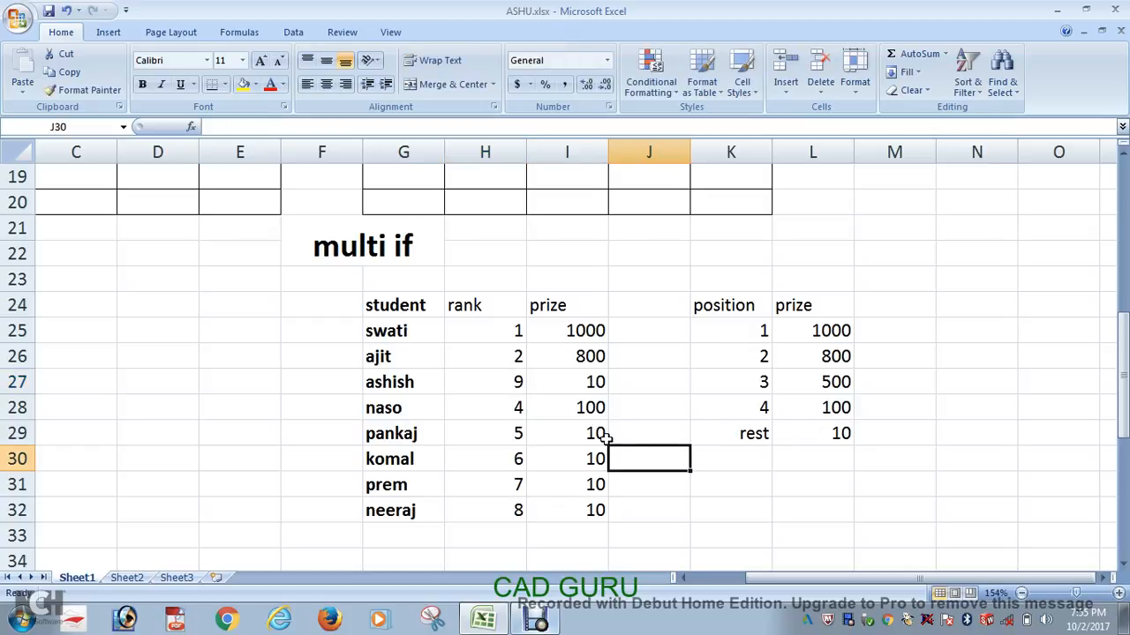
Step: Set the rank in H30 to 1 and the rank in H26 to 7
click(519, 468)
text(1)
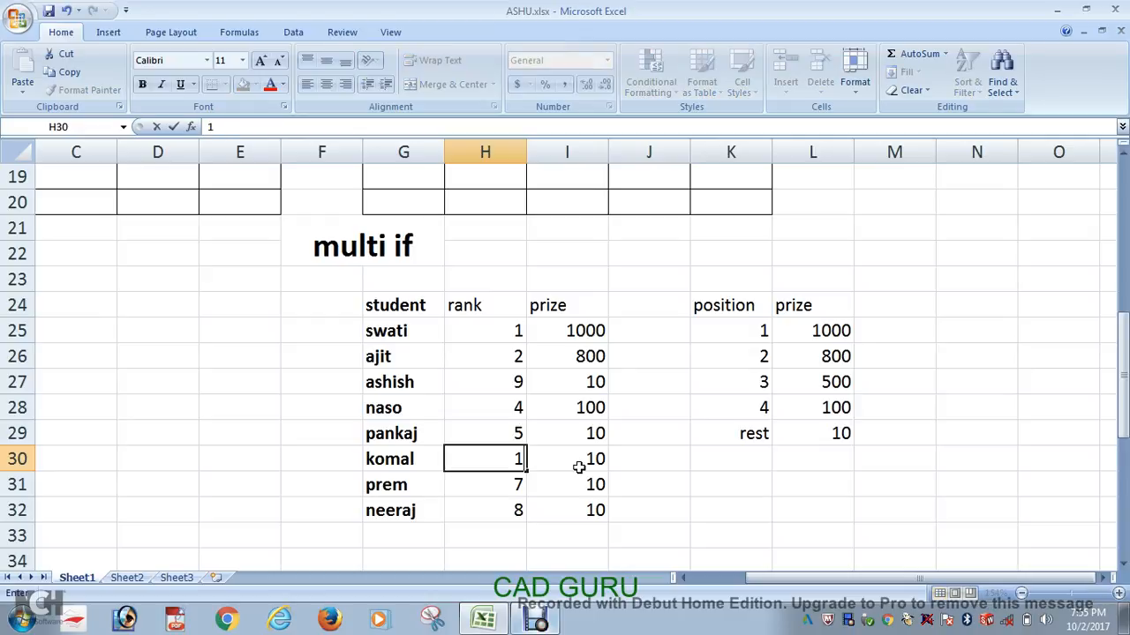
click(673, 478)
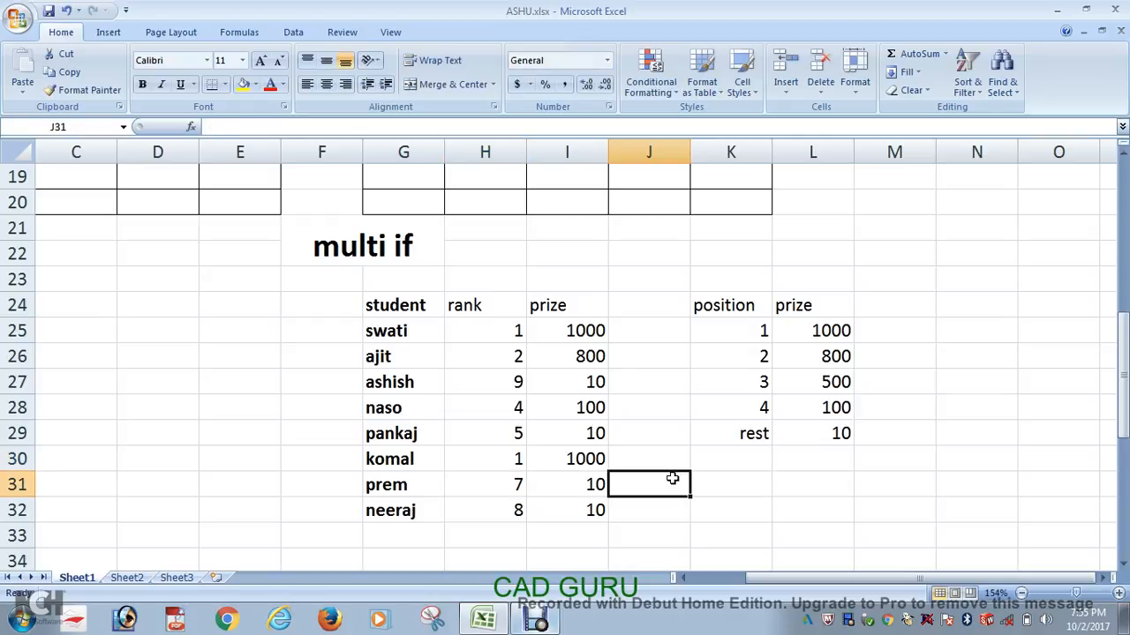
click(509, 361)
text(7)
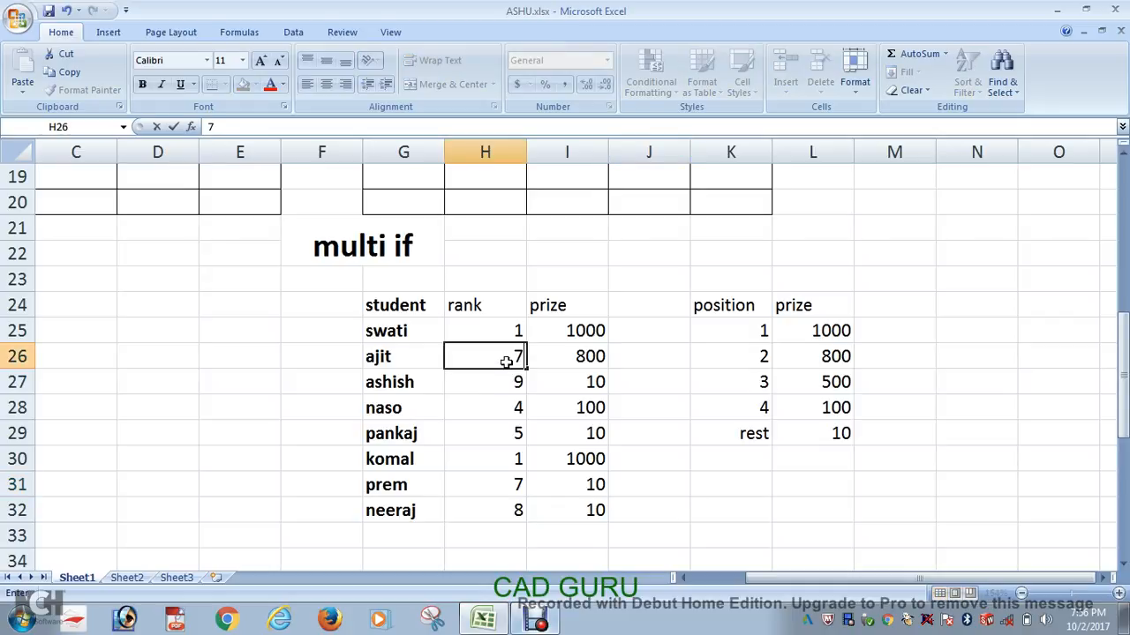
click(598, 409)
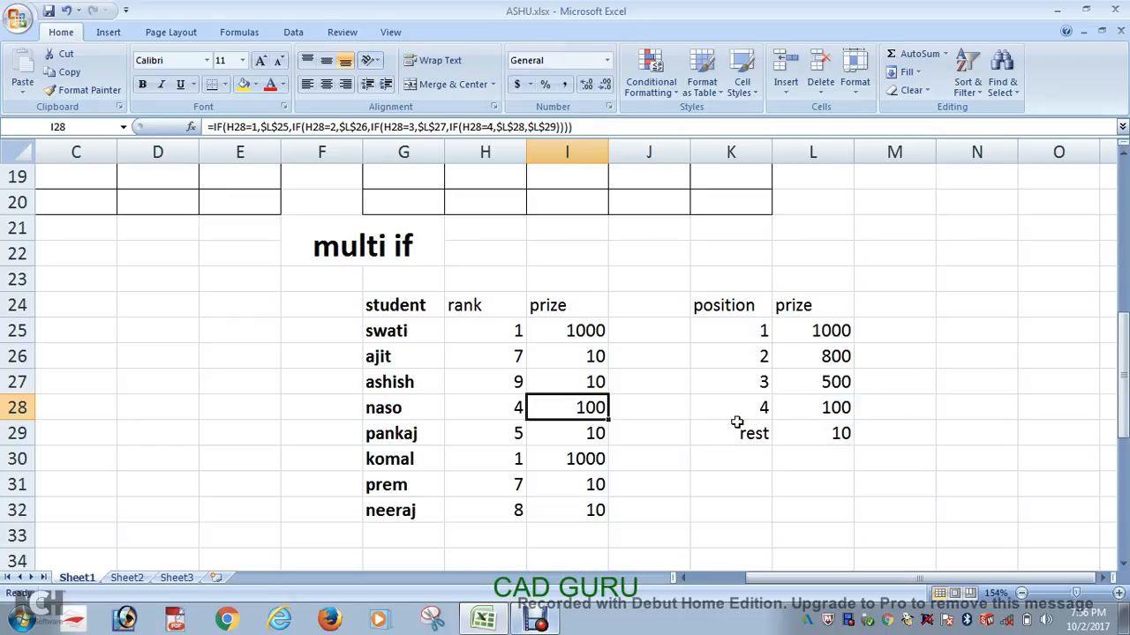
Step: Review the "rest" prize row K29:L29 and check how the I25 formula references the prize table
drag(734, 425, 846, 436)
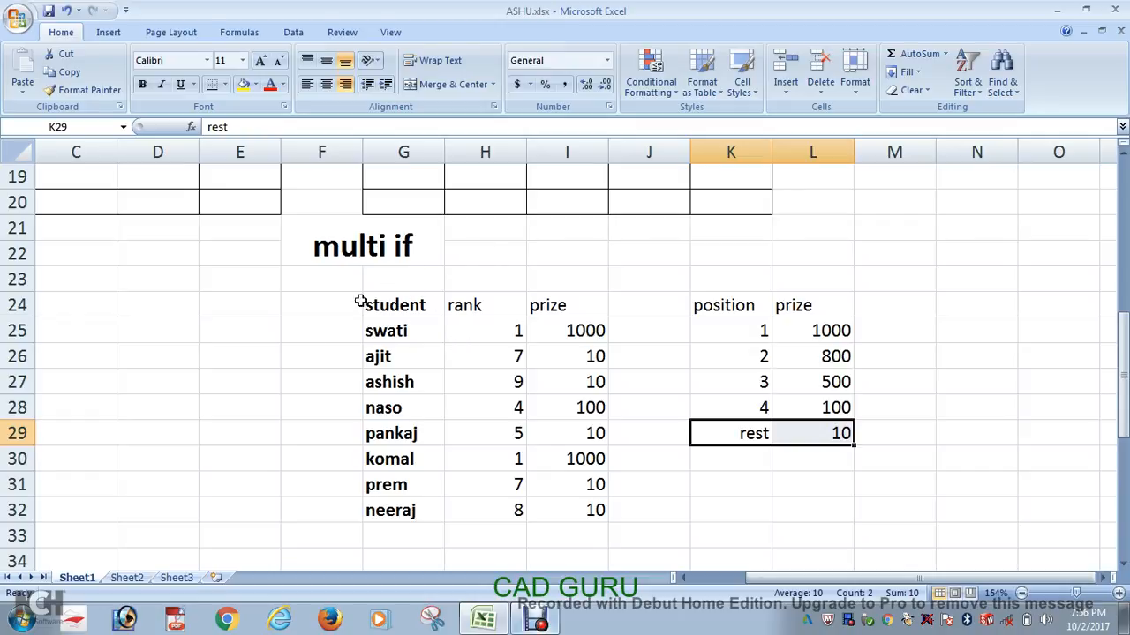
double_click(580, 330)
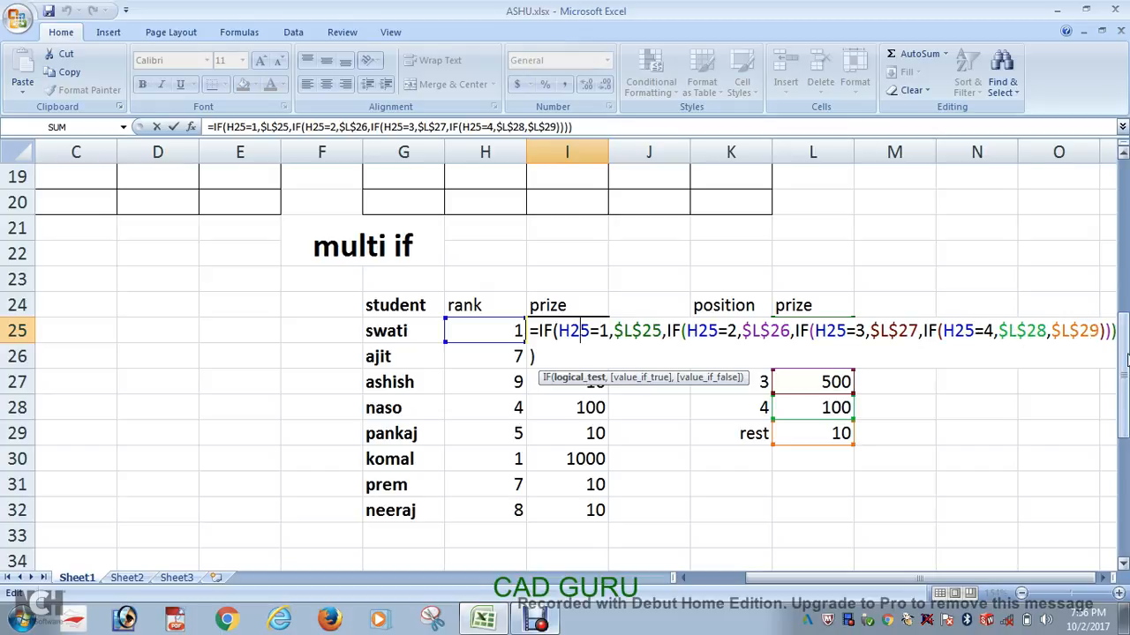
key(Return)
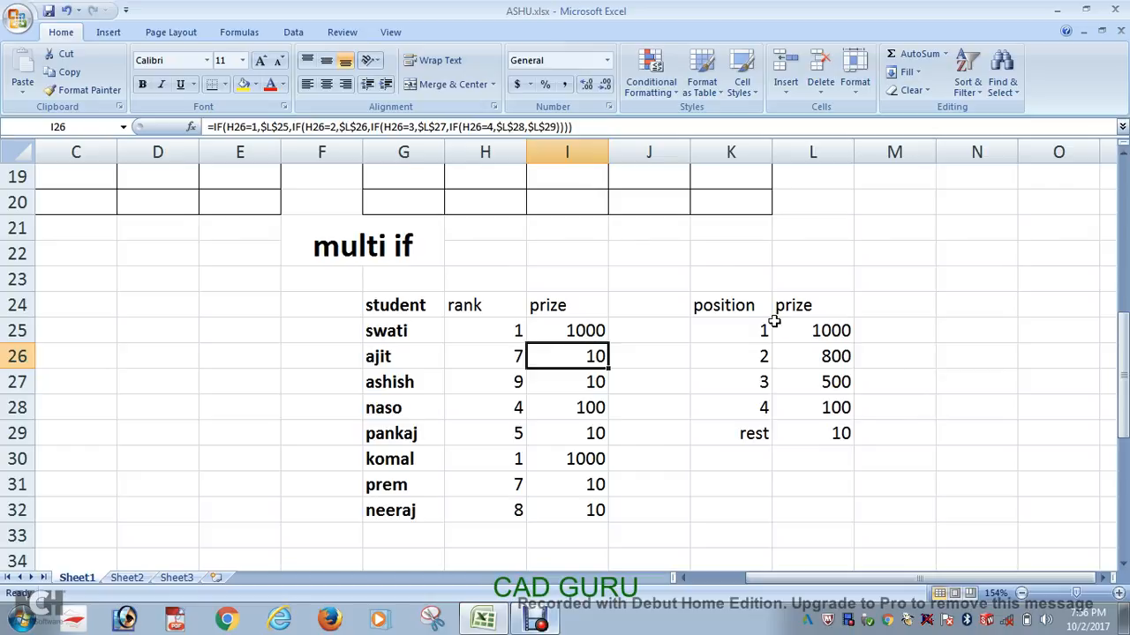
Step: Select the whole "multi if" example, E22:L32, and review it against the IF types diagram higher on the sheet
drag(272, 259, 814, 504)
scroll(934, 337, up, 5)
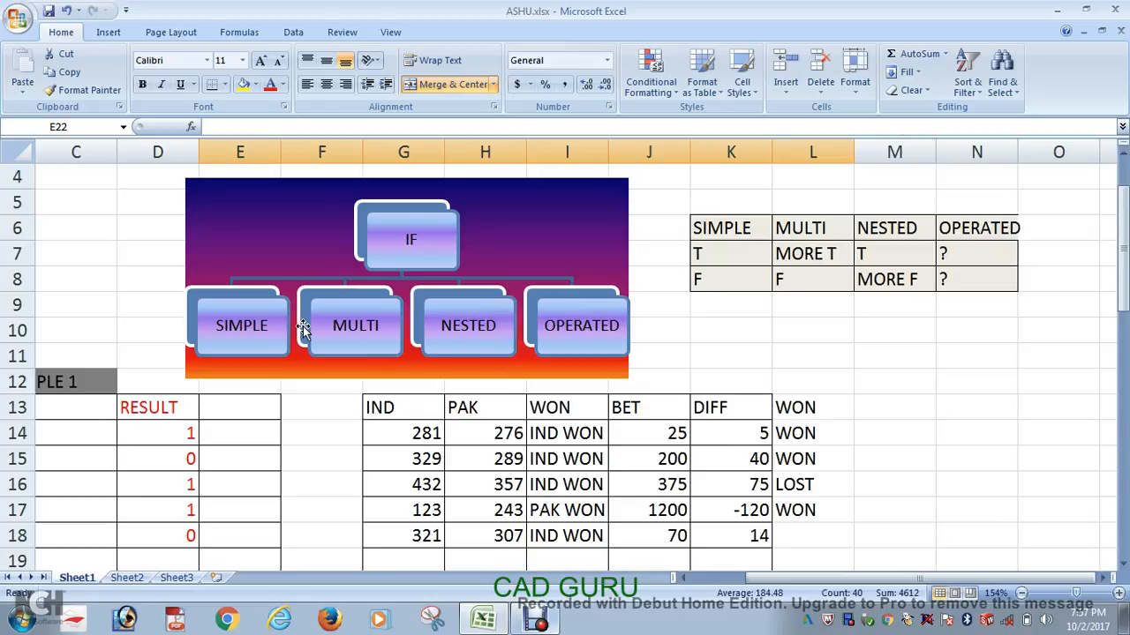
scroll(1073, 386, down, 6)
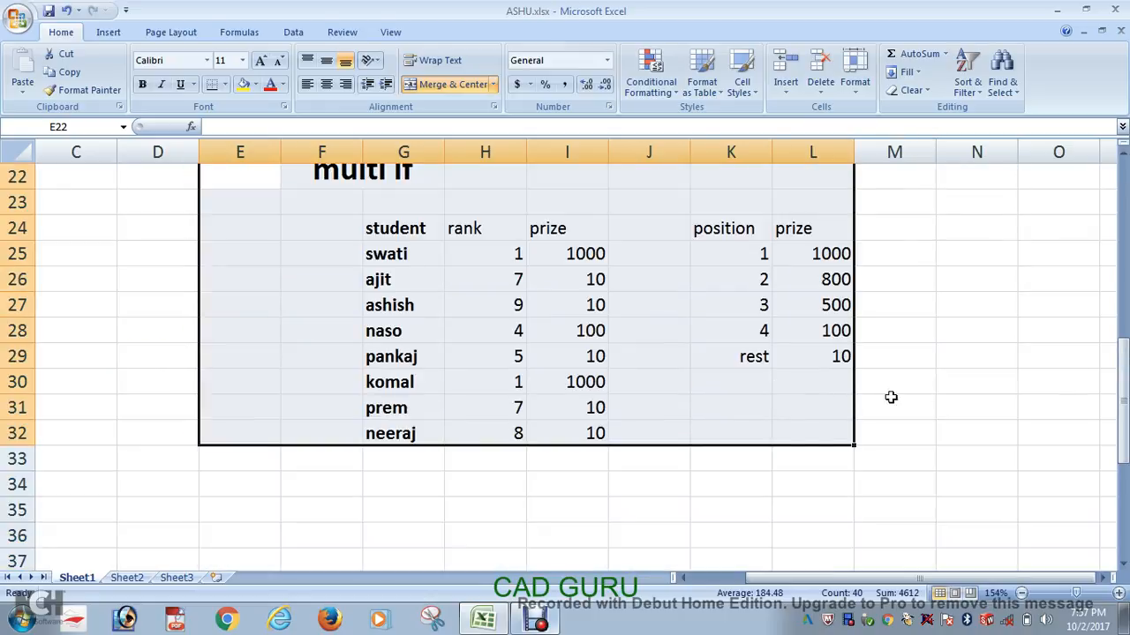